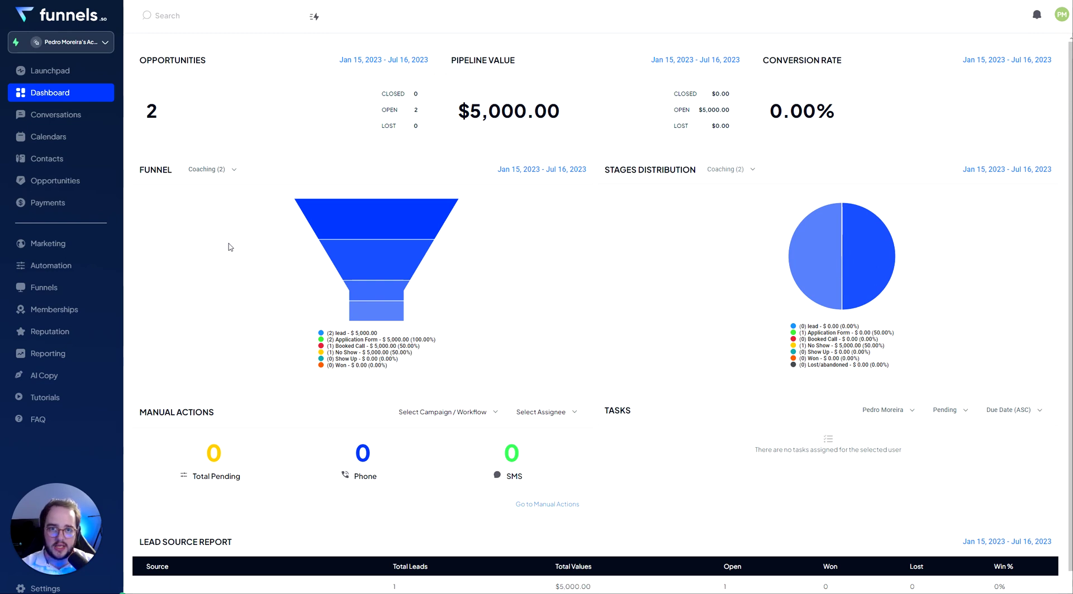
Create a blank funnel named "lead magnet 2" in the Tutorials folder of the funnels list.
{"action": "left_click", "coordinate": [48, 297]}
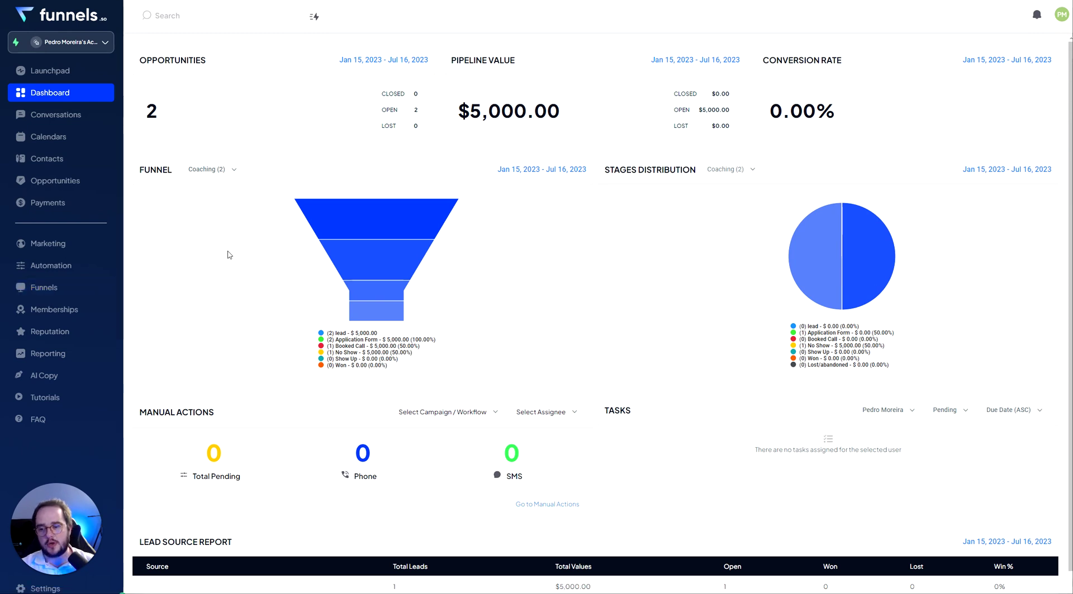
{"action": "left_click", "coordinate": [44, 288]}
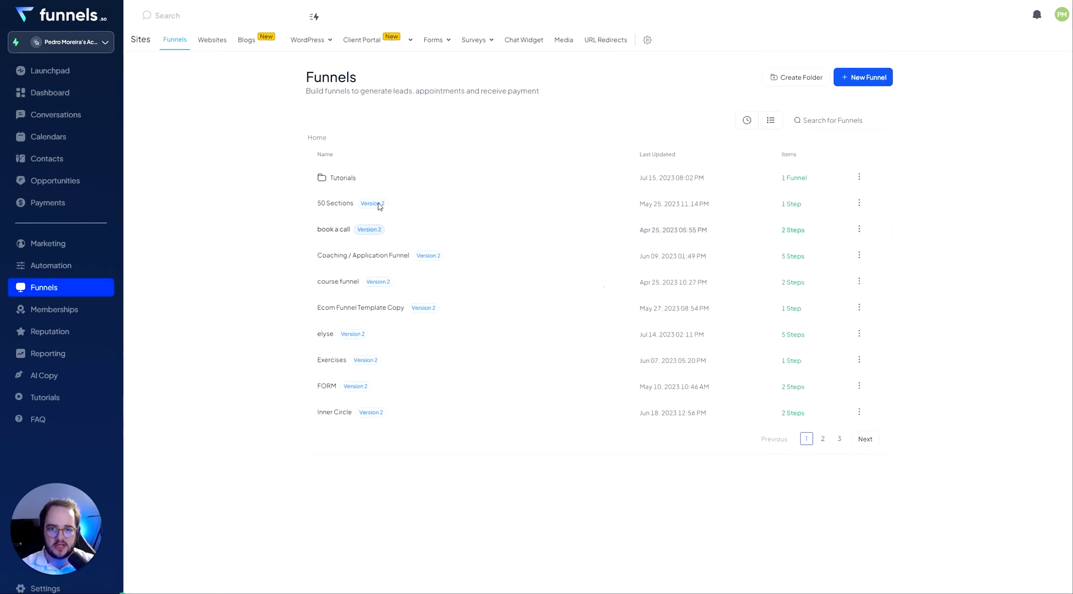
{"action": "left_click", "coordinate": [342, 179]}
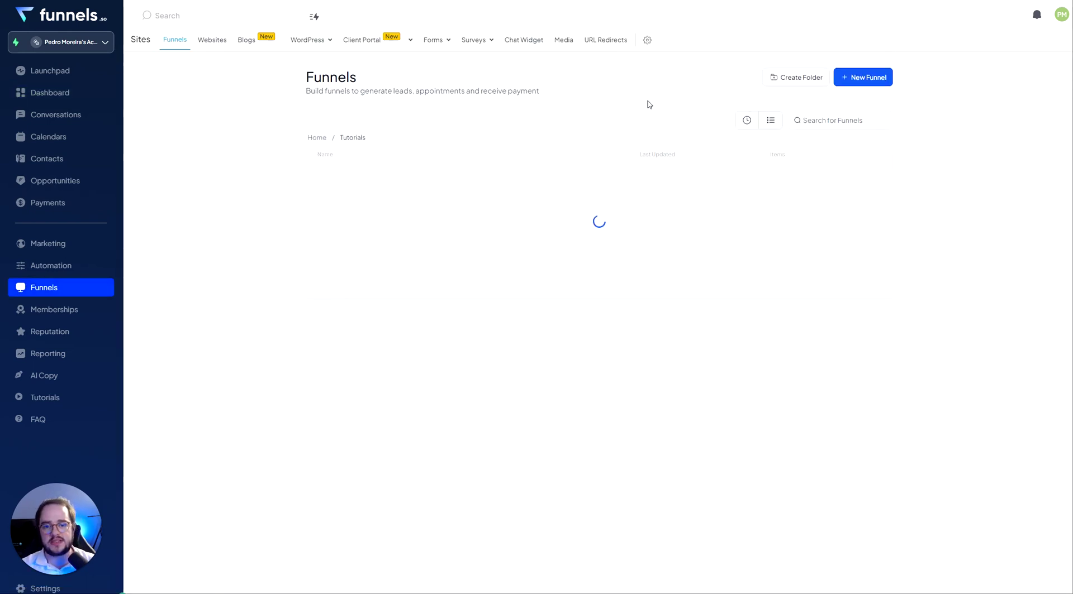
{"action": "left_click", "coordinate": [887, 81]}
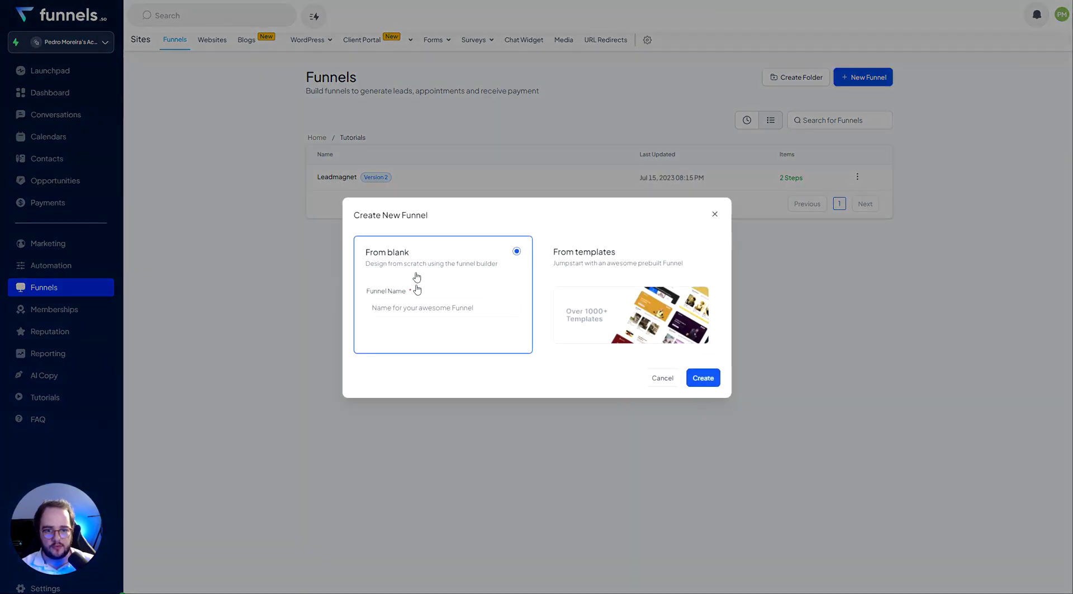
{"action": "left_click", "coordinate": [416, 308]}
{"action": "type", "text": "lead magnet 2"}
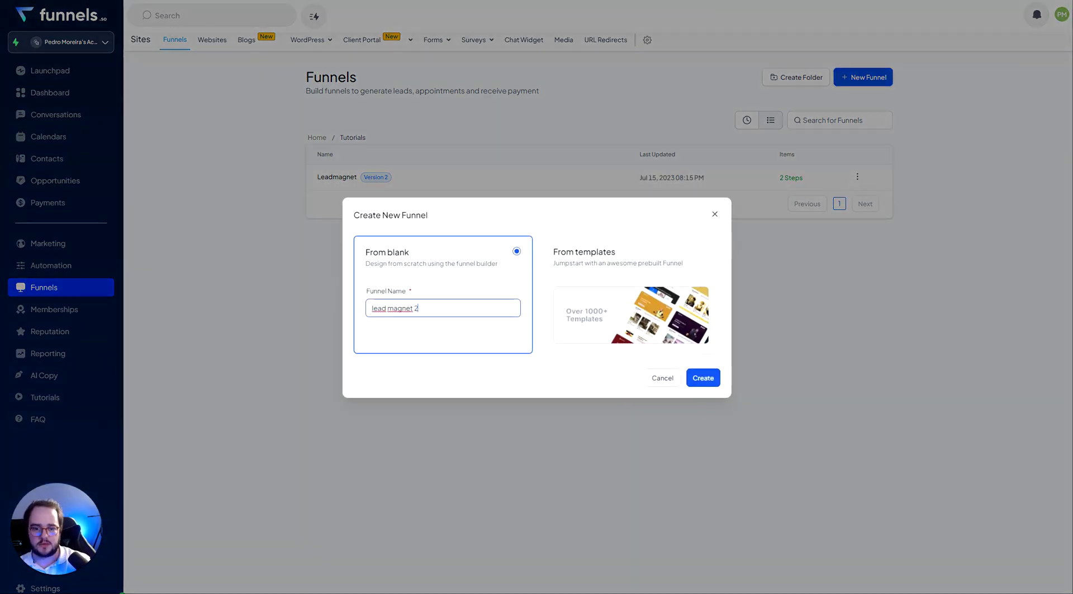
{"action": "left_click", "coordinate": [702, 379]}
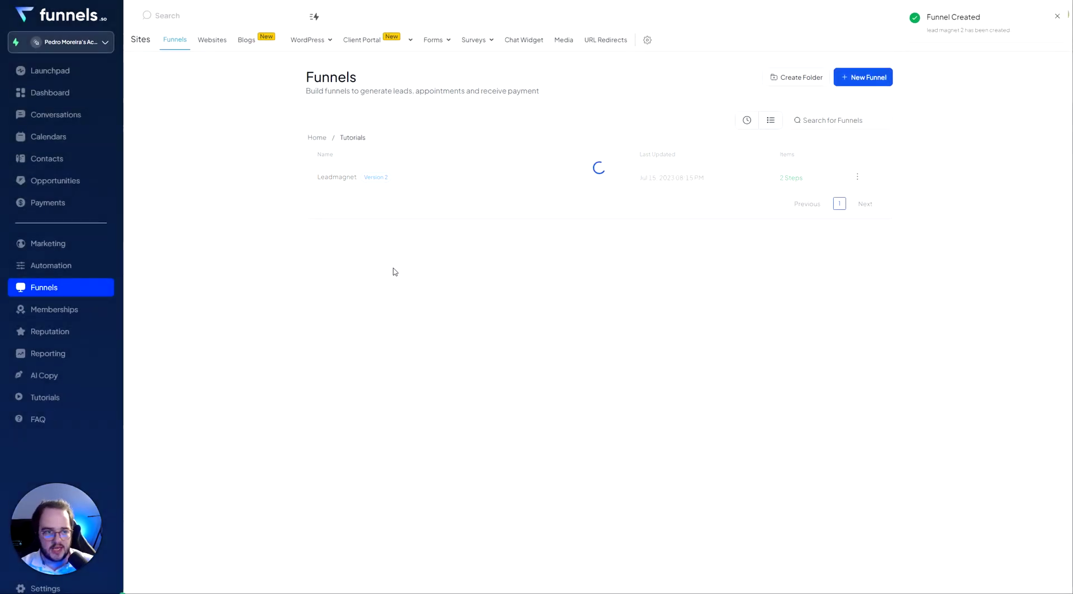
Open the lead magnet 2 funnel and add a funnel step named "Optin".
{"action": "left_click", "coordinate": [334, 178]}
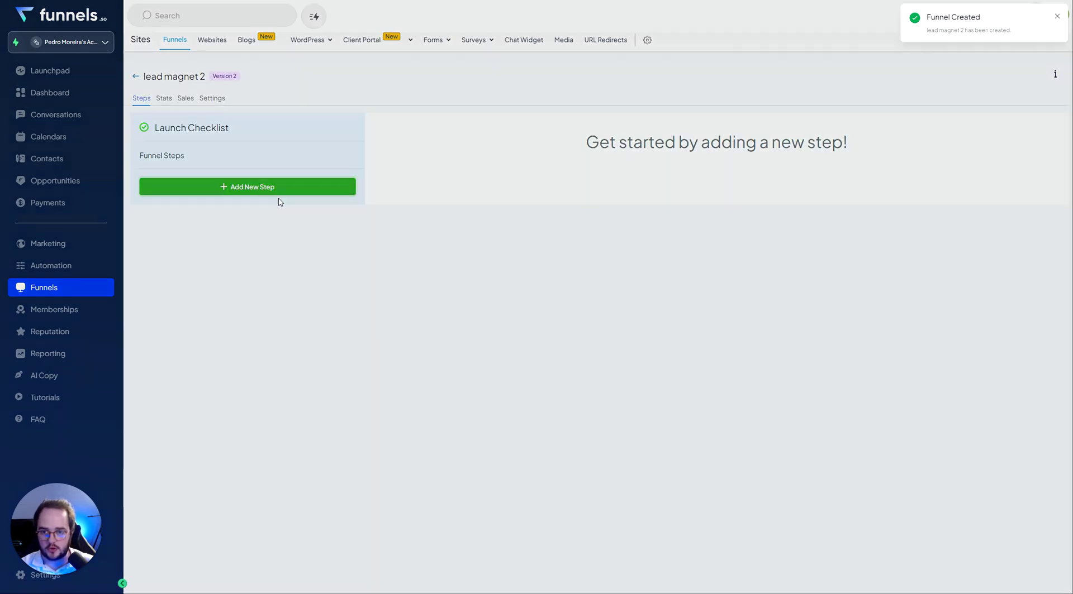
{"action": "left_click", "coordinate": [274, 193]}
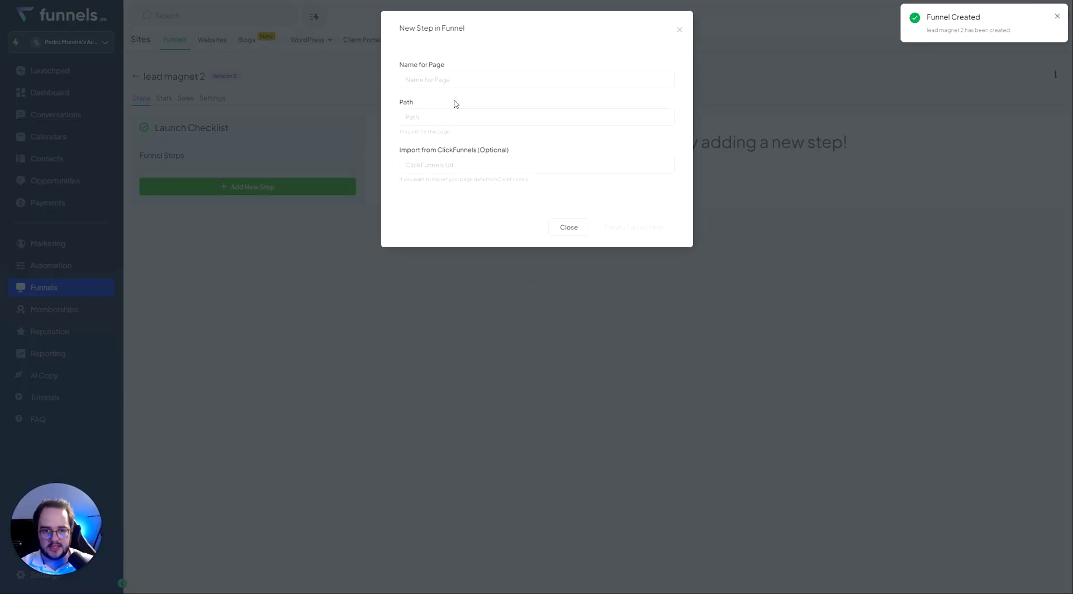
{"action": "type", "text": "Optin"}
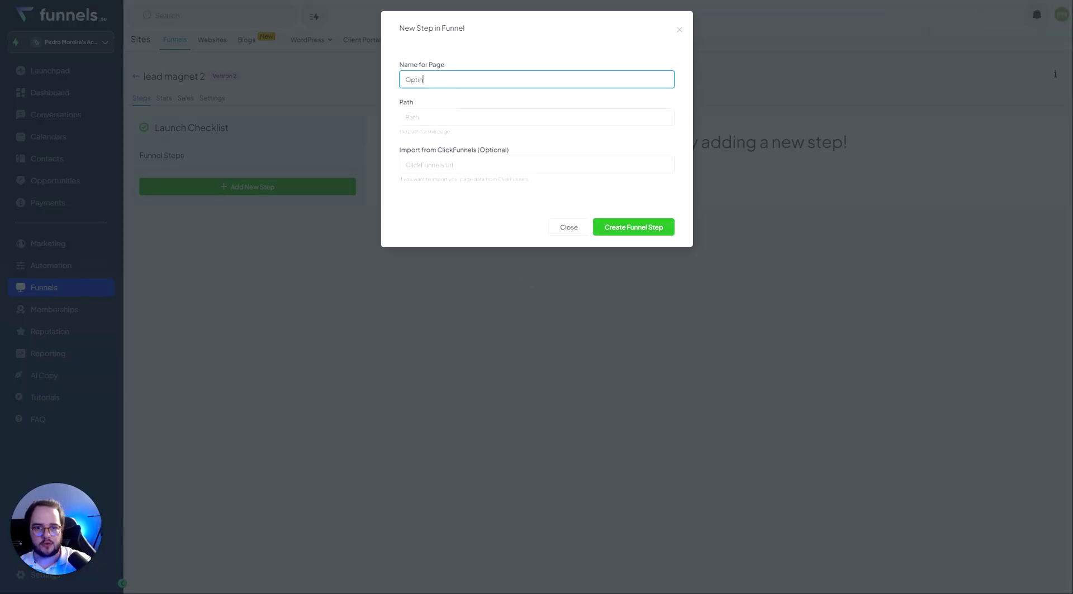
{"action": "left_click", "coordinate": [609, 229]}
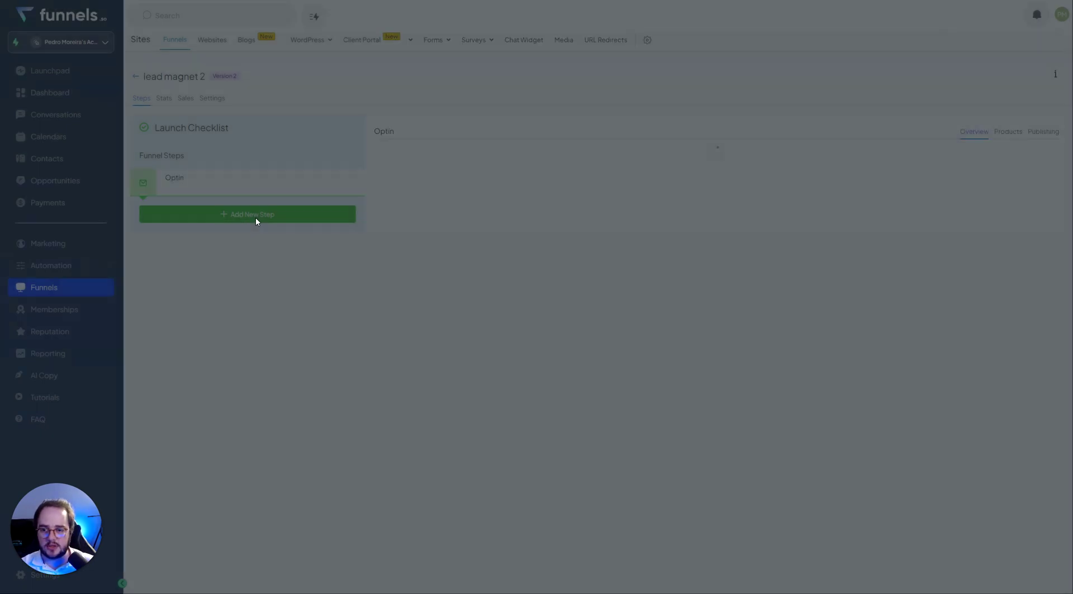
Add a second funnel step named "thank you" after the Optin step.
{"action": "left_click", "coordinate": [262, 218]}
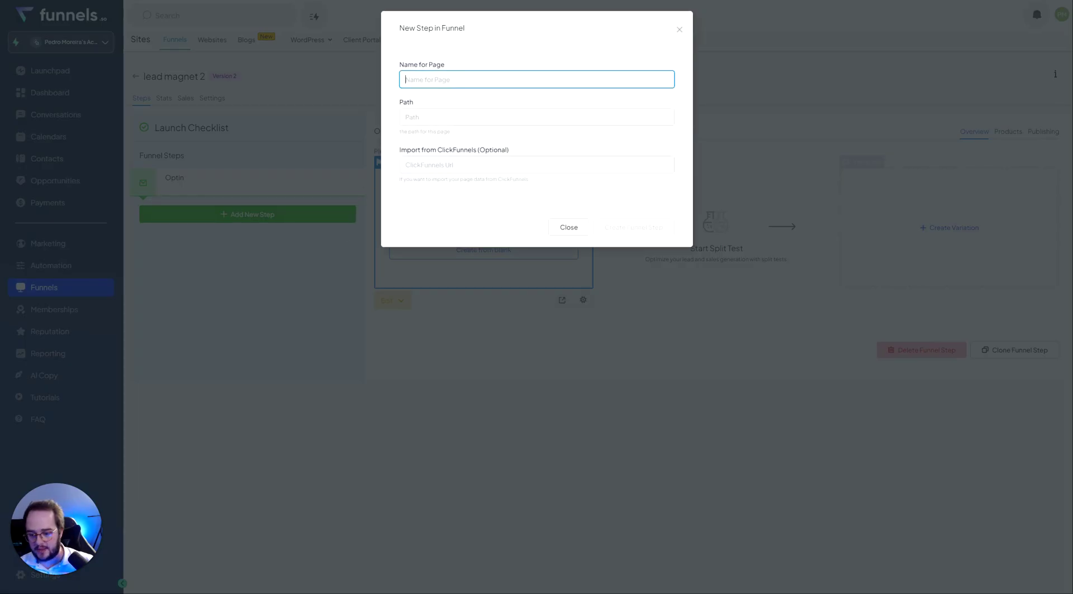
{"action": "type", "text": "thank you"}
{"action": "left_click", "coordinate": [608, 227]}
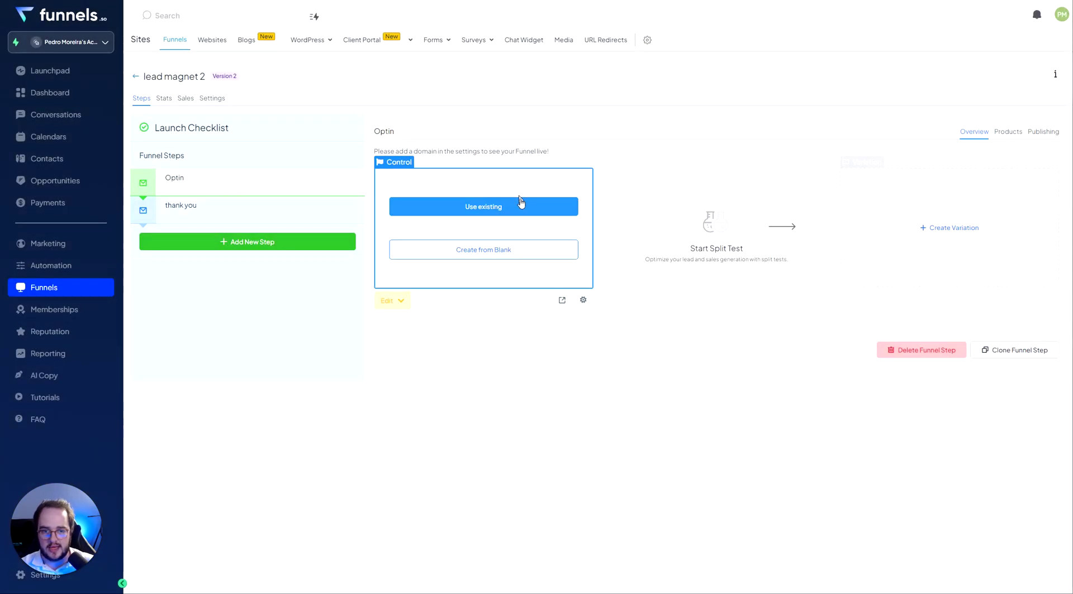
Create the Optin step's control page from blank and open it in the page builder.
{"action": "left_click", "coordinate": [520, 205]}
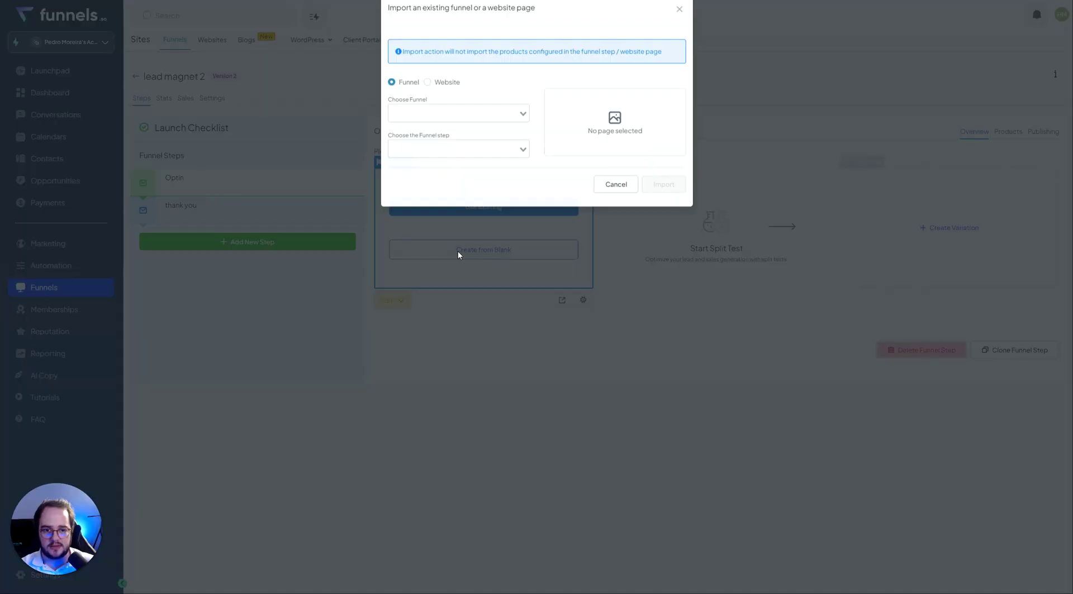
{"action": "left_click", "coordinate": [597, 207]}
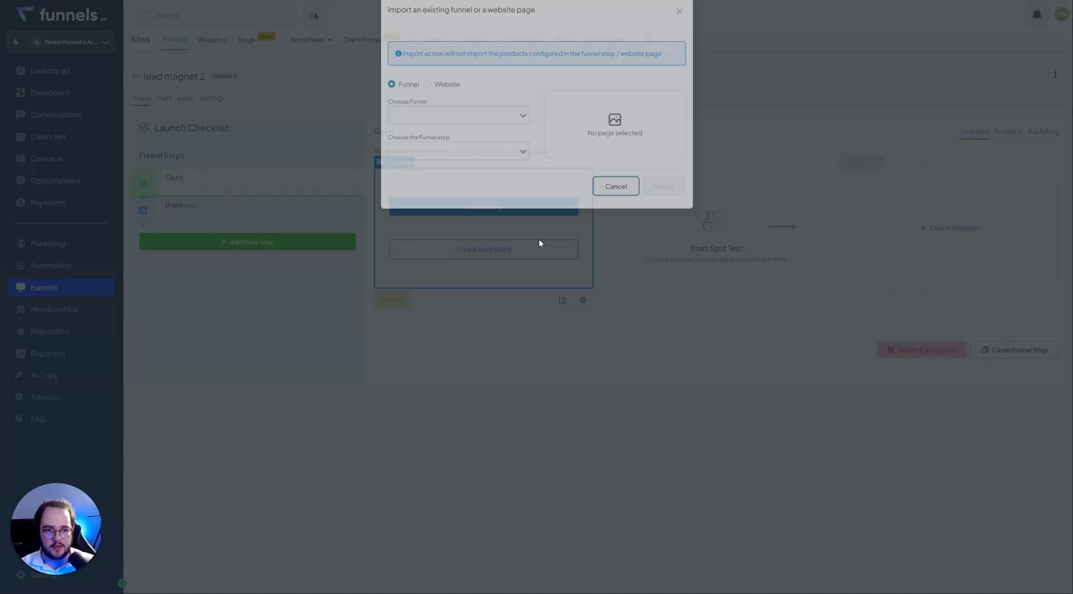
{"action": "left_click", "coordinate": [505, 261]}
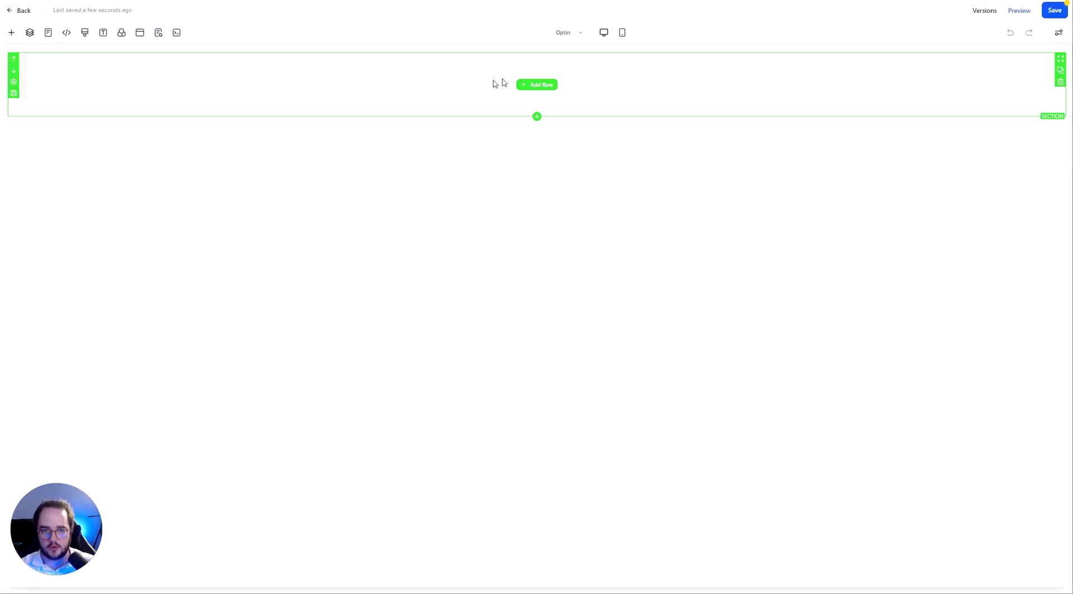
Add a one-column row to the empty section and place a headline in it reading "LOGO".
{"action": "left_click", "coordinate": [532, 85]}
{"action": "left_click_drag", "start_coordinate": [121, 99], "coordinate": [538, 87]}
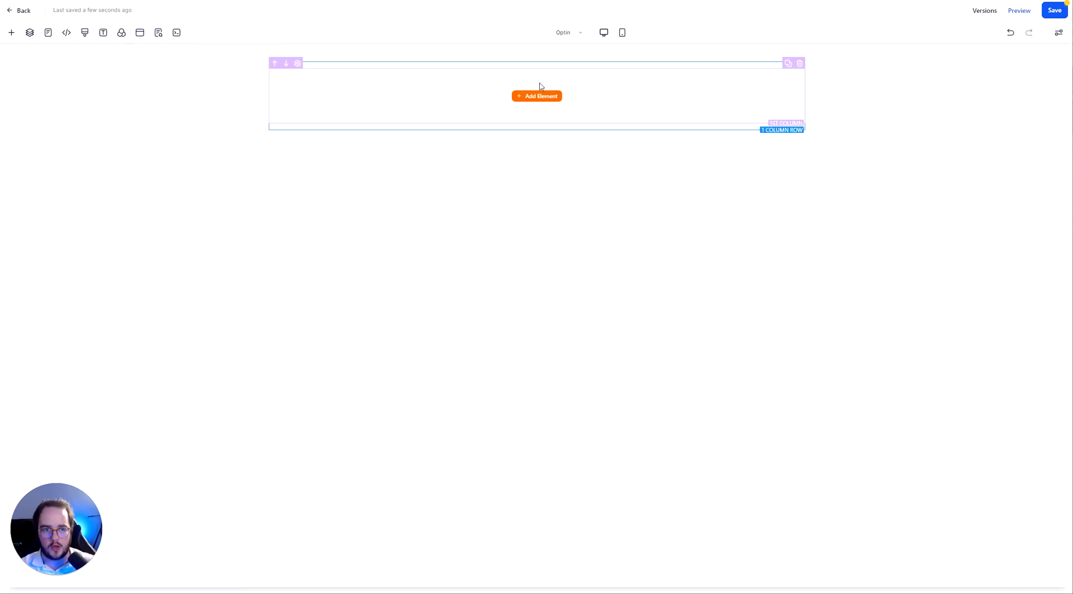
{"action": "left_click", "coordinate": [537, 94]}
{"action": "left_click_drag", "start_coordinate": [123, 133], "coordinate": [535, 89]}
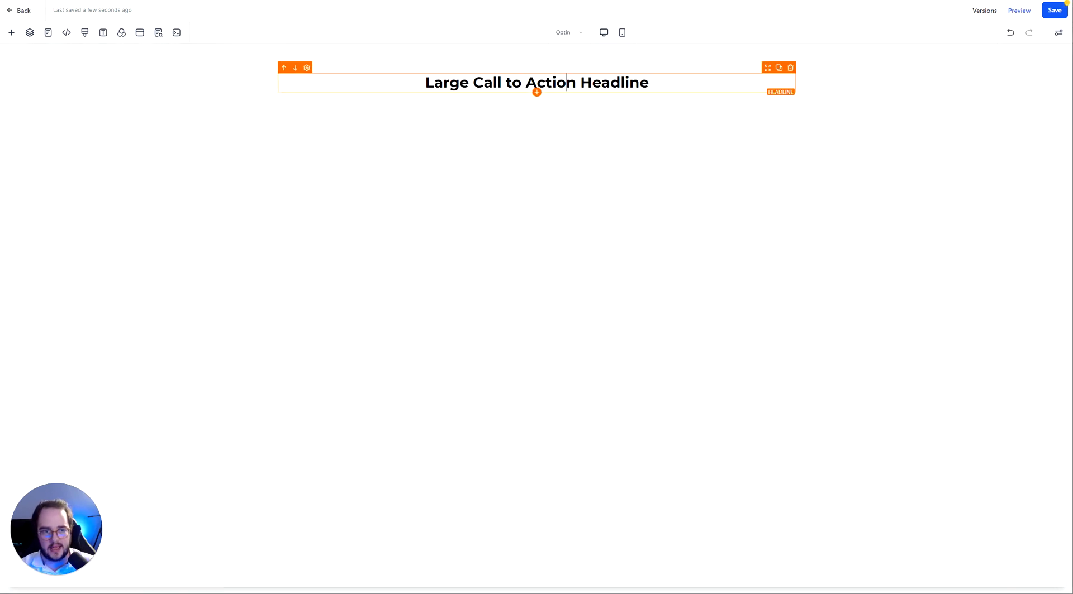
{"action": "triple_click", "coordinate": [536, 82]}
{"action": "type", "text": "LOGO"}
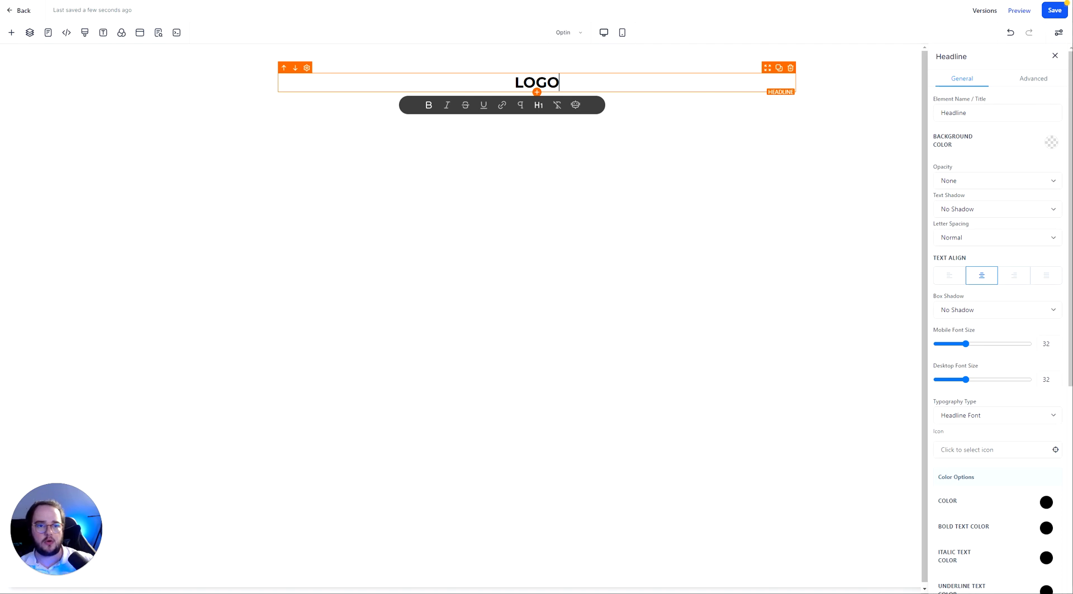
Add a full-width section below the LOGO section and insert a two-column row in it.
{"action": "left_click", "coordinate": [537, 113]}
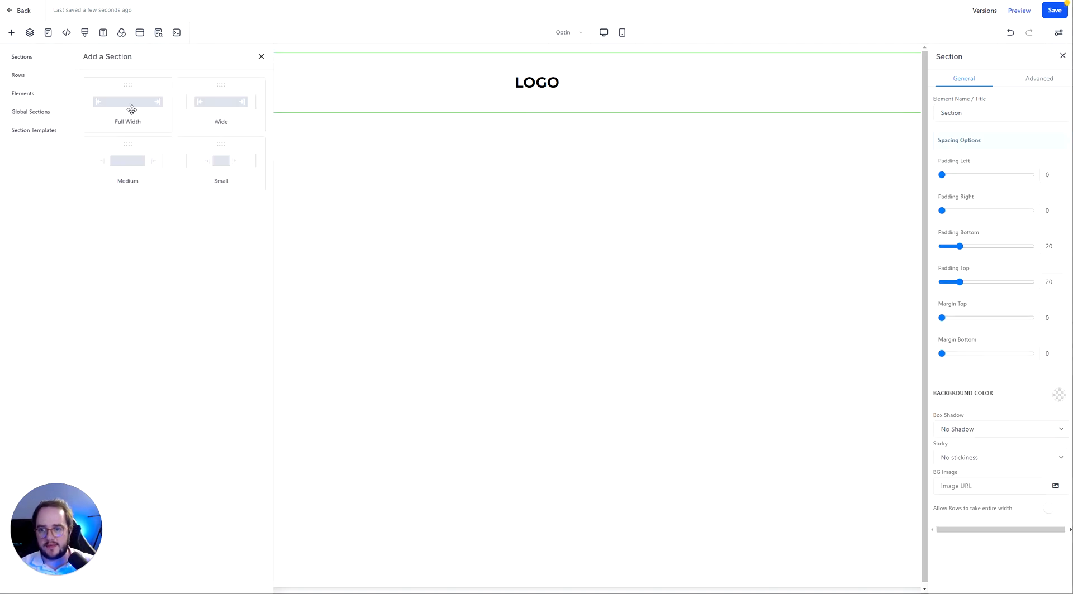
{"action": "left_click_drag", "start_coordinate": [132, 107], "coordinate": [513, 150]}
{"action": "left_click", "coordinate": [535, 147]}
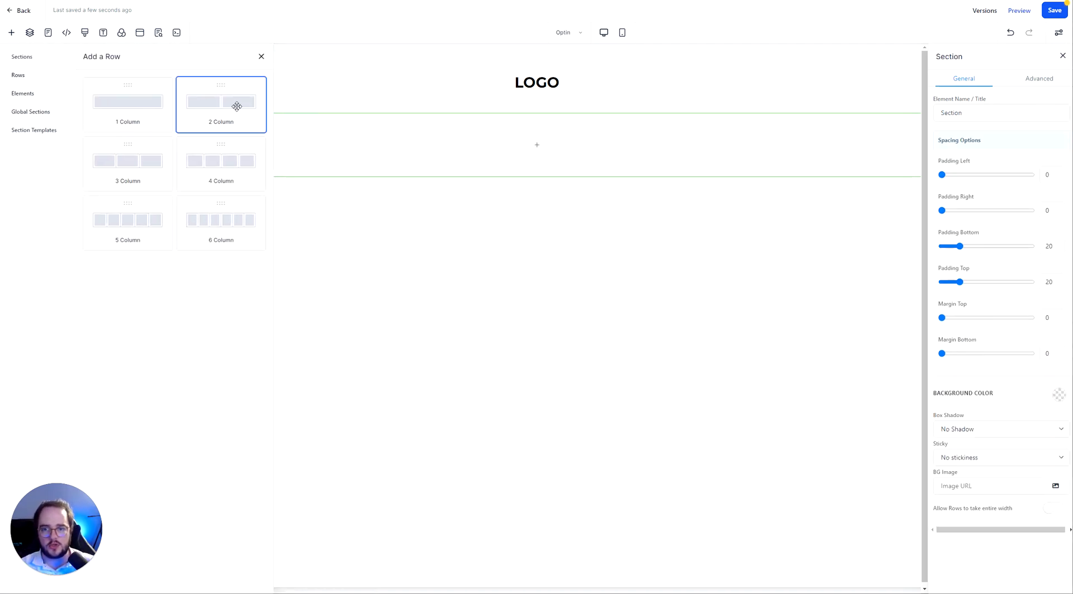
{"action": "left_click_drag", "start_coordinate": [234, 103], "coordinate": [558, 162]}
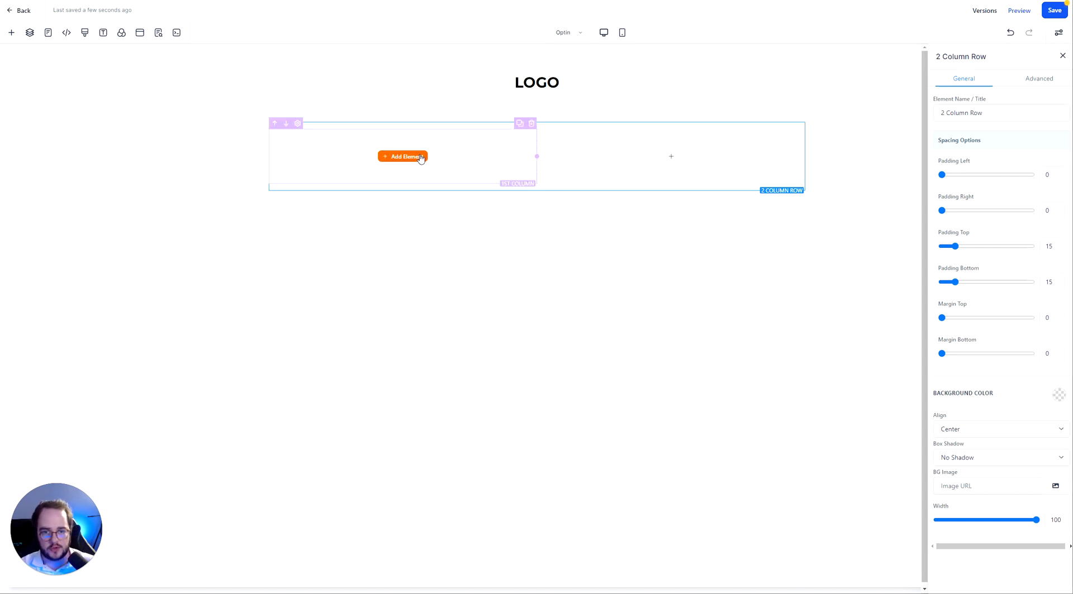
Add a headline element to the second column and align its text left.
{"action": "left_click", "coordinate": [410, 159]}
{"action": "left_click", "coordinate": [674, 161]}
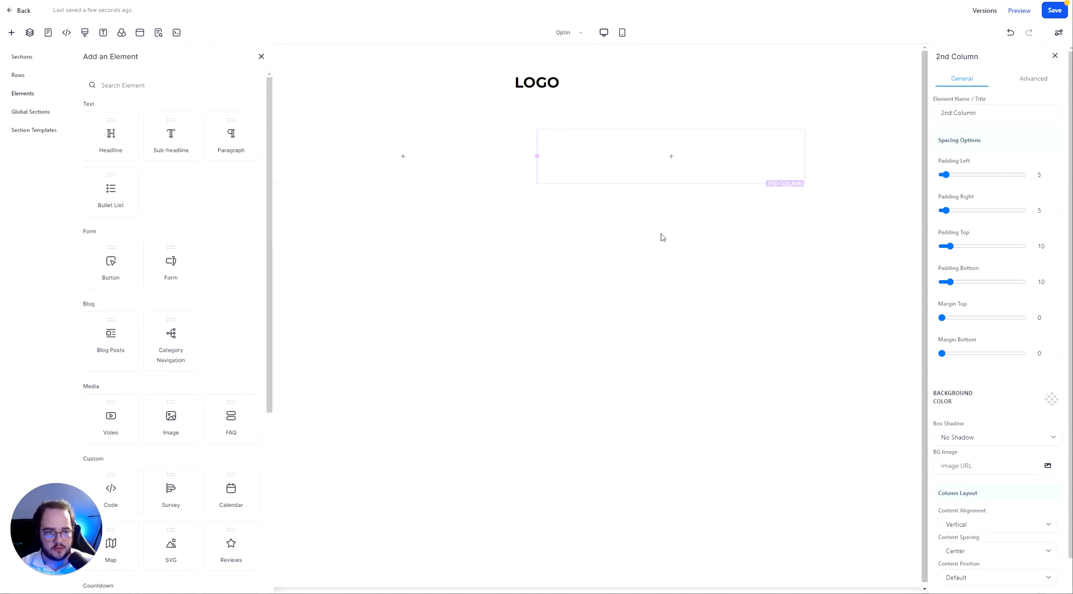
{"action": "left_click", "coordinate": [111, 137]}
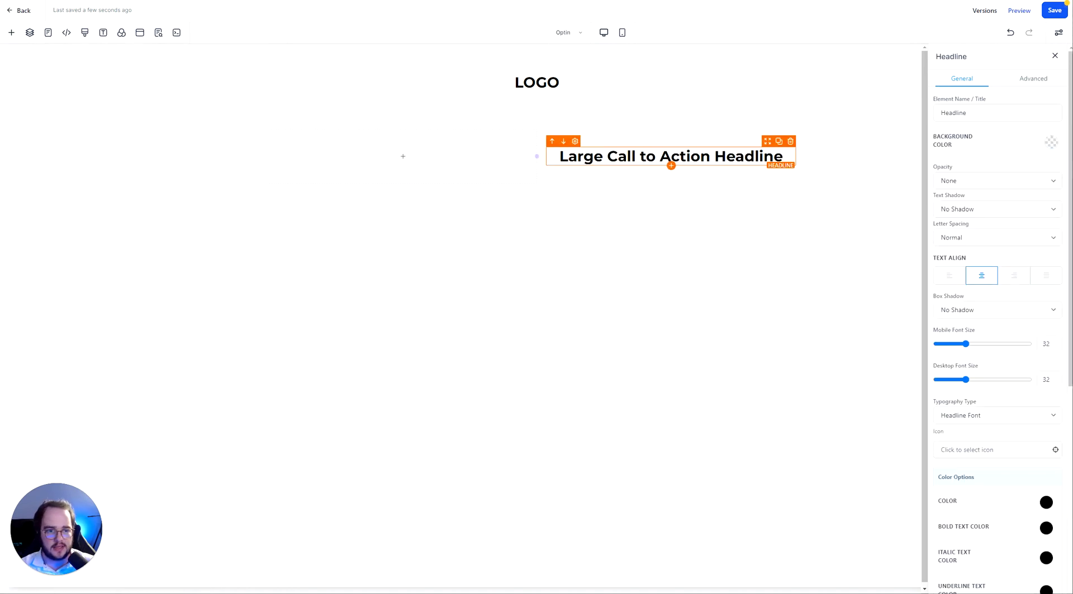
{"action": "left_click", "coordinate": [671, 158]}
{"action": "left_click", "coordinate": [948, 277]}
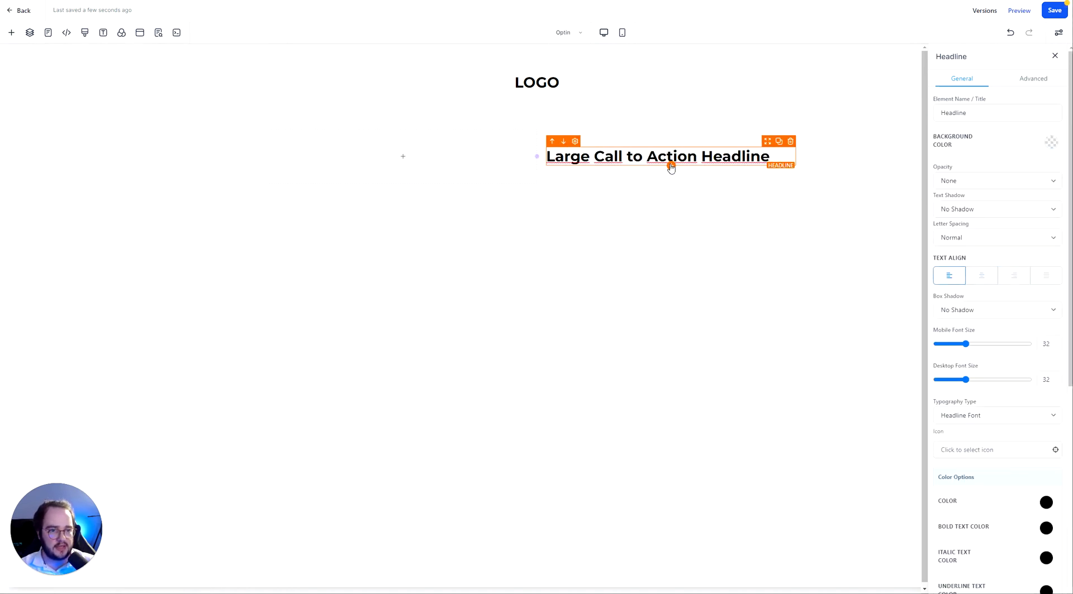
Add a paragraph element below the second column's headline and align its text left.
{"action": "left_click", "coordinate": [403, 156]}
{"action": "left_click", "coordinate": [217, 129]}
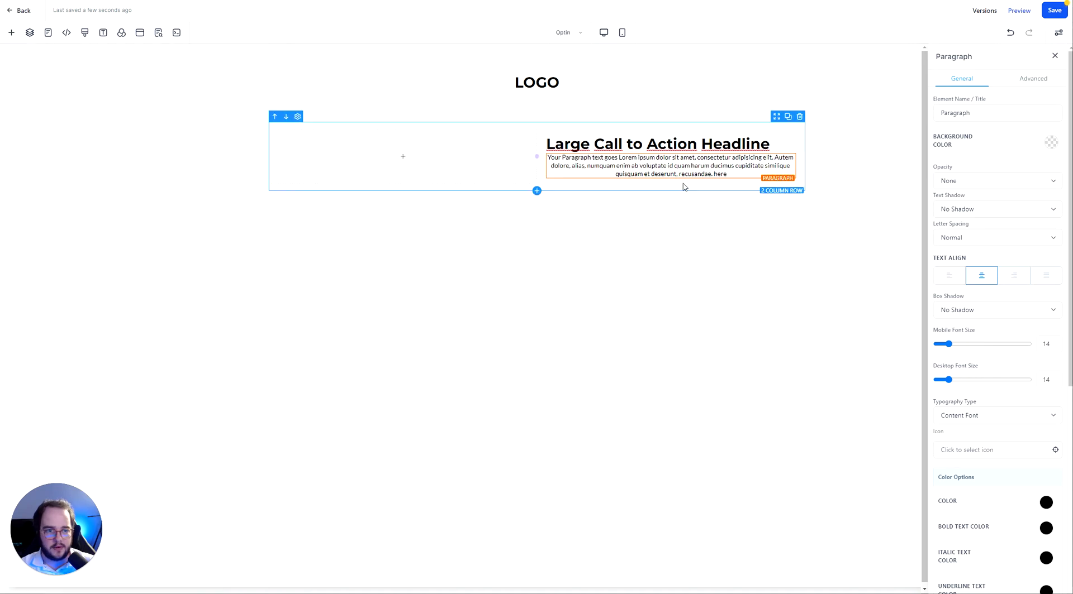
{"action": "left_click", "coordinate": [671, 165]}
{"action": "left_click", "coordinate": [950, 276]}
Set the paragraph's top margin to 14 and increase its desktop font size slightly.
{"action": "scroll", "coordinate": [983, 391], "scroll_direction": "down", "scroll_amount": 6}
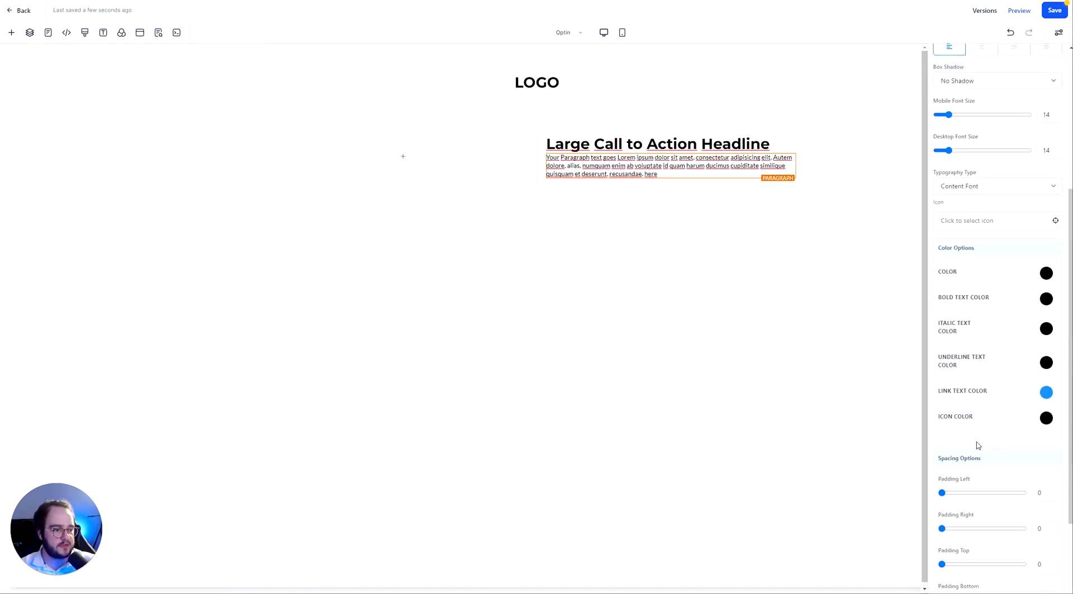
{"action": "left_click_drag", "start_coordinate": [942, 521], "coordinate": [953, 525]}
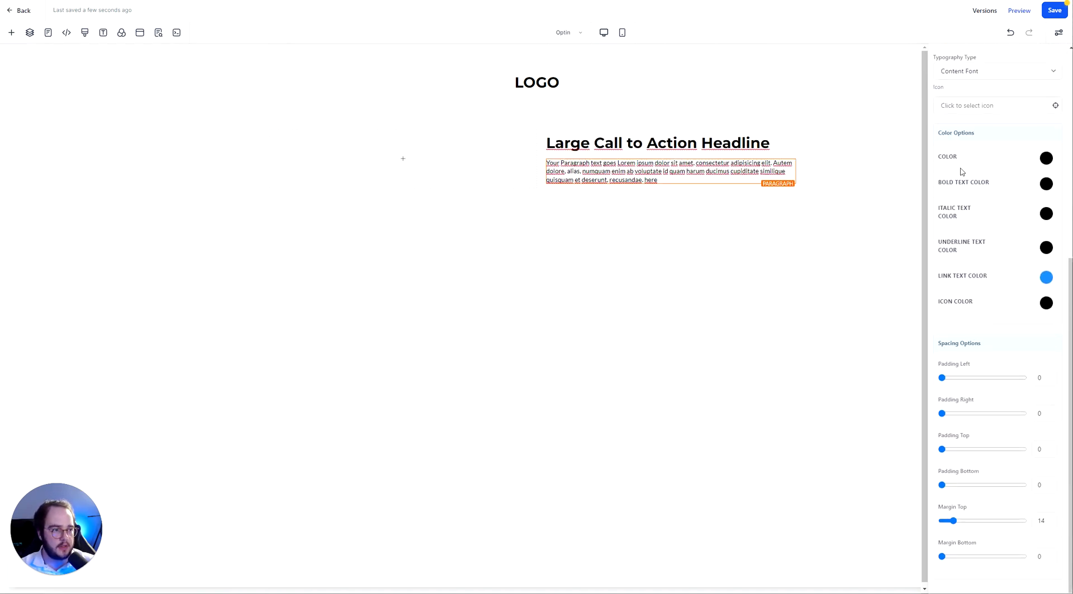
{"action": "scroll", "coordinate": [955, 492], "scroll_direction": "up", "scroll_amount": 6}
{"action": "left_click_drag", "start_coordinate": [949, 380], "coordinate": [956, 380]}
{"action": "left_click", "coordinate": [658, 221]}
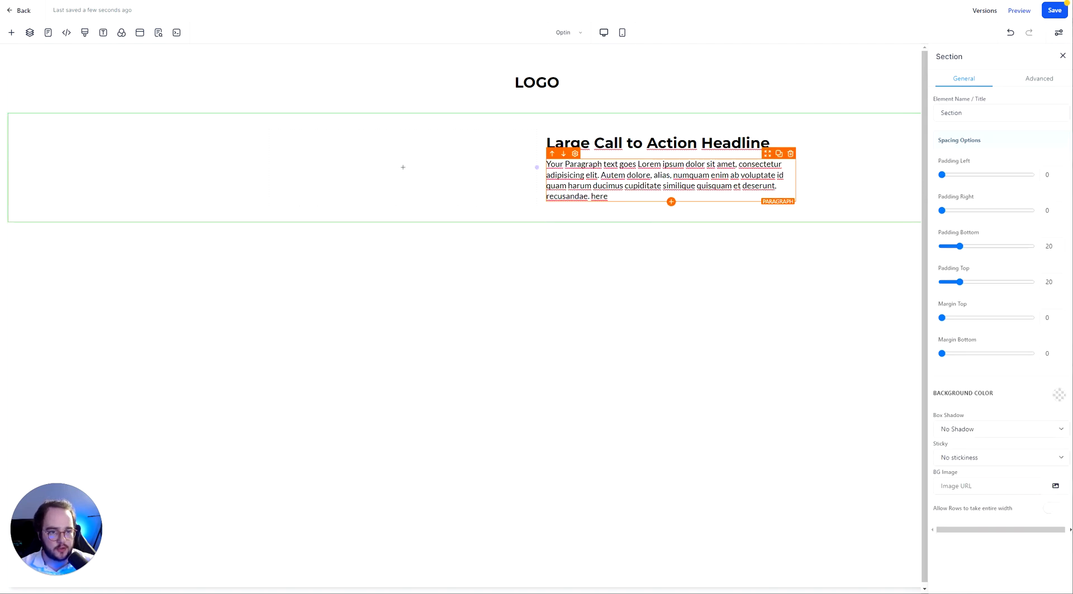
Add a button below the paragraph, align it left and set its top margin to 15.
{"action": "left_click", "coordinate": [671, 202]}
{"action": "left_click", "coordinate": [112, 272]}
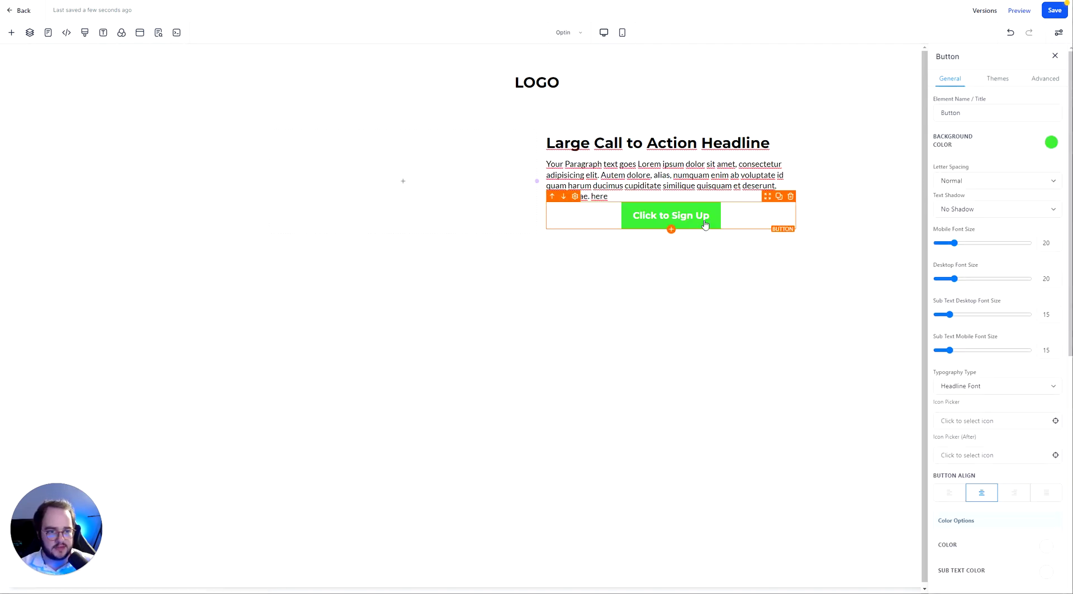
{"action": "left_click", "coordinate": [948, 494]}
{"action": "scroll", "coordinate": [981, 363], "scroll_direction": "down", "scroll_amount": 5}
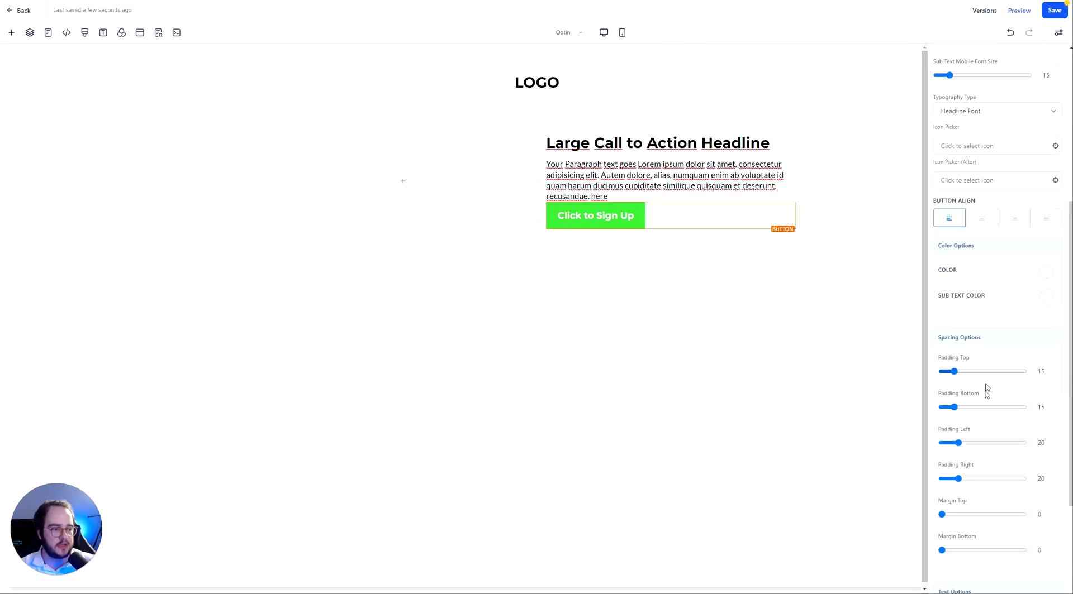
{"action": "left_click_drag", "start_coordinate": [942, 515], "coordinate": [954, 515]}
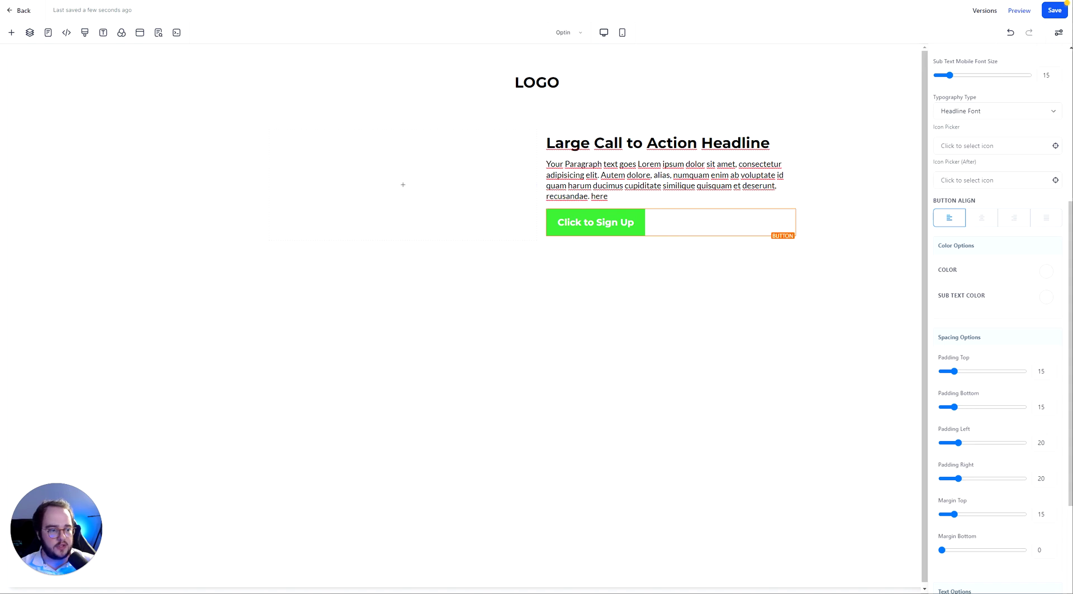
{"action": "scroll", "coordinate": [1034, 426], "scroll_direction": "down", "scroll_amount": 3}
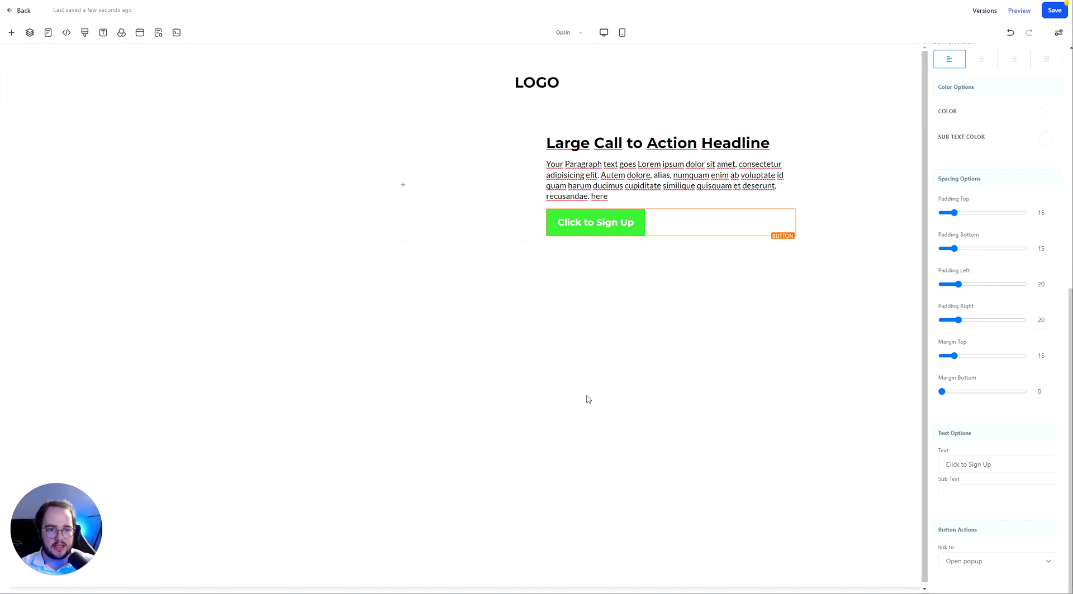
Add an image element to the empty first column and save the page.
{"action": "left_click", "coordinate": [403, 186]}
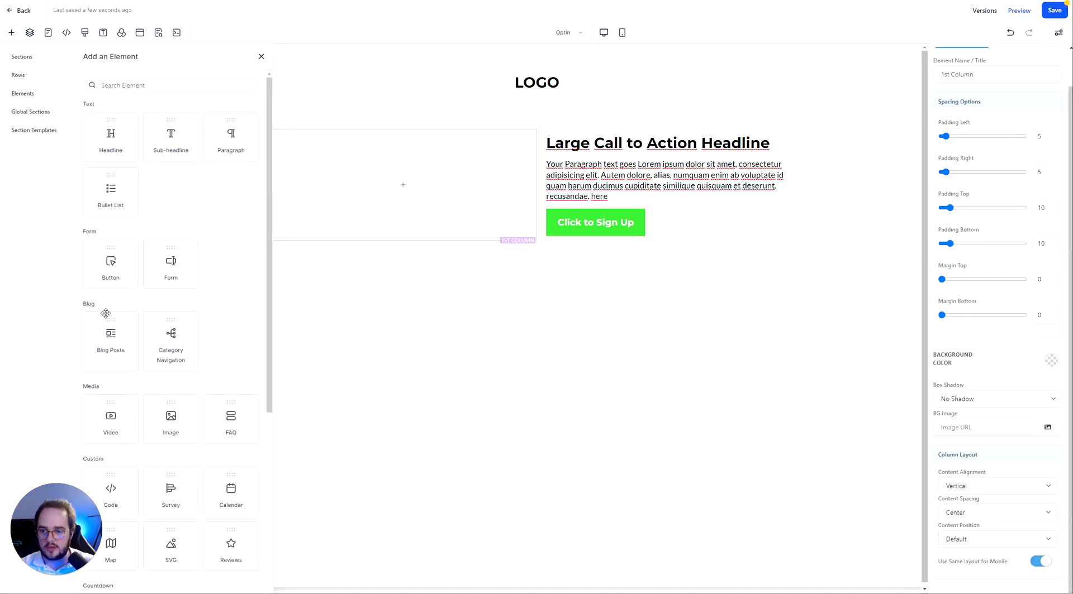
{"action": "left_click", "coordinate": [160, 417]}
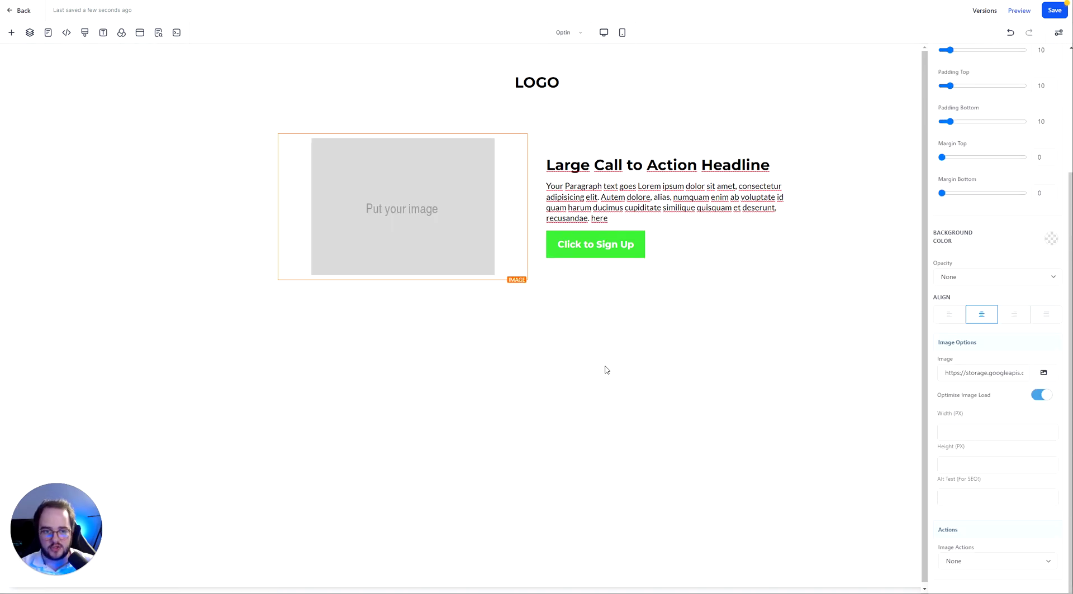
{"action": "key", "text": "ctrl+s"}
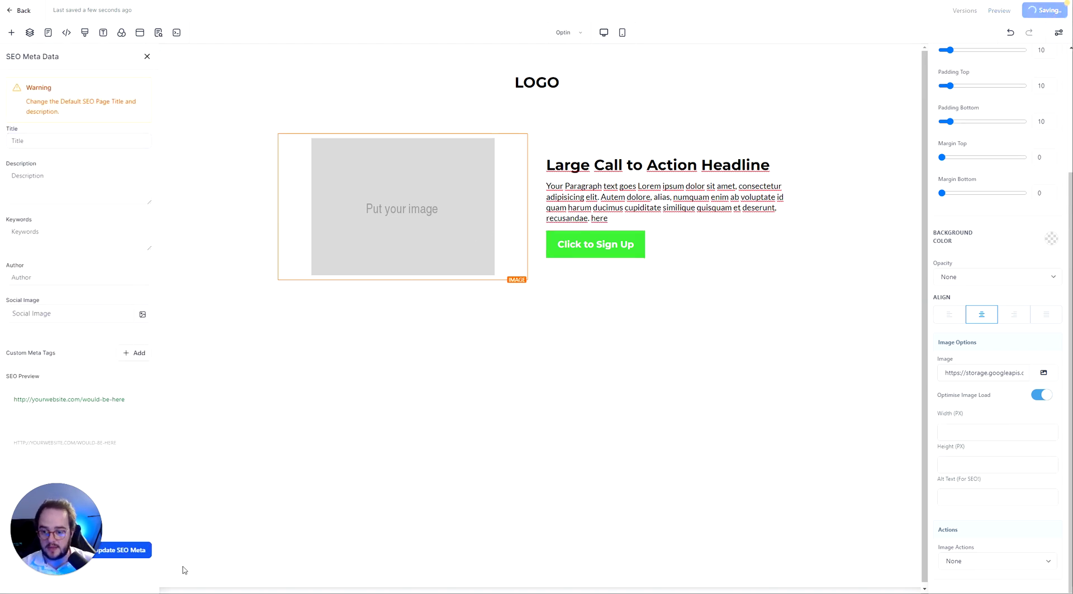
Save the page, open its popup and add a one-column row containing a progress bar.
{"action": "key", "text": "ctrl+s"}
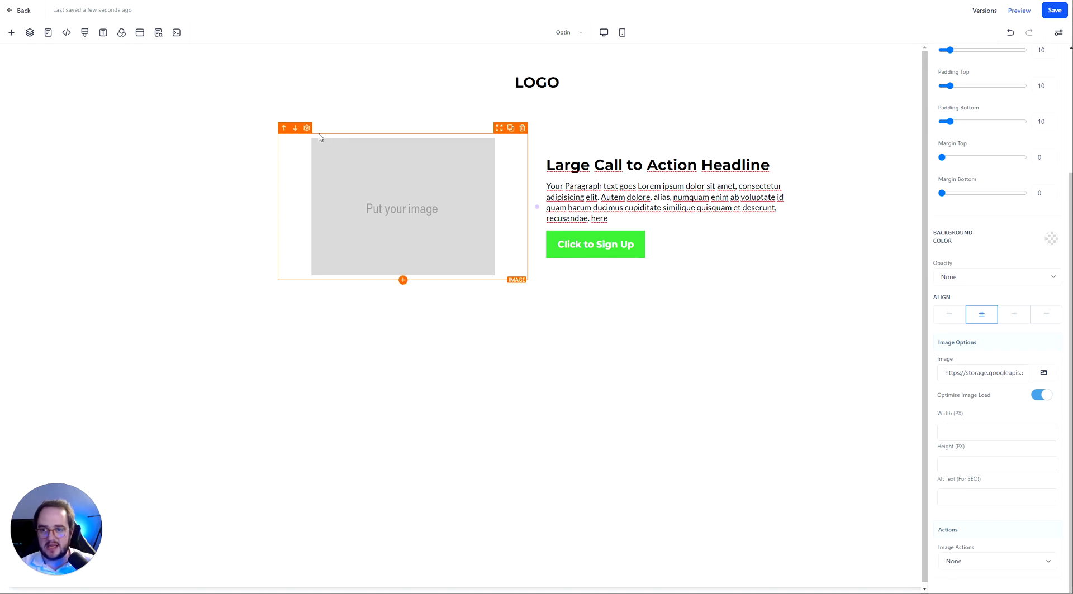
{"action": "left_click", "coordinate": [141, 34]}
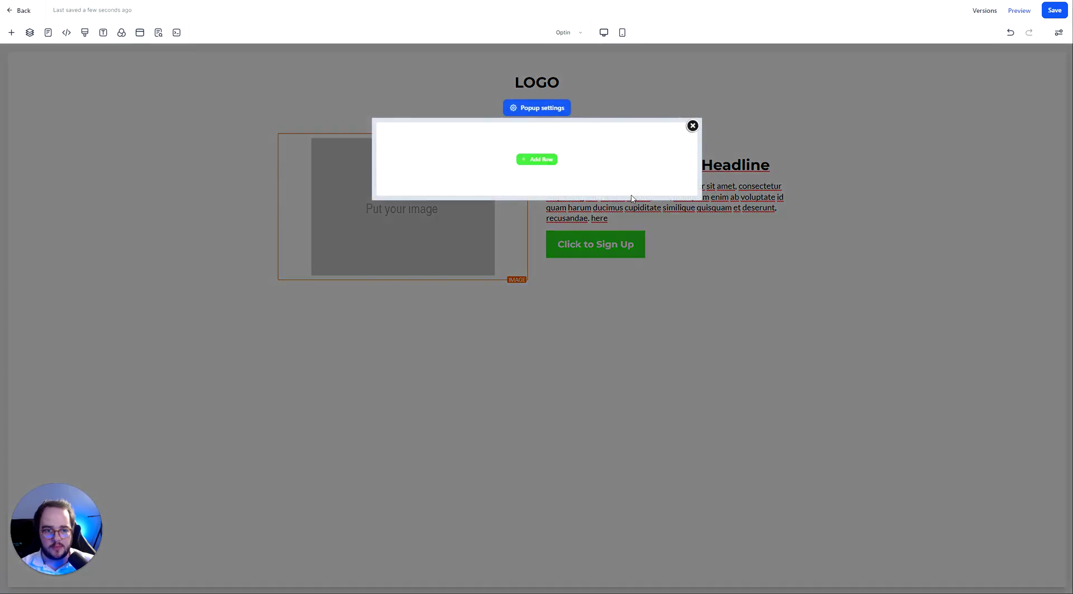
{"action": "left_click", "coordinate": [538, 160]}
{"action": "left_click_drag", "start_coordinate": [101, 108], "coordinate": [536, 162]}
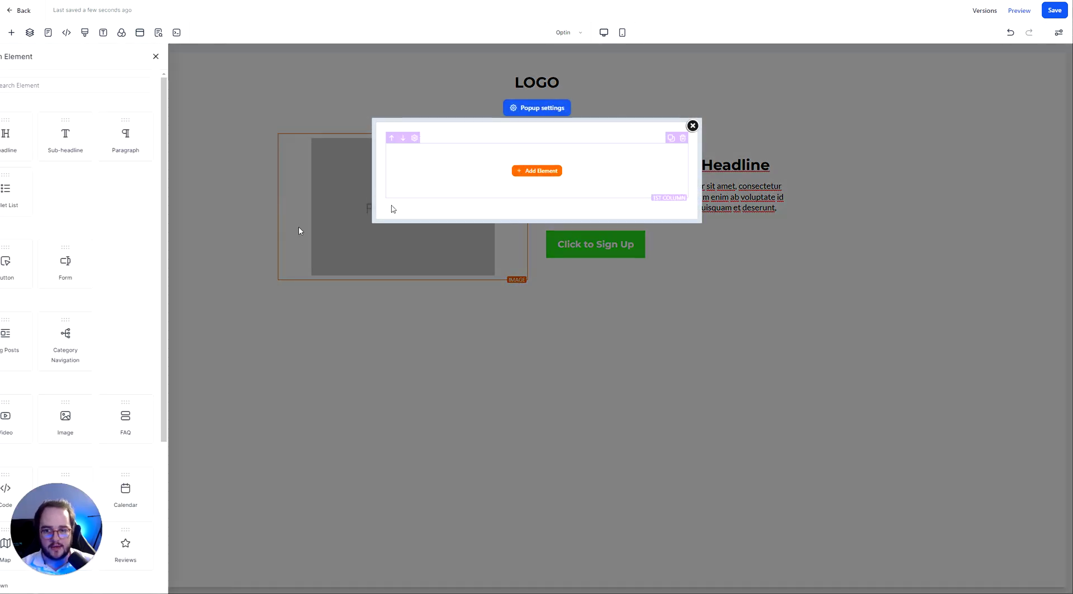
{"action": "type", "text": "PROGRE"}
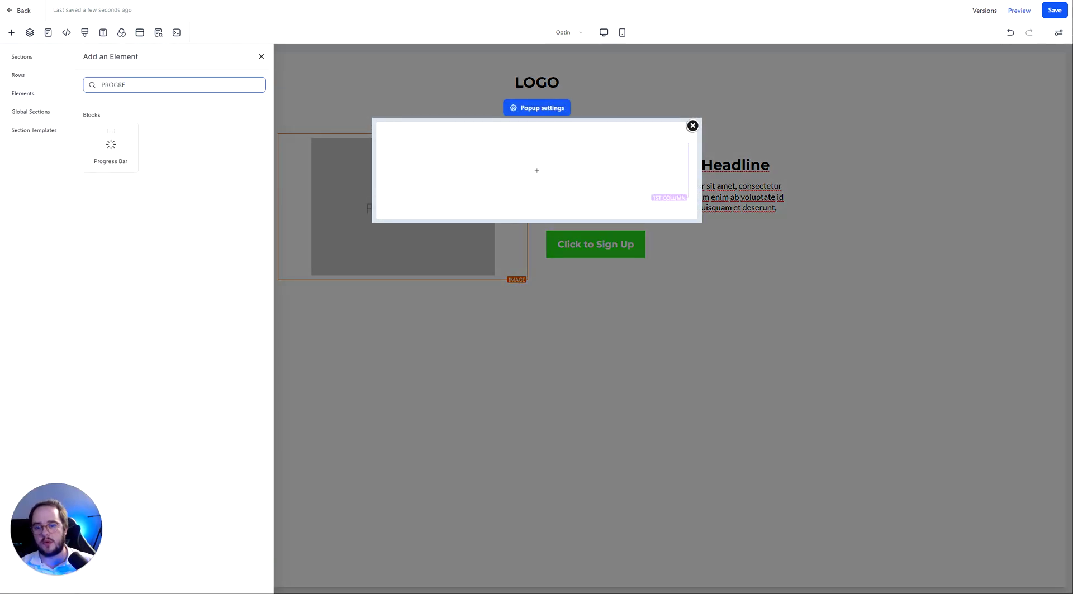
{"action": "left_click", "coordinate": [110, 146]}
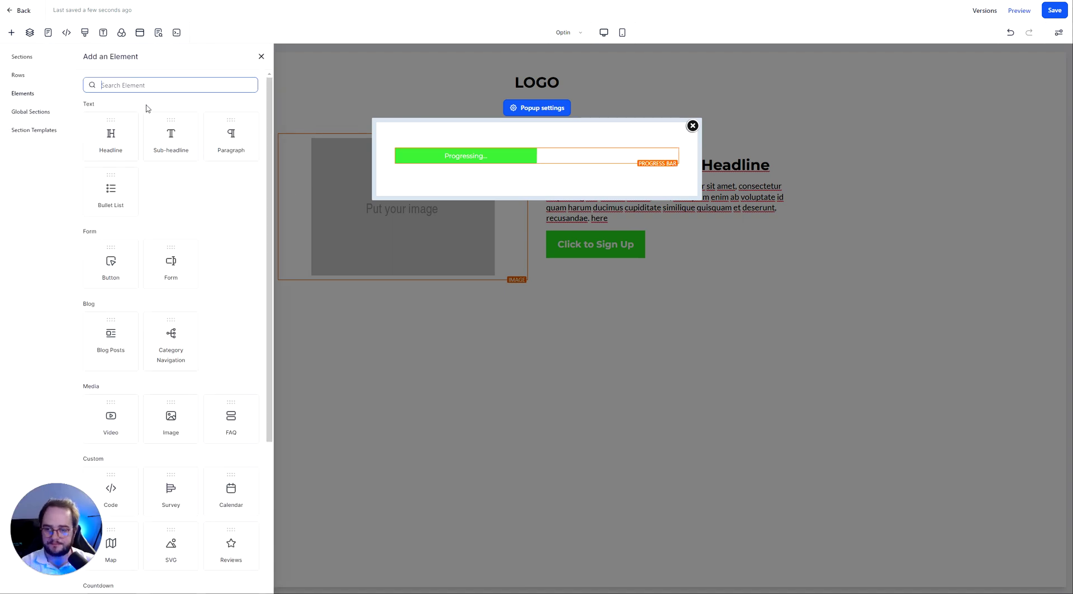
Add a headline to the popup and move it into a new one-column row below the progress bar.
{"action": "left_click", "coordinate": [110, 137]}
{"action": "left_click", "coordinate": [535, 173]}
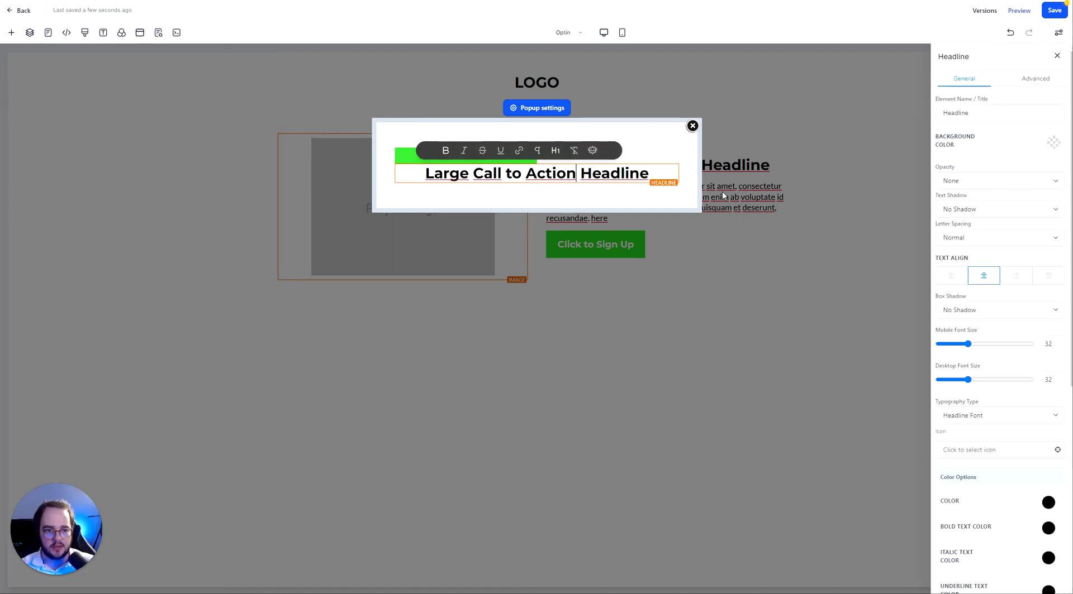
{"action": "left_click", "coordinate": [539, 190]}
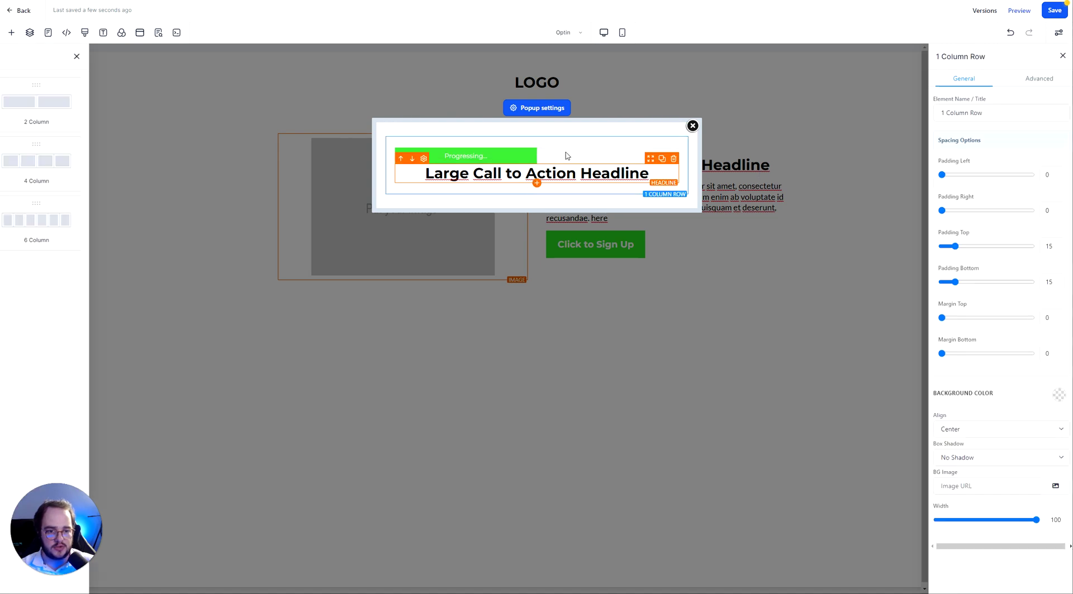
{"action": "left_click", "coordinate": [114, 105]}
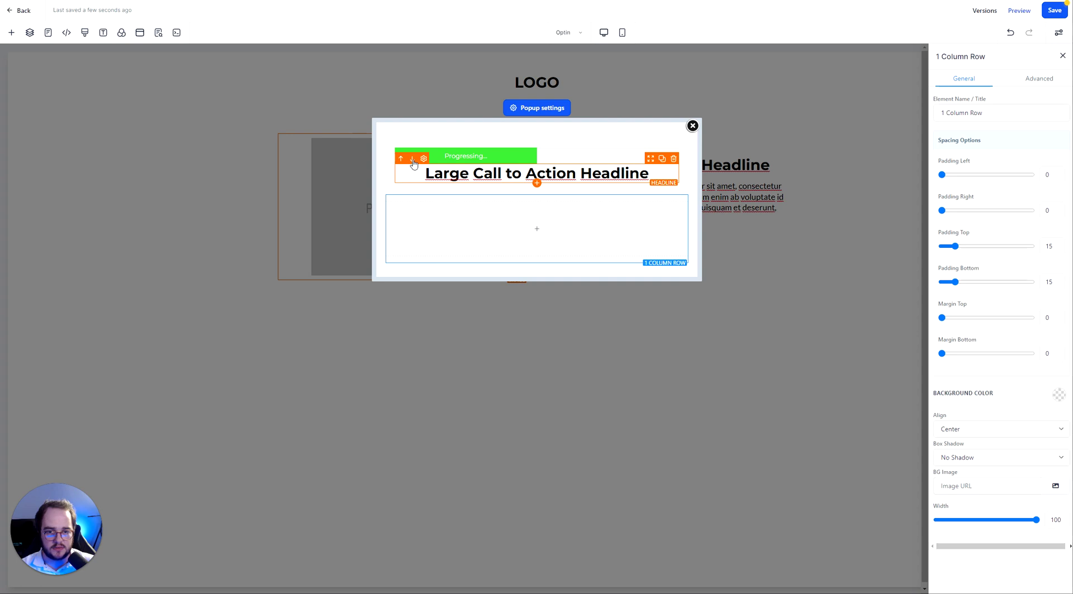
{"action": "left_click_drag", "start_coordinate": [650, 159], "coordinate": [537, 223]}
{"action": "left_click", "coordinate": [556, 197]}
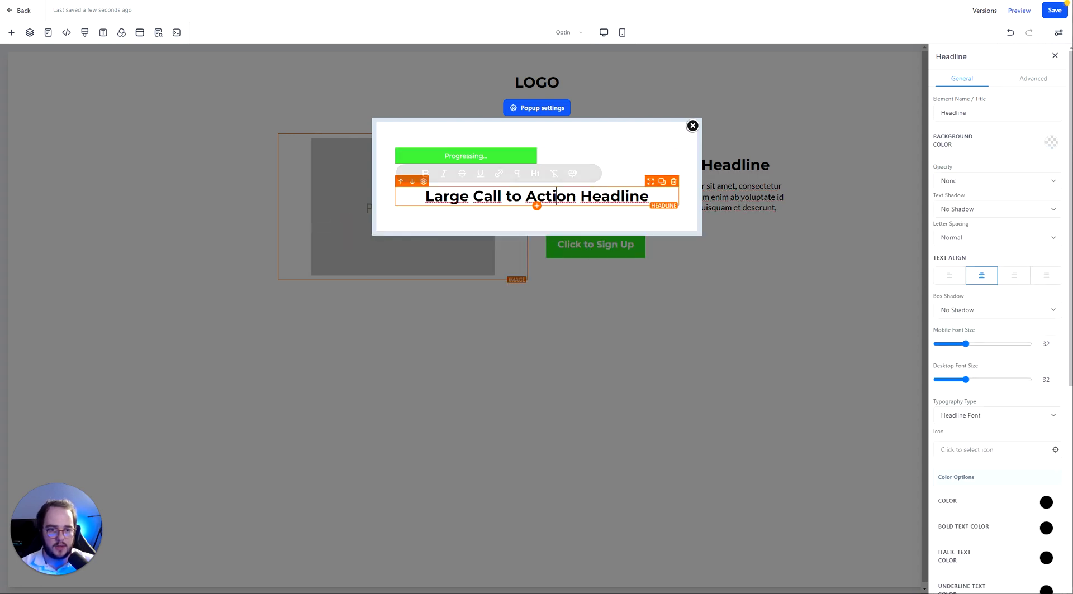
Add a paragraph below the popup headline and another one-column row beneath it.
{"action": "left_click", "coordinate": [536, 217]}
{"action": "left_click", "coordinate": [187, 137]}
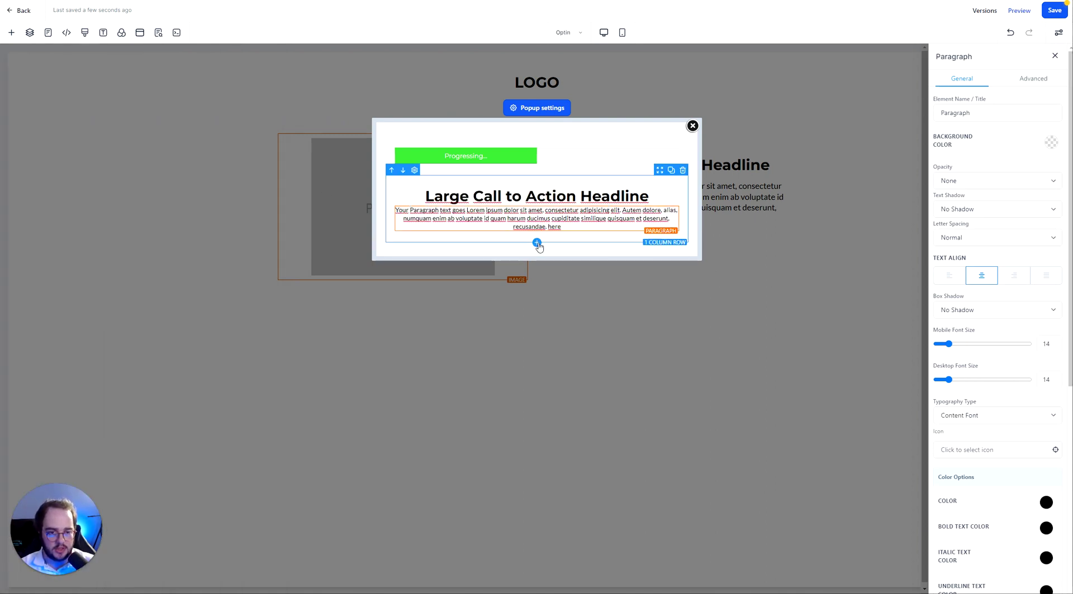
{"action": "left_click", "coordinate": [537, 243]}
{"action": "left_click", "coordinate": [120, 99]}
Add a form element to the popup's empty row and assign the LEAD MAGNET OPTIN form to it.
{"action": "left_click", "coordinate": [538, 277]}
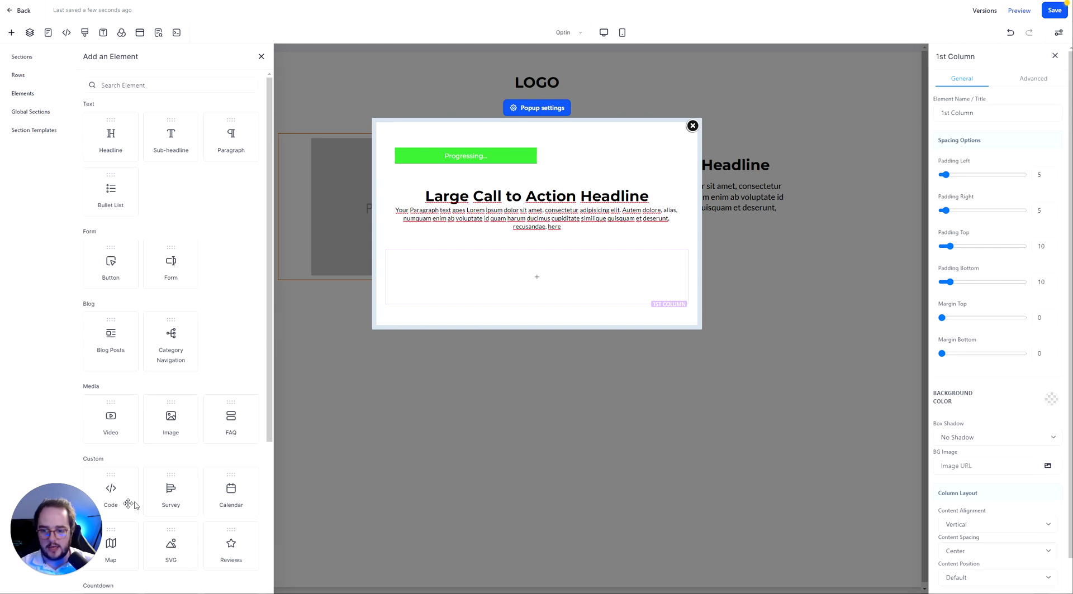
{"action": "left_click", "coordinate": [186, 261]}
{"action": "left_click", "coordinate": [503, 260]}
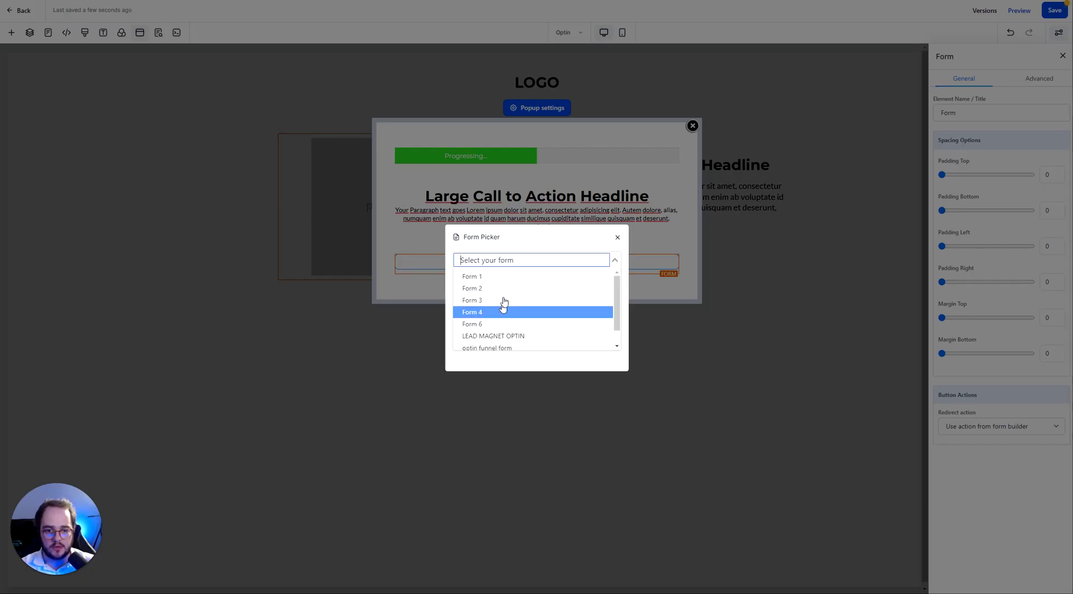
{"action": "scroll", "coordinate": [494, 335], "scroll_direction": "down", "scroll_amount": 2}
{"action": "scroll", "coordinate": [499, 312], "scroll_direction": "up", "scroll_amount": 2}
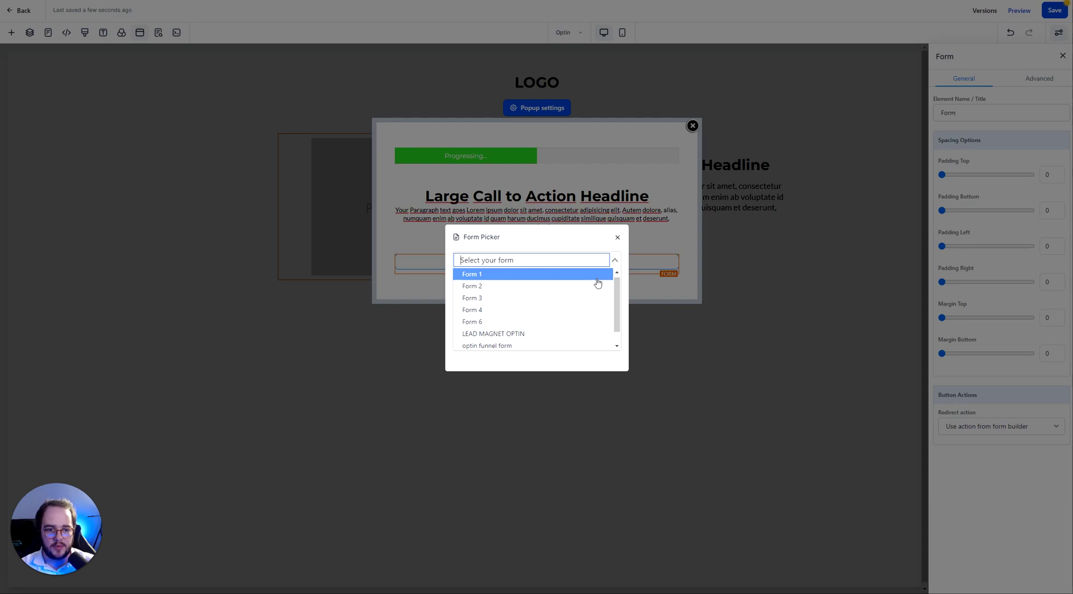
{"action": "scroll", "coordinate": [515, 335], "scroll_direction": "down", "scroll_amount": 1}
{"action": "left_click", "coordinate": [520, 318]}
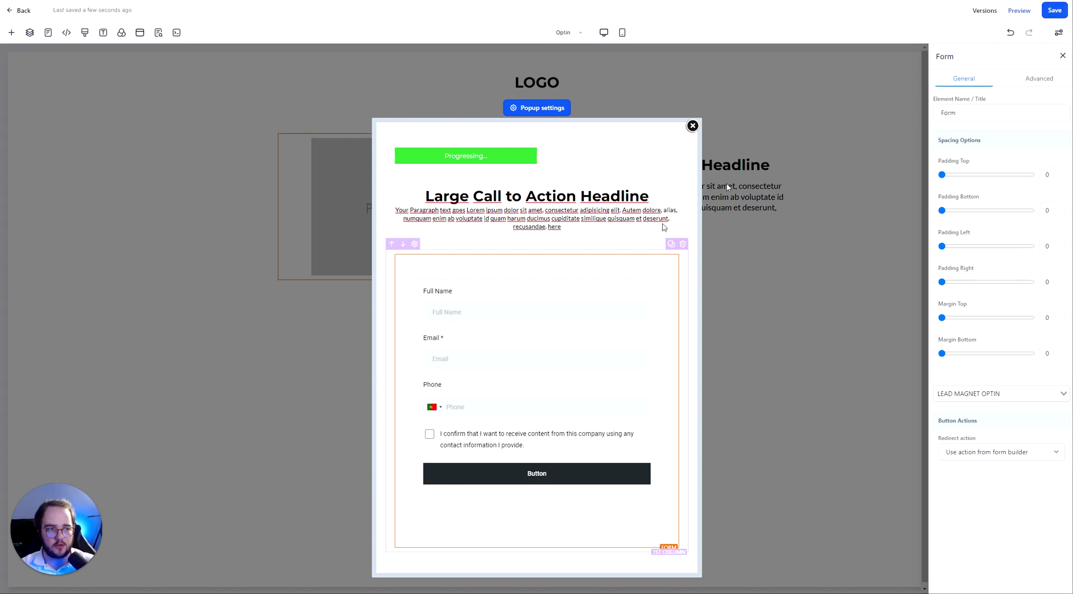
Preview the opt-in page, check the popup opened by the Click to Sign Up button, and close the preview.
{"action": "left_click", "coordinate": [1018, 12]}
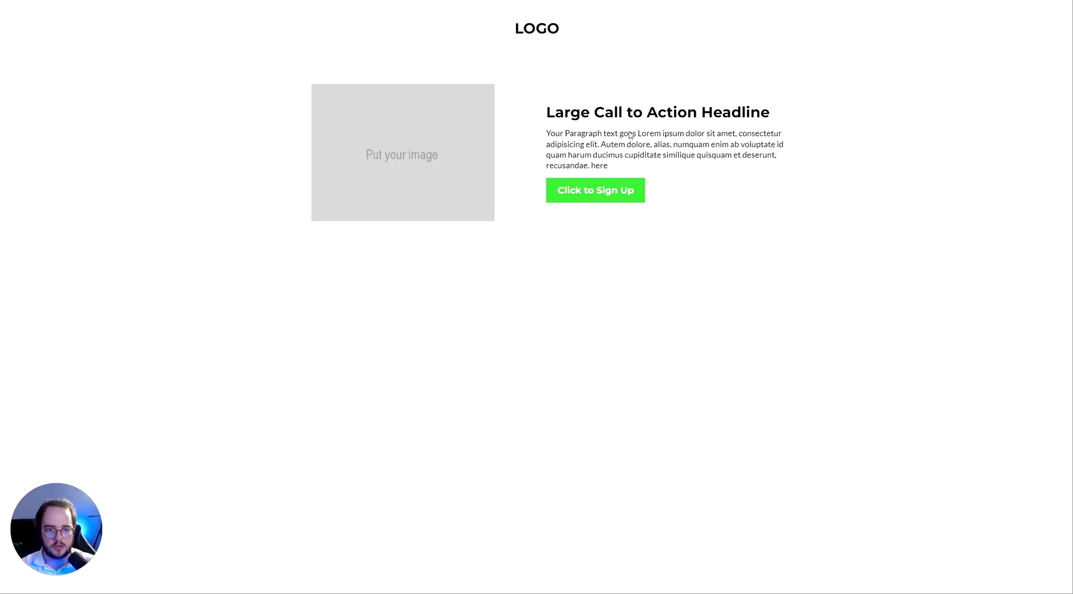
{"action": "left_click", "coordinate": [610, 189]}
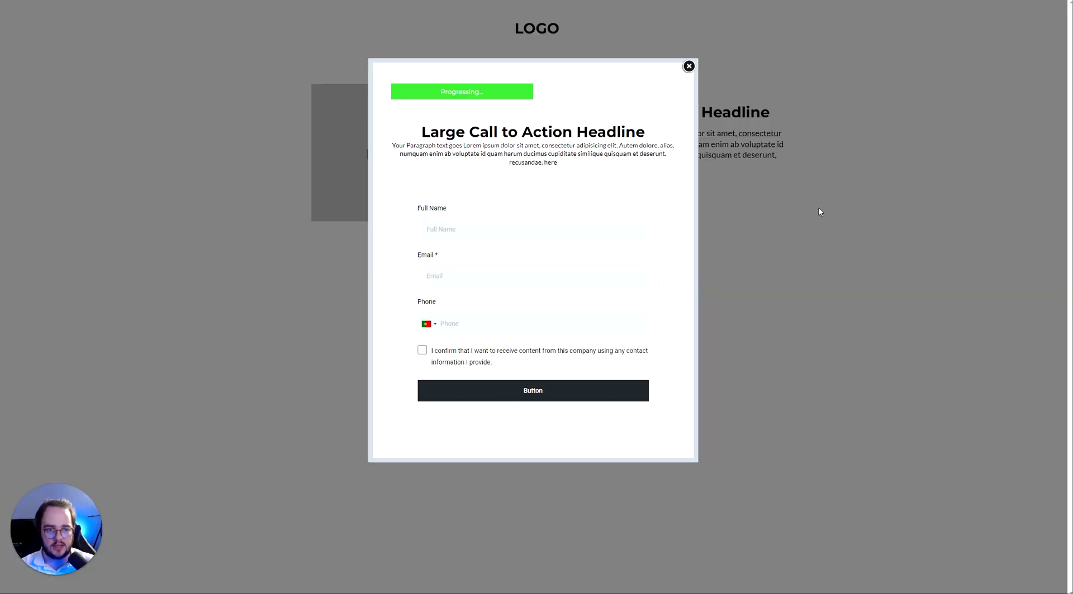
{"action": "left_click", "coordinate": [688, 66]}
{"action": "key", "text": "ctrl+w"}
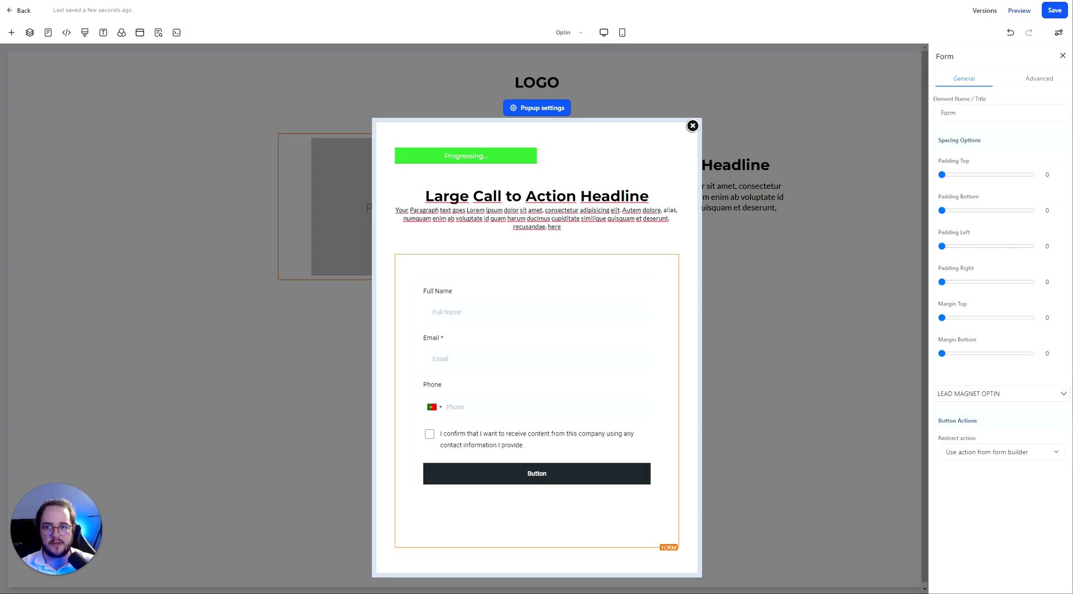
Leave the page editor, go to the form builder and create a new form.
{"action": "left_click", "coordinate": [22, 14]}
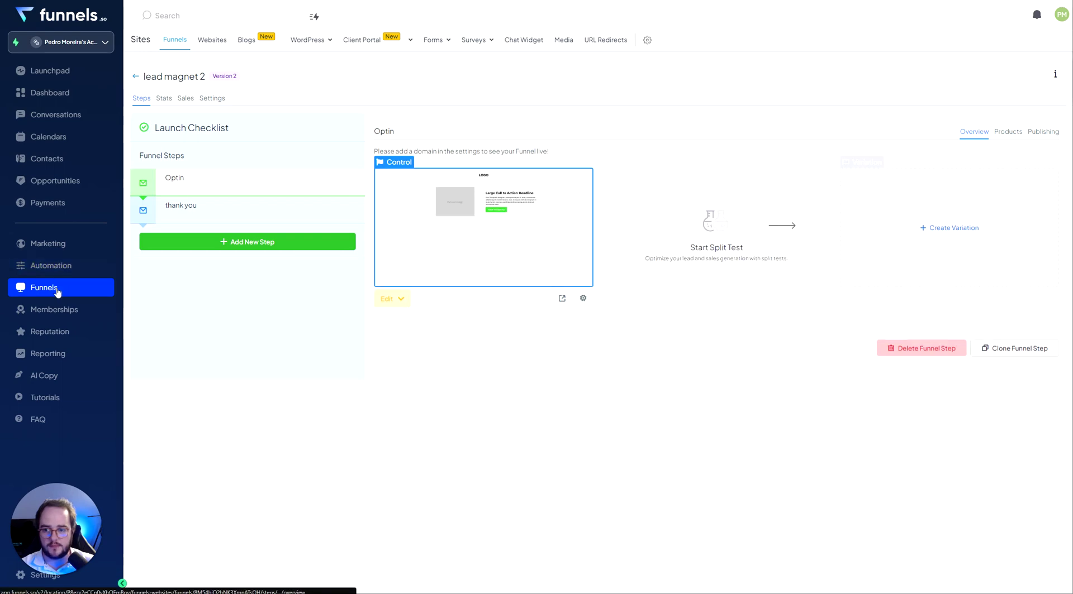
{"action": "mouse_move", "coordinate": [442, 42]}
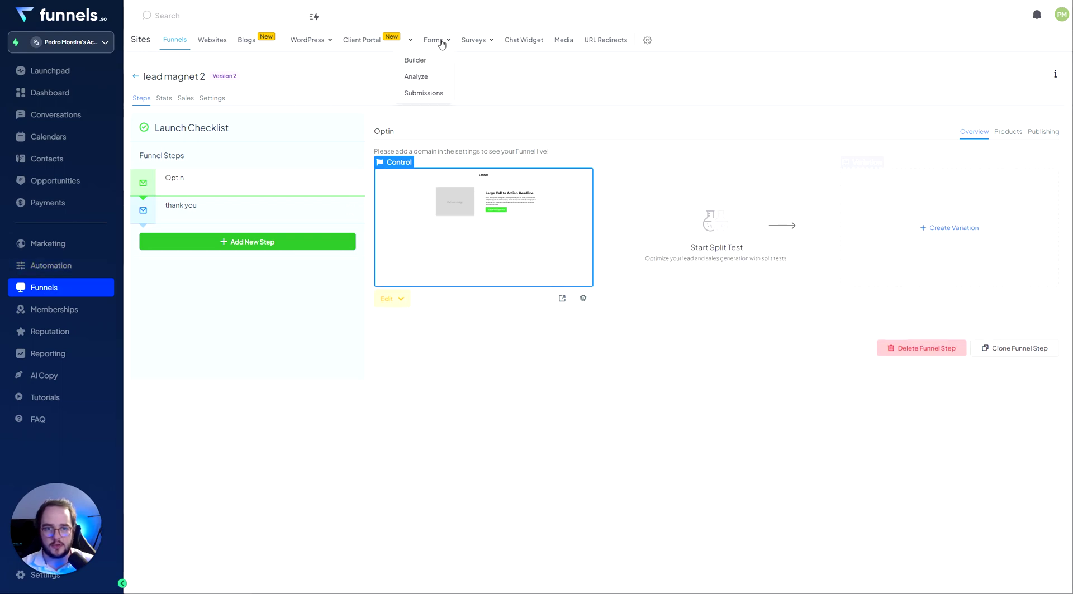
{"action": "left_click", "coordinate": [415, 60]}
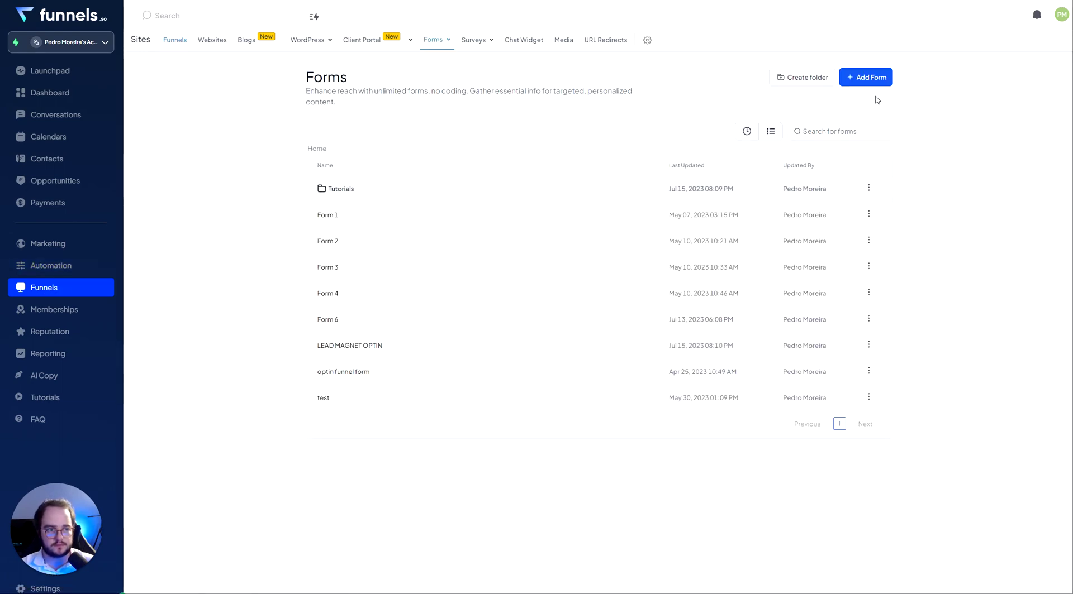
{"action": "left_click", "coordinate": [871, 77]}
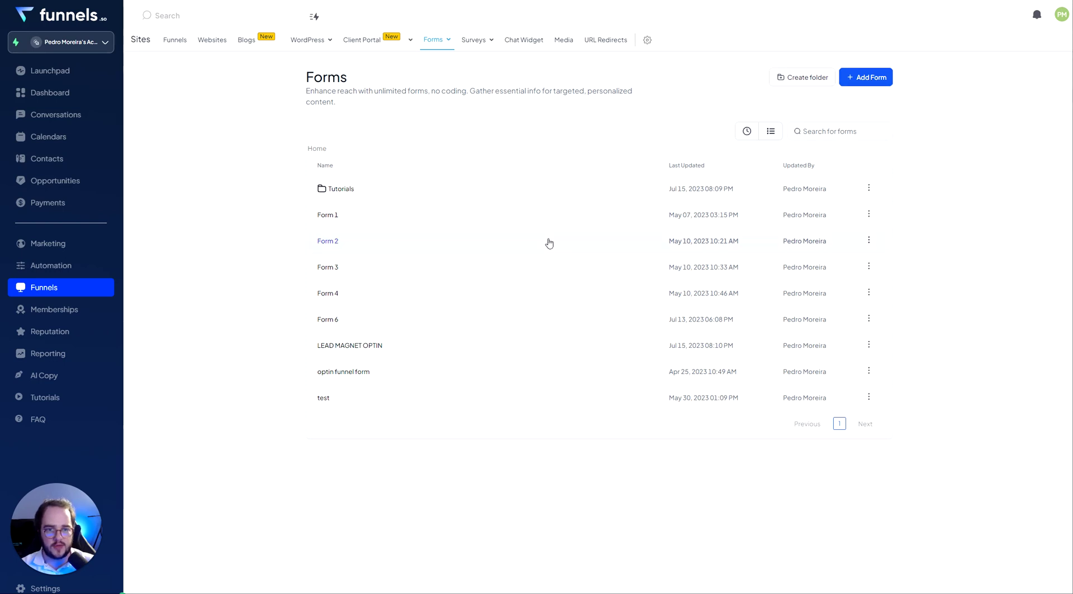
{"action": "left_click", "coordinate": [874, 82]}
{"action": "left_click", "coordinate": [844, 99]}
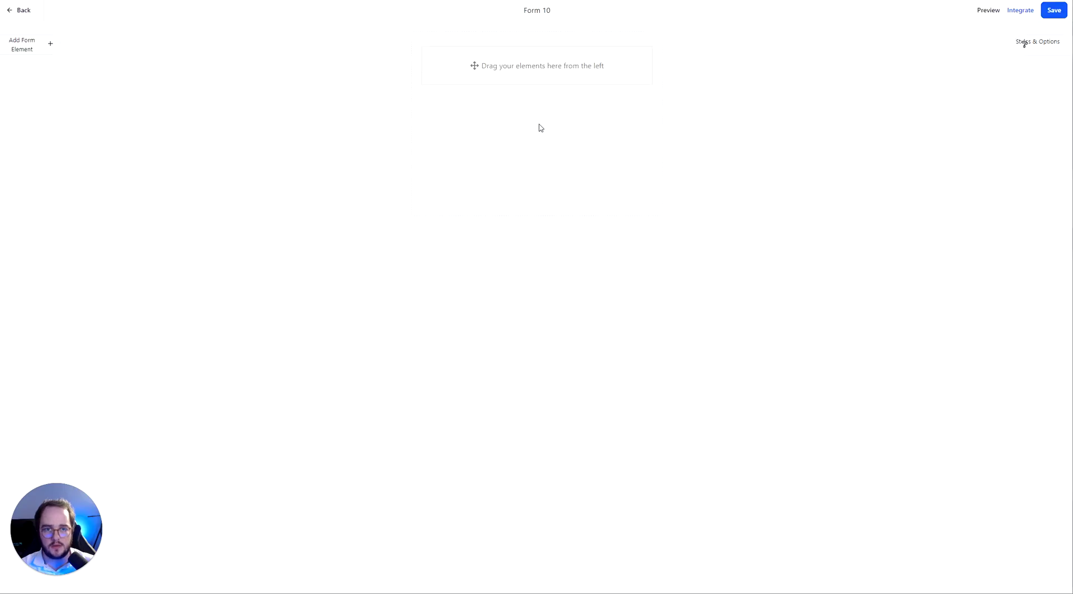
Look over the form builder's available elements and its style and option settings.
{"action": "left_click", "coordinate": [28, 52]}
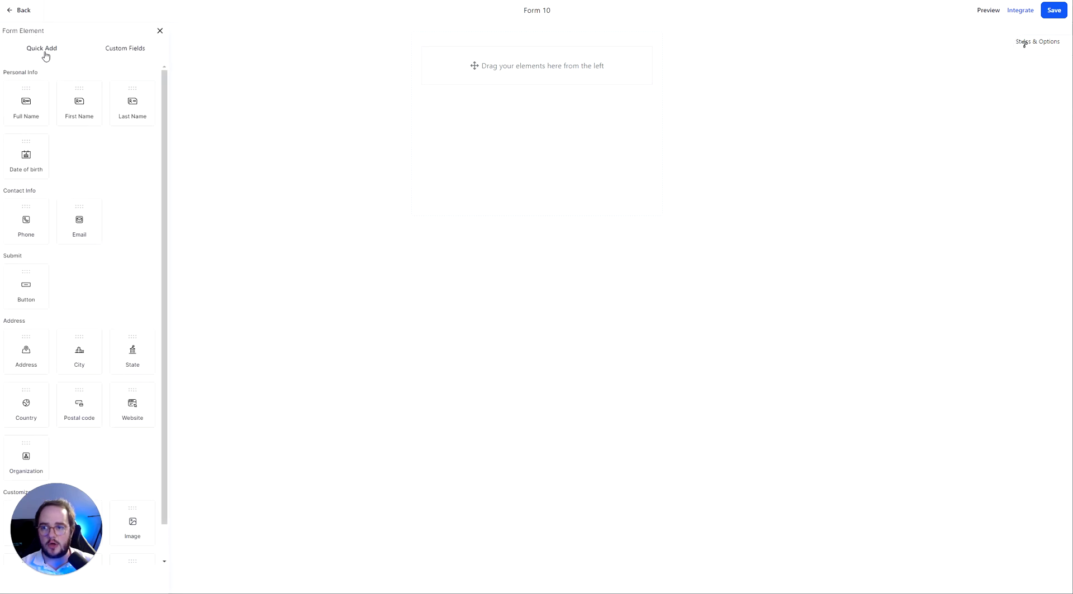
{"action": "left_click", "coordinate": [161, 31]}
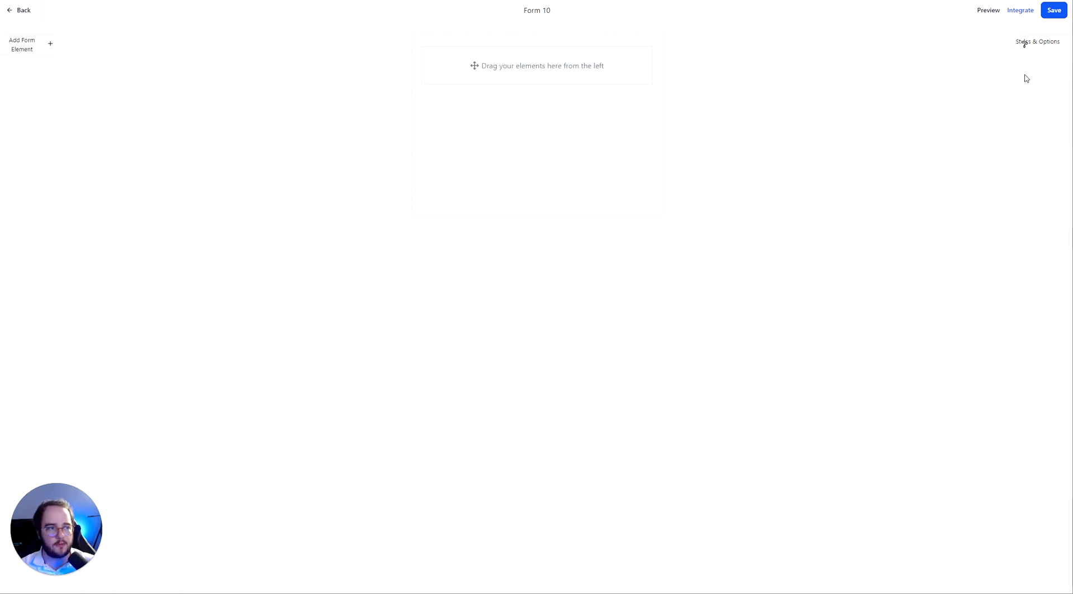
{"action": "left_click", "coordinate": [1034, 43]}
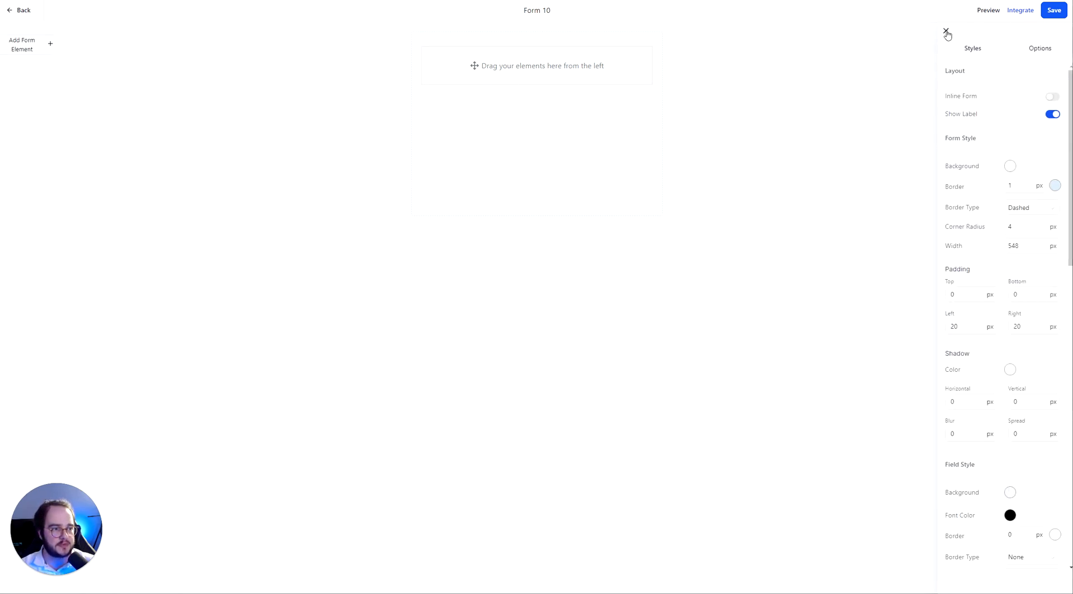
{"action": "left_click", "coordinate": [946, 31]}
Add Full Name, Email, Phone and consent checkbox fields to the form, with Email placed above Phone.
{"action": "left_click", "coordinate": [29, 48]}
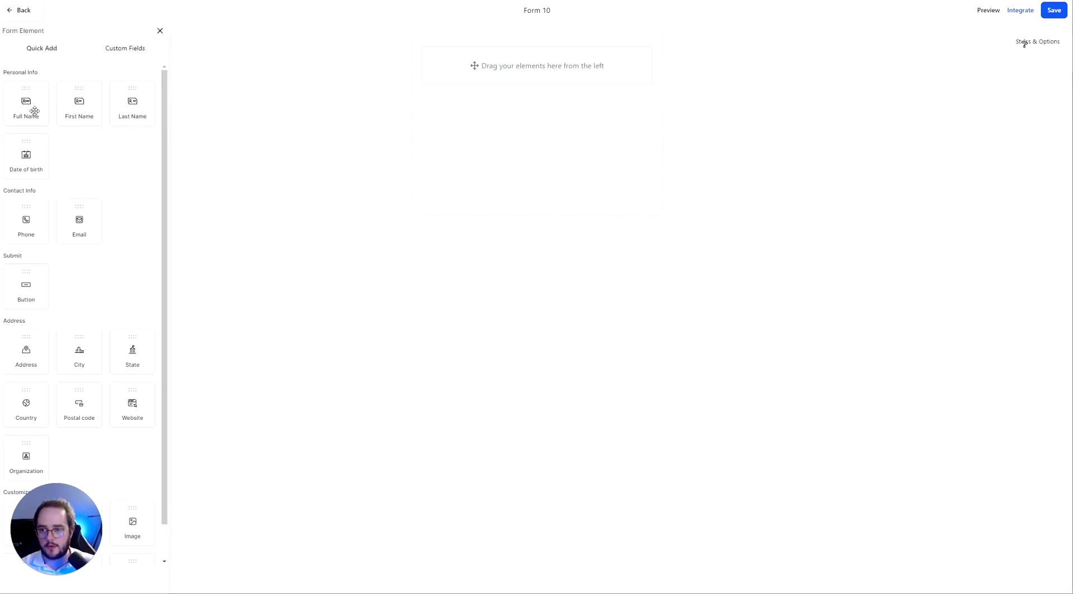
{"action": "left_click_drag", "start_coordinate": [31, 110], "coordinate": [515, 76]}
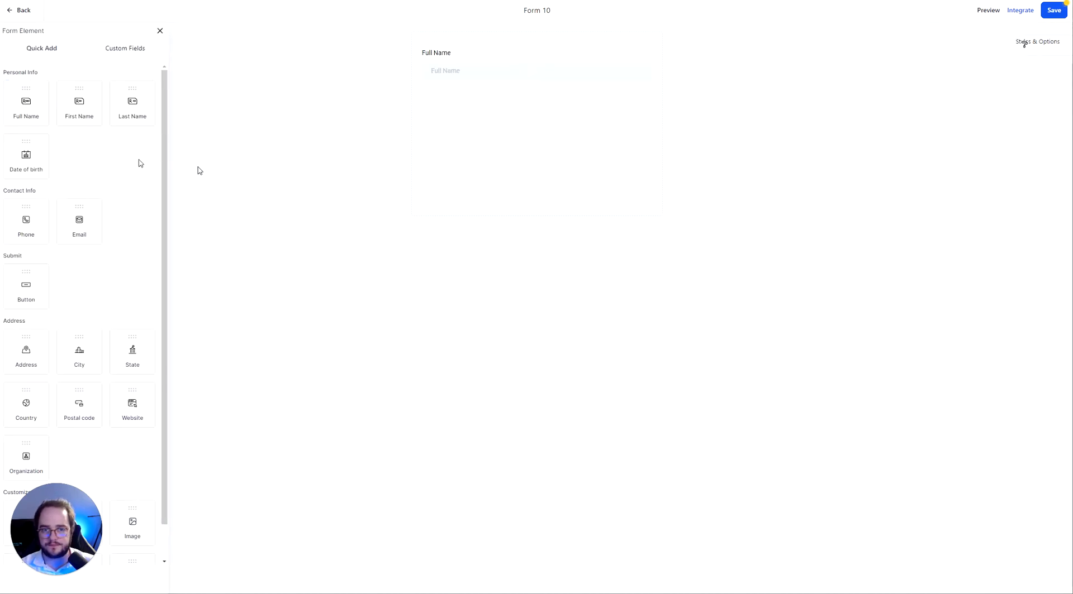
{"action": "left_click_drag", "start_coordinate": [79, 221], "coordinate": [492, 106]}
{"action": "left_click_drag", "start_coordinate": [32, 215], "coordinate": [430, 191]}
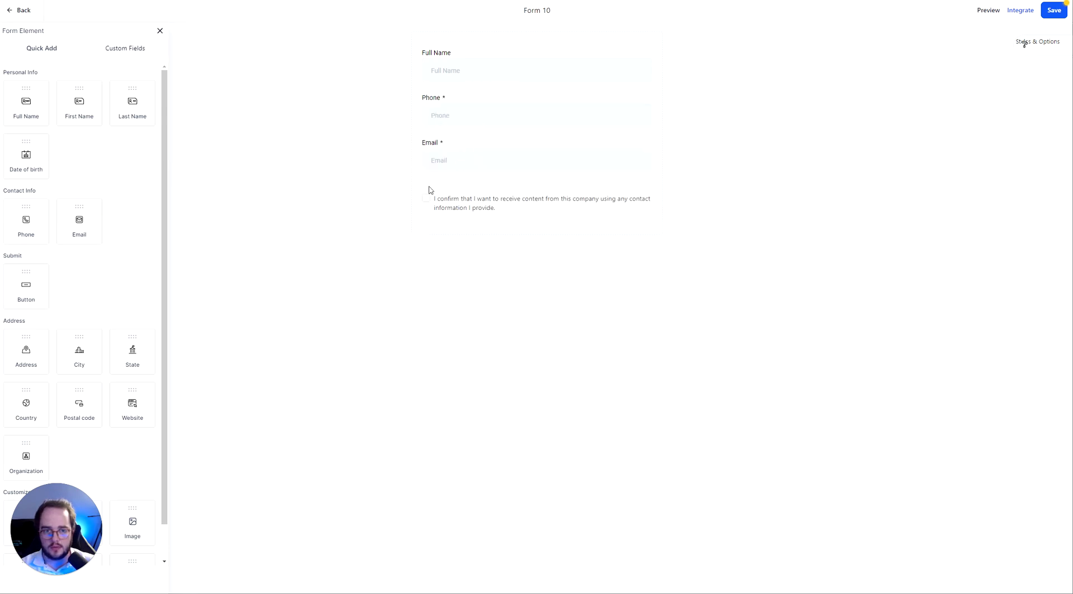
{"action": "left_click_drag", "start_coordinate": [469, 139], "coordinate": [486, 167]}
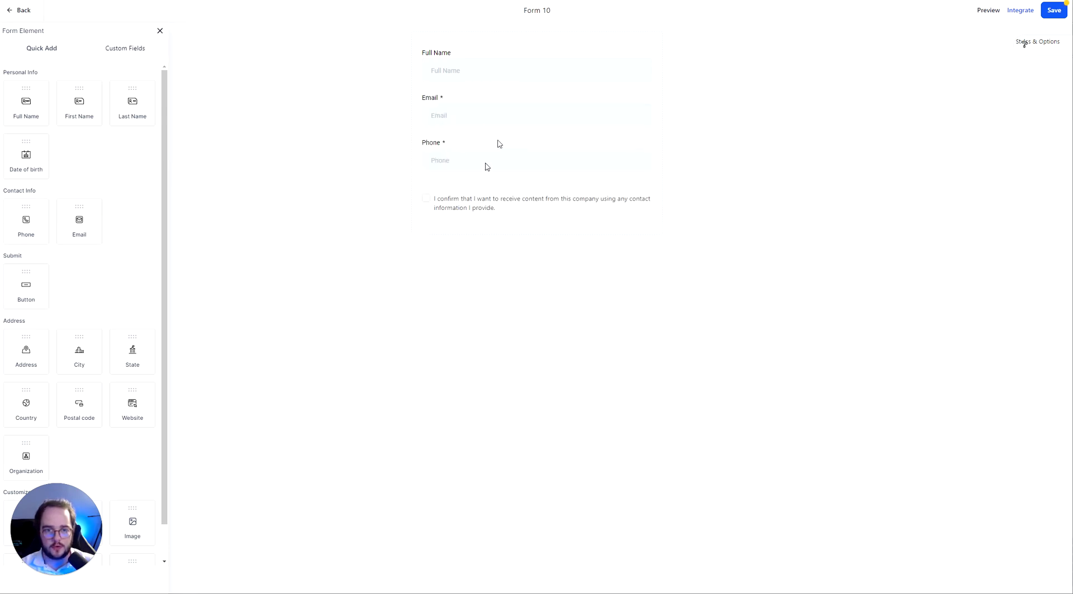
Make the form's Full Name field required and its Phone field optional.
{"action": "left_click", "coordinate": [448, 83]}
{"action": "left_click", "coordinate": [949, 172]}
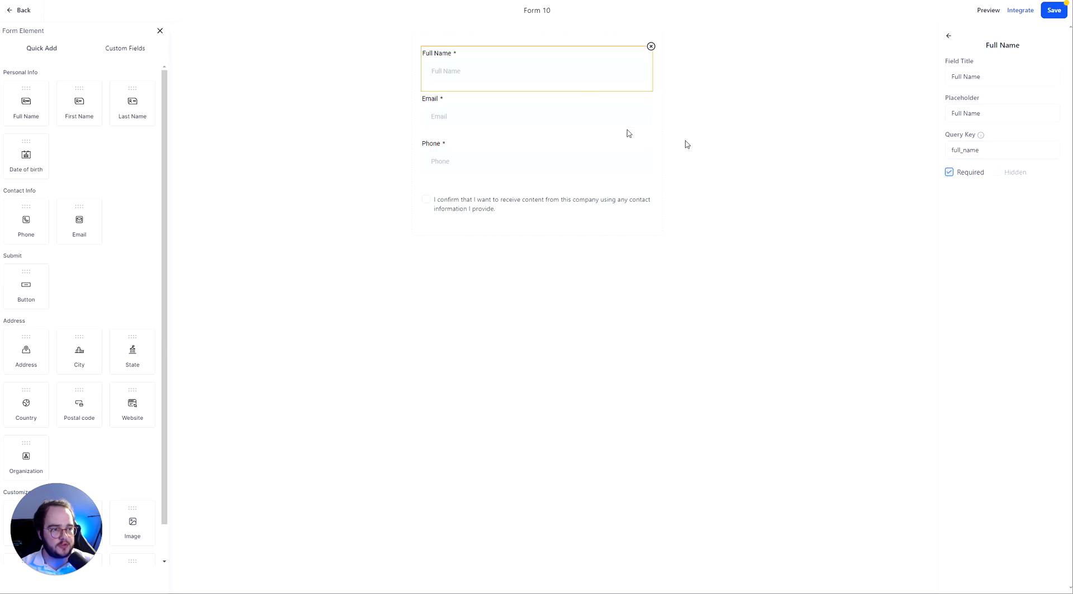
{"action": "left_click", "coordinate": [470, 120]}
{"action": "left_click", "coordinate": [567, 175]}
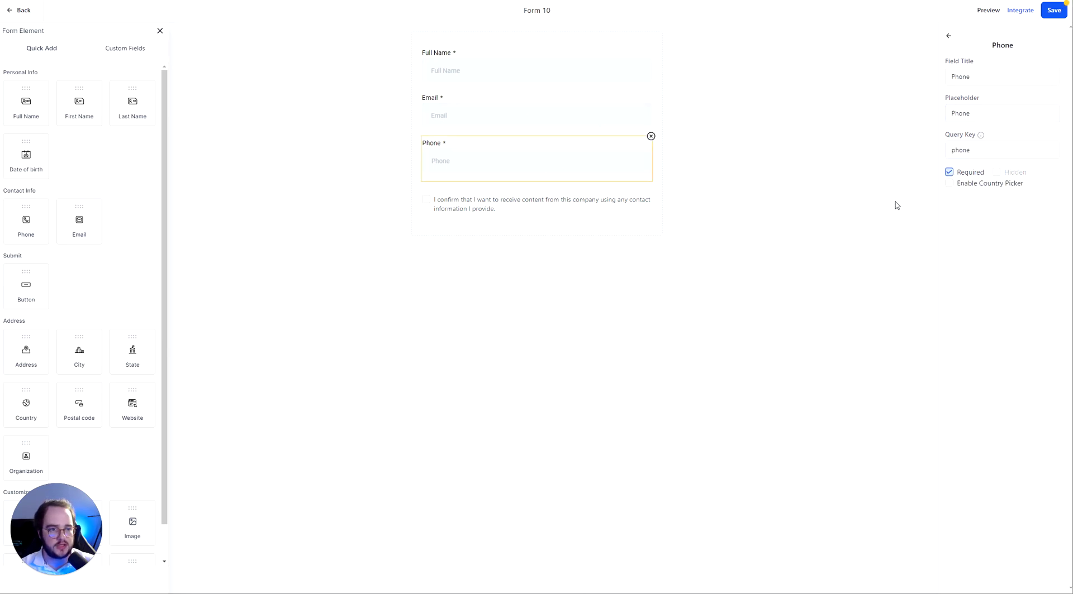
{"action": "left_click", "coordinate": [949, 172]}
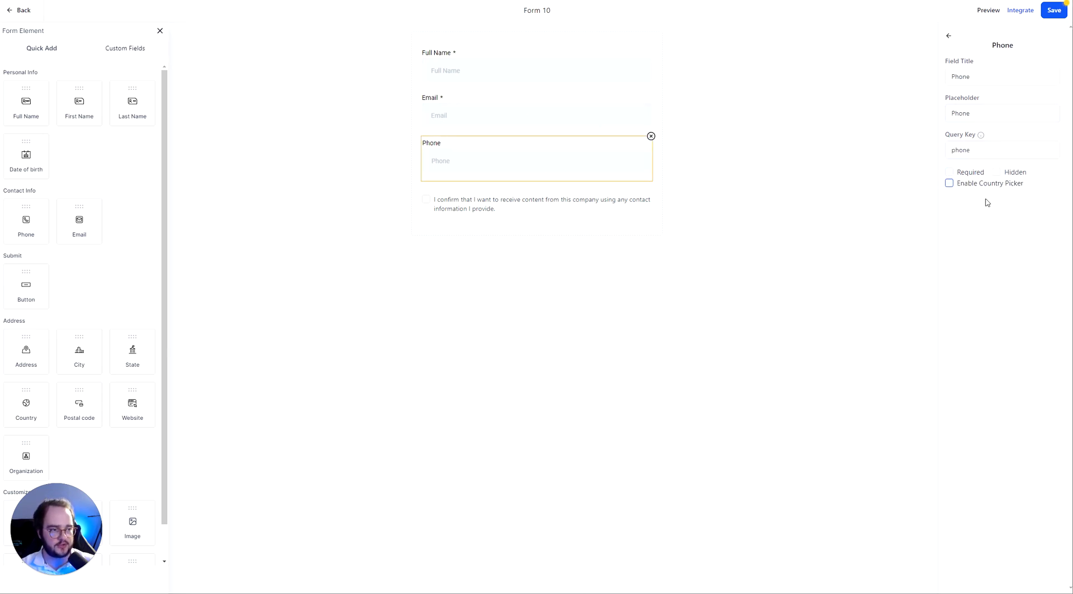
Enable the country picker for the Phone field and save the form.
{"action": "left_click", "coordinate": [948, 184]}
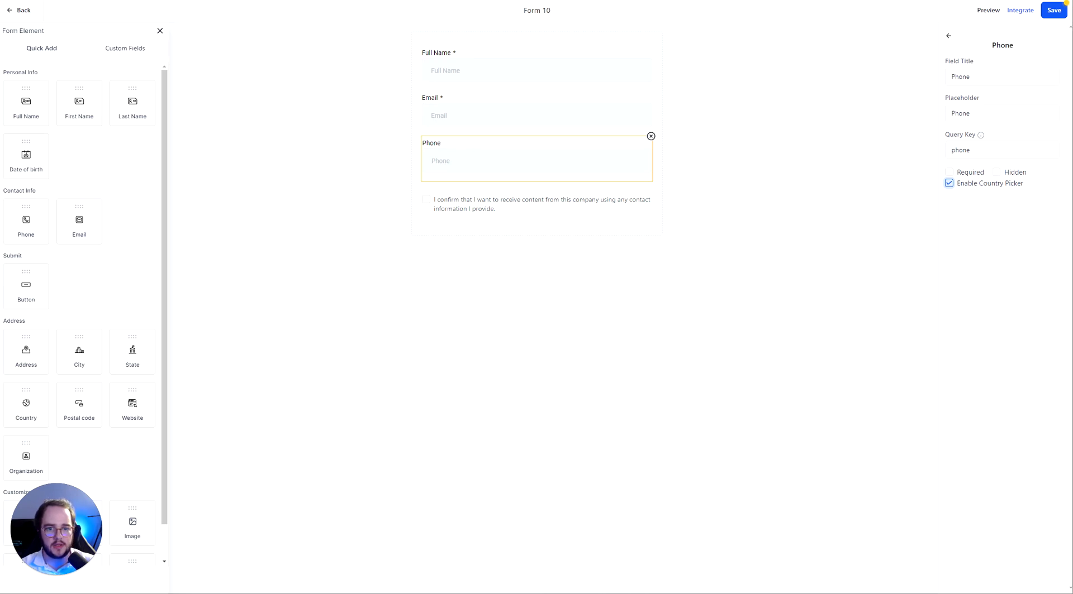
{"action": "left_click", "coordinate": [536, 215]}
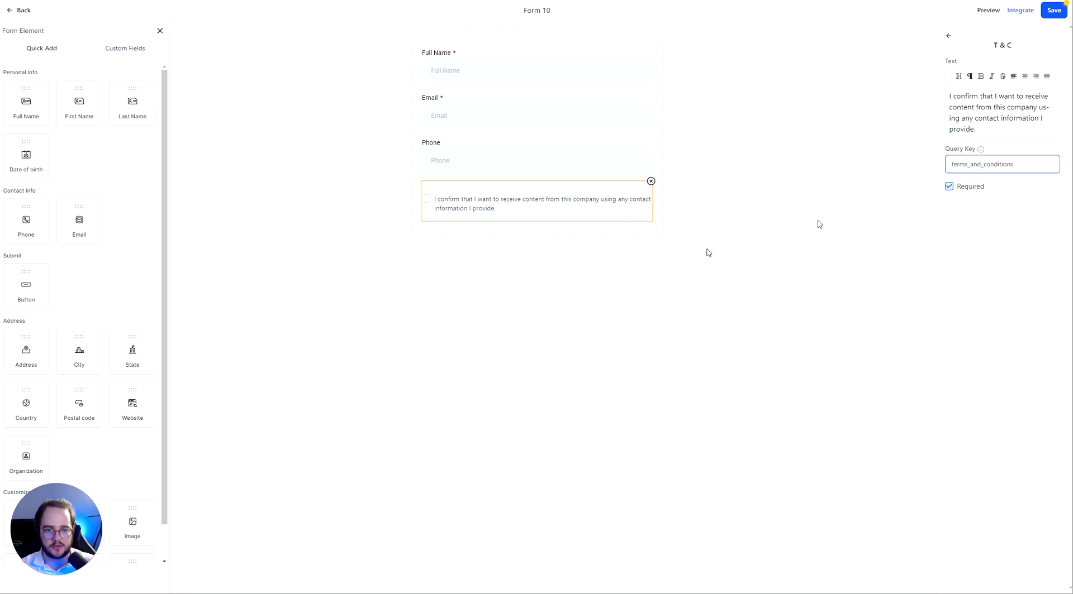
{"action": "left_click", "coordinate": [1054, 11]}
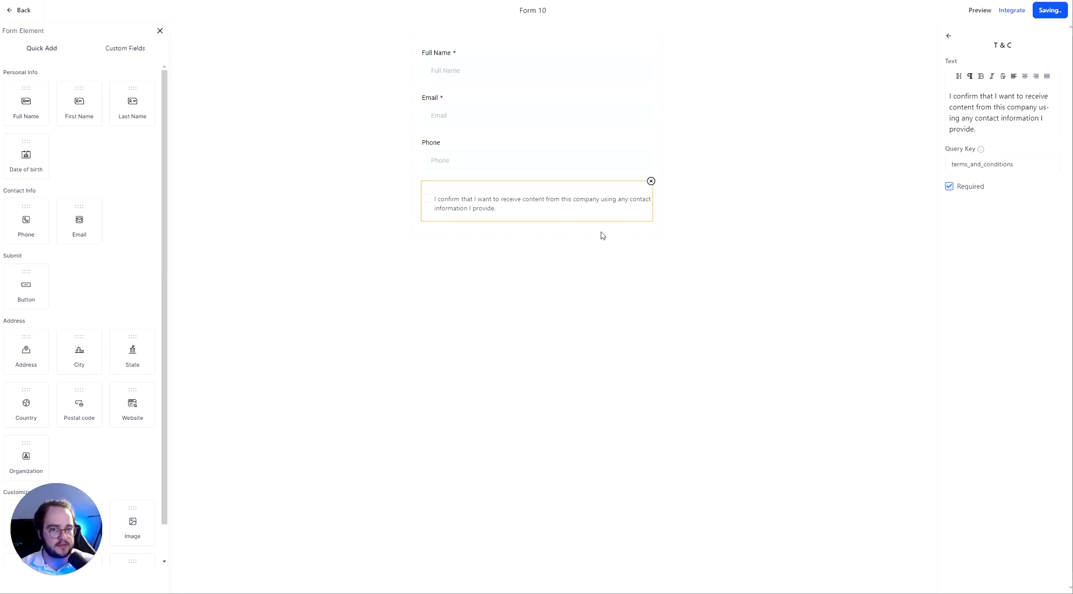
Add a submit button below the form's consent checkbox and make it full width.
{"action": "scroll", "coordinate": [62, 251], "scroll_direction": "down", "scroll_amount": 1}
{"action": "left_click_drag", "start_coordinate": [79, 184], "coordinate": [467, 271]}
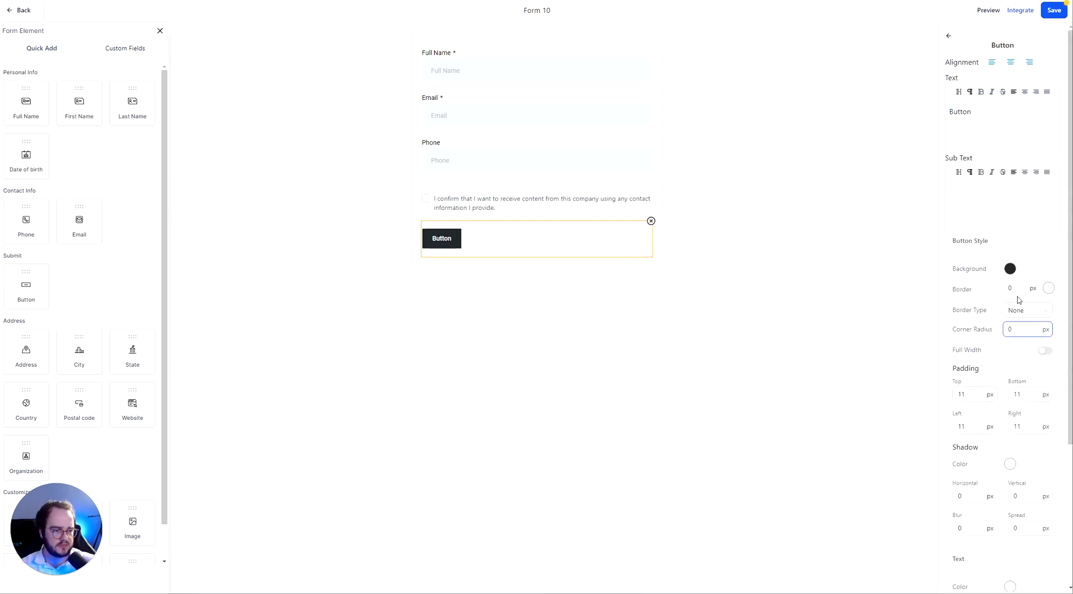
{"action": "scroll", "coordinate": [992, 342], "scroll_direction": "down", "scroll_amount": 1}
{"action": "scroll", "coordinate": [992, 342], "scroll_direction": "down", "scroll_amount": 2}
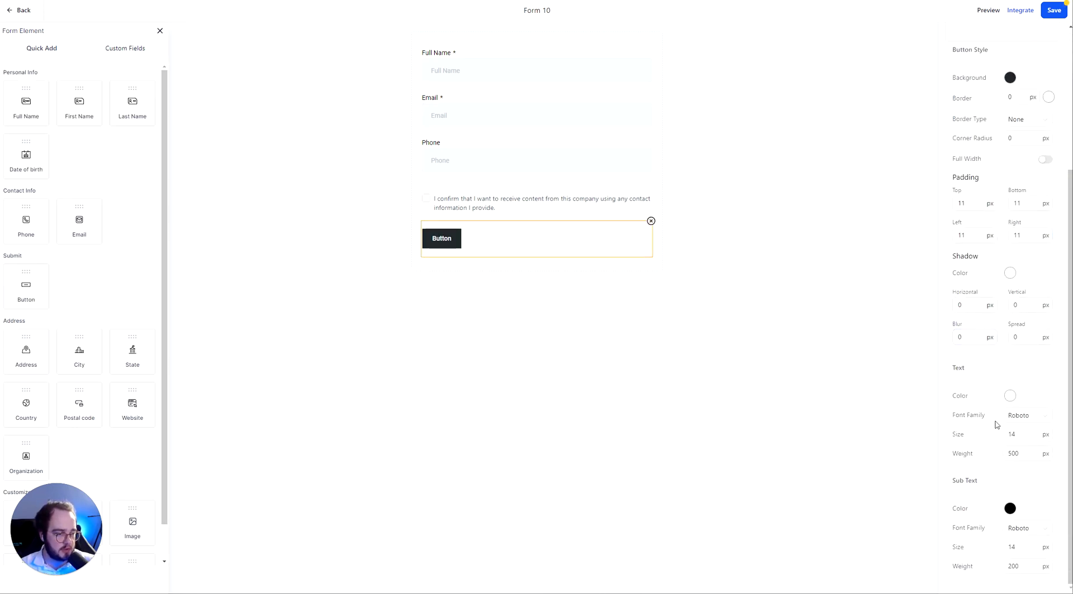
{"action": "scroll", "coordinate": [987, 428], "scroll_direction": "up", "scroll_amount": 3}
{"action": "left_click", "coordinate": [1044, 350]}
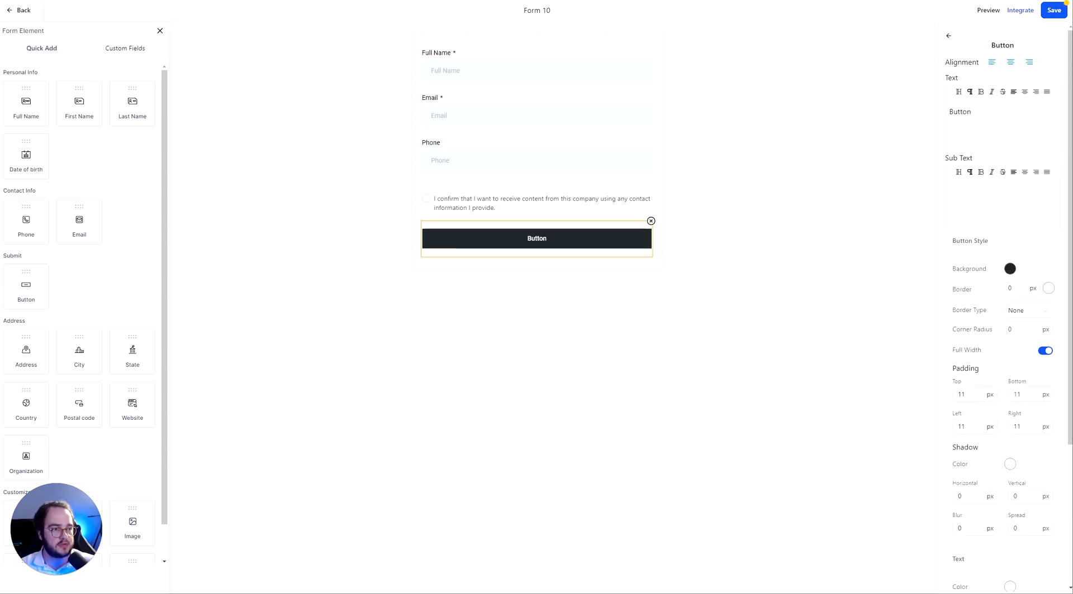
Change the submit button's text to "lead magnet" and save the form.
{"action": "double_click", "coordinate": [959, 111]}
{"action": "type", "text": "get my lçead"}
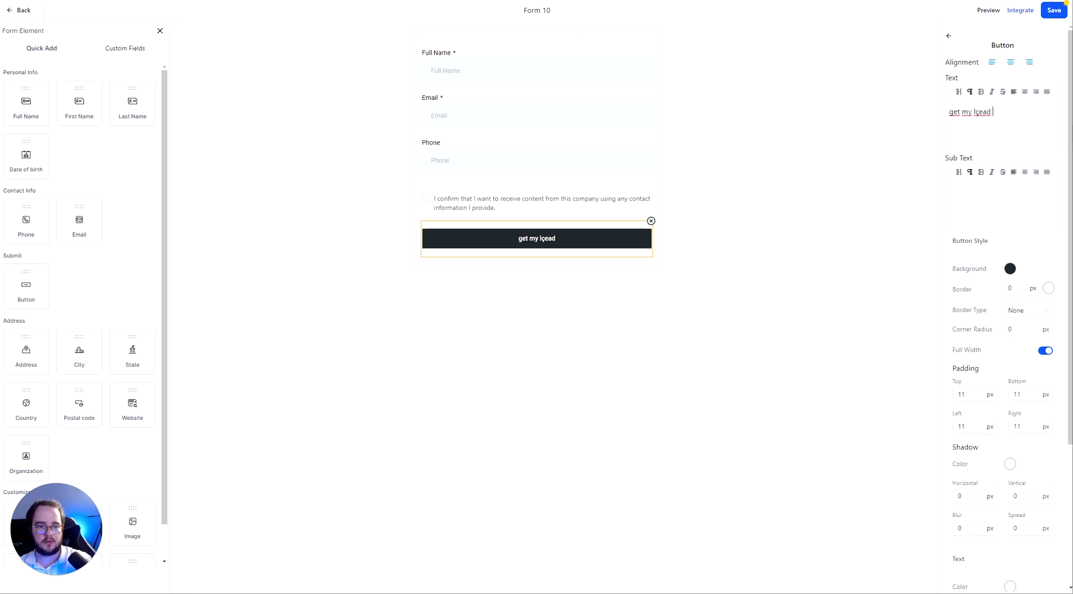
{"action": "key", "text": "ctrl+a"}
{"action": "type", "text": "lead "}
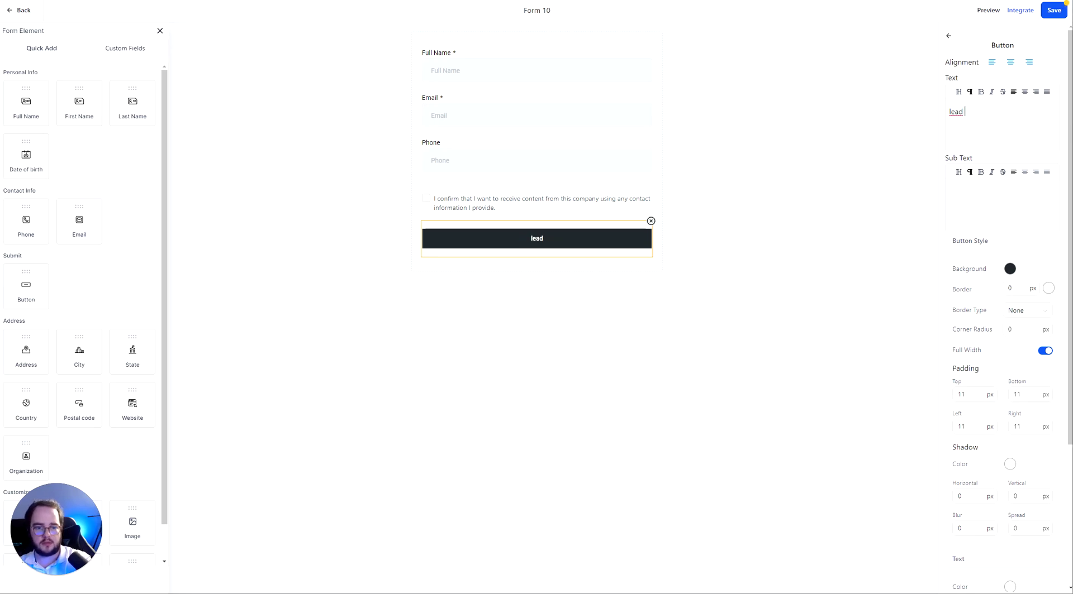
{"action": "type", "text": "magnet"}
{"action": "left_click", "coordinate": [851, 122]}
{"action": "left_click", "coordinate": [1053, 11]}
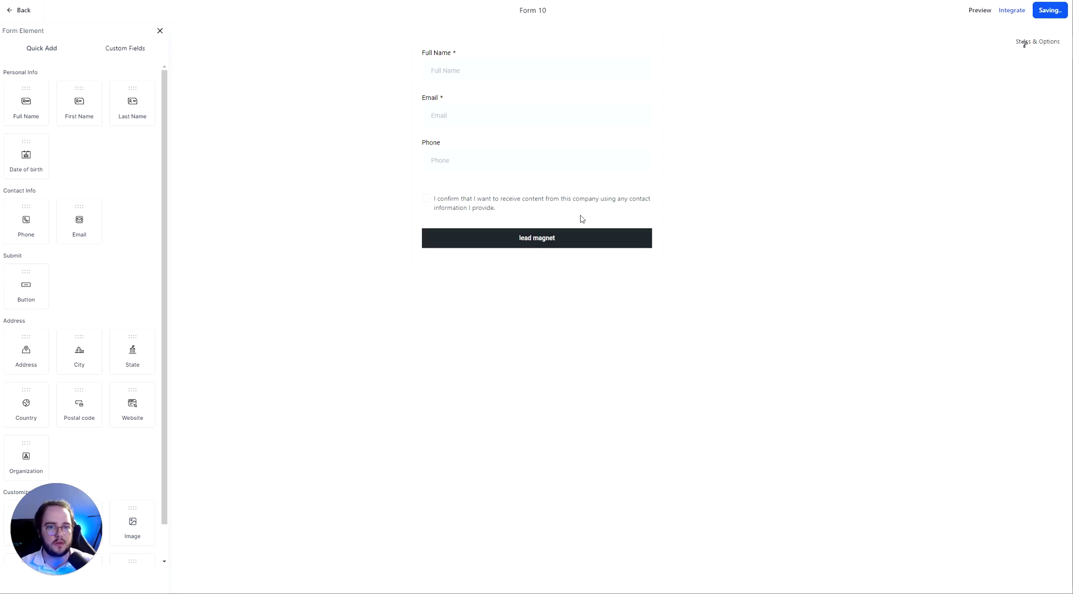
Rename the form as LEAD MAGNET 2 TUTORIAL and save it.
{"action": "left_click", "coordinate": [1010, 45]}
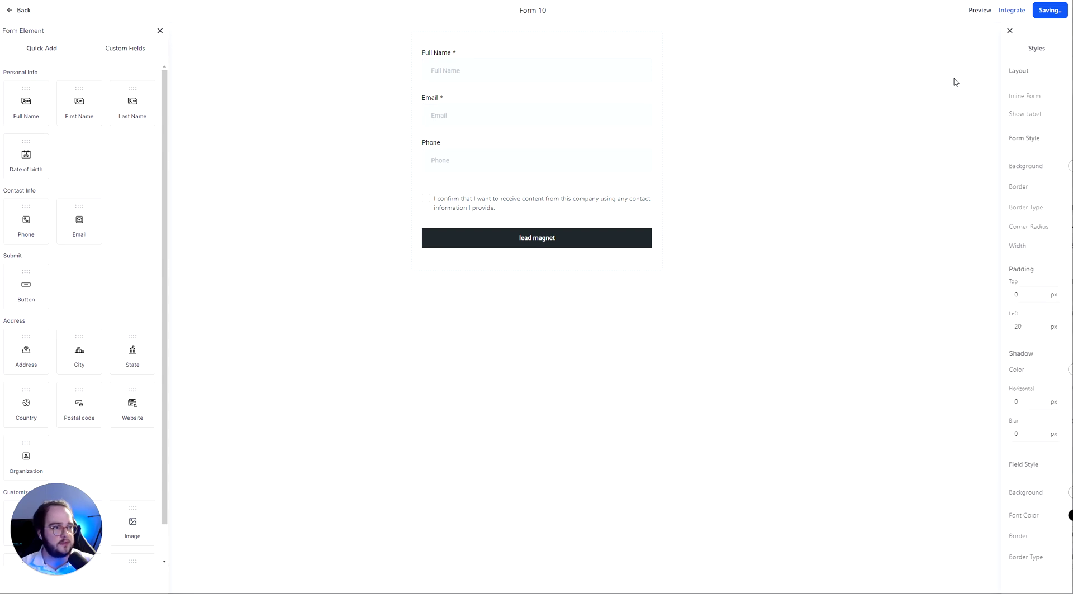
{"action": "left_click", "coordinate": [1040, 48]}
{"action": "left_click_drag", "start_coordinate": [1000, 95], "coordinate": [916, 100]}
{"action": "type", "text": "LEAD MAGNET 2 TUYTO"}
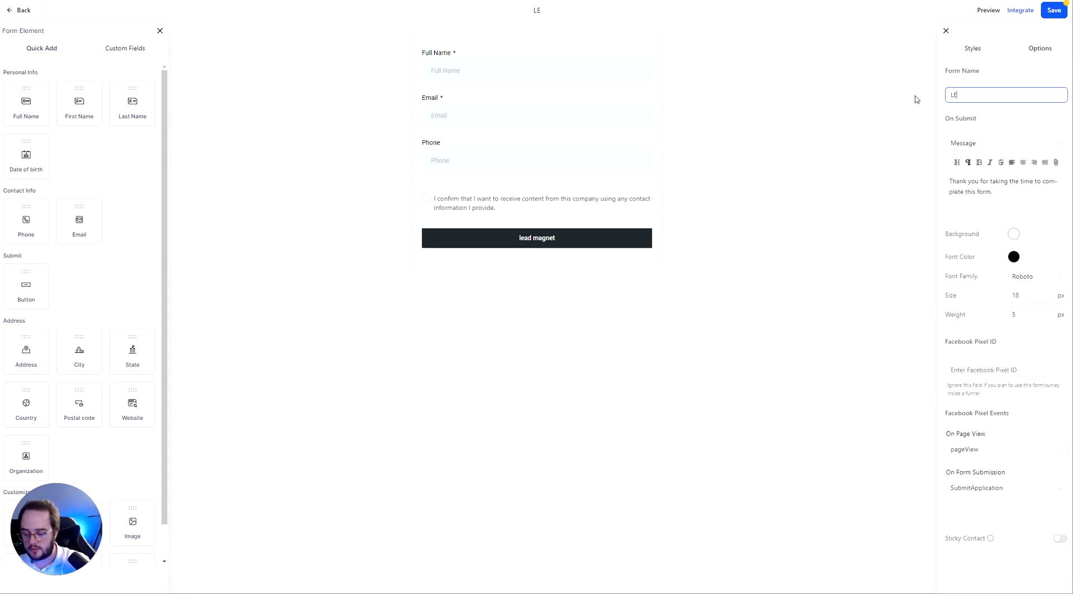
{"action": "key", "text": "BackSpace"}
{"action": "key", "text": "BackSpace"}
{"action": "key", "text": "BackSpace"}
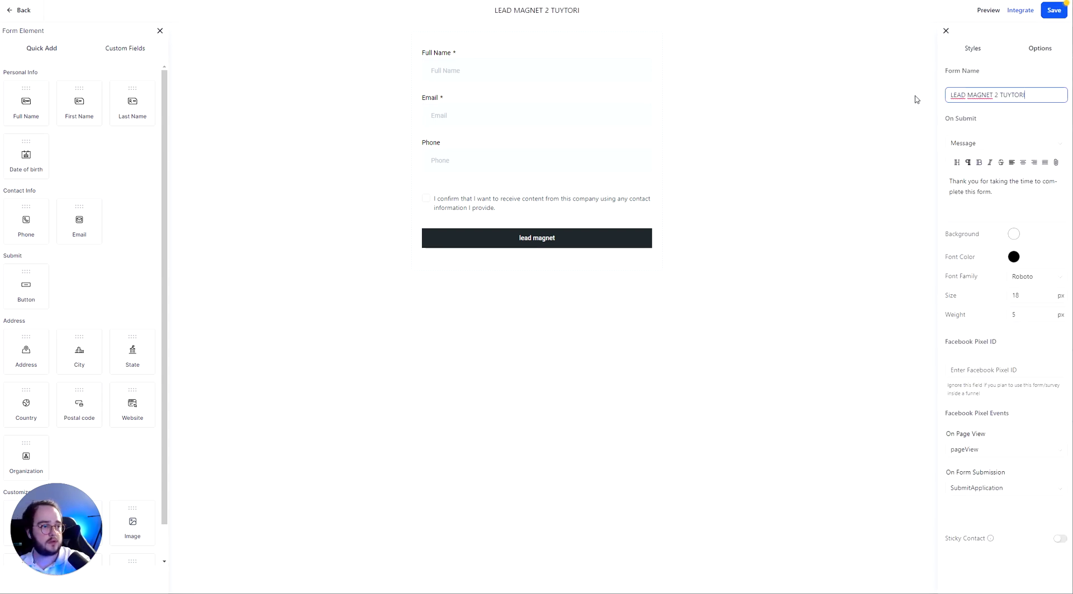
{"action": "type", "text": "TORIAL"}
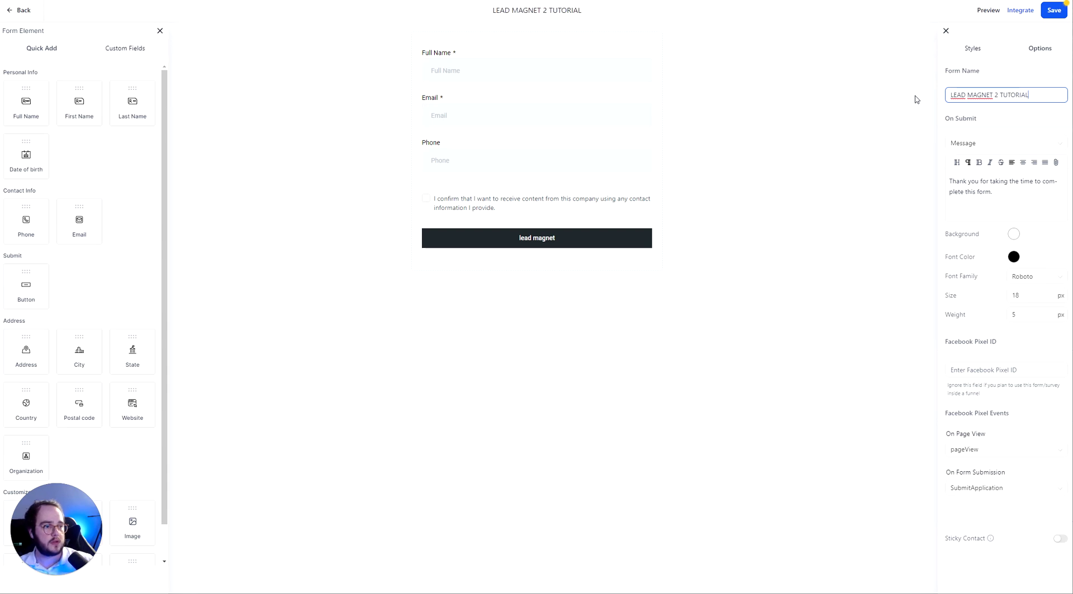
{"action": "left_click", "coordinate": [1052, 10]}
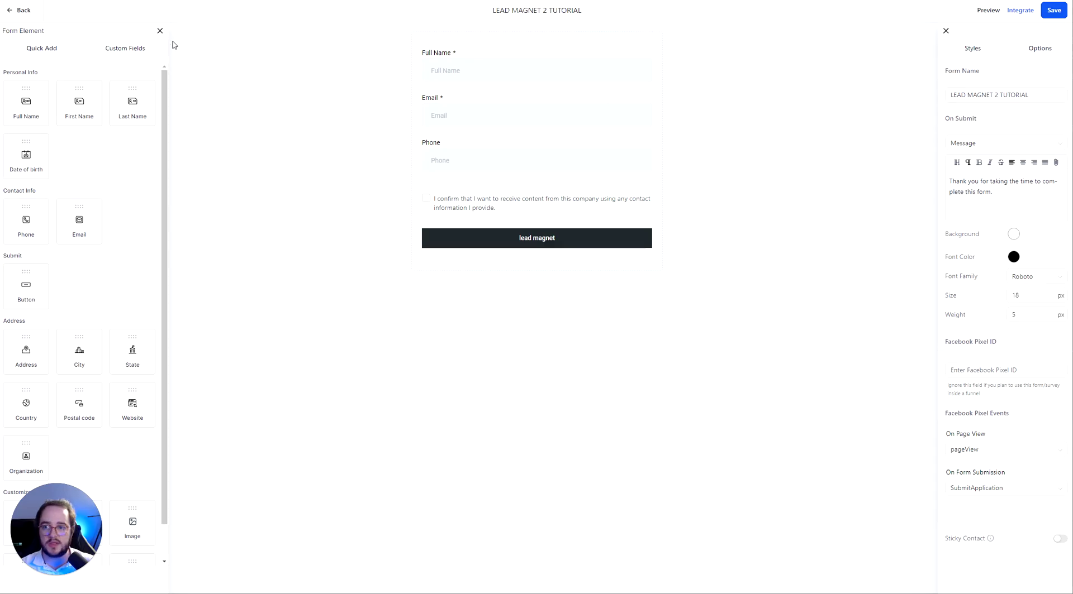
Return to the funnels in the Tutorials folder and open the lead magnet 2 funnel's Optin page for editing.
{"action": "left_click", "coordinate": [22, 10]}
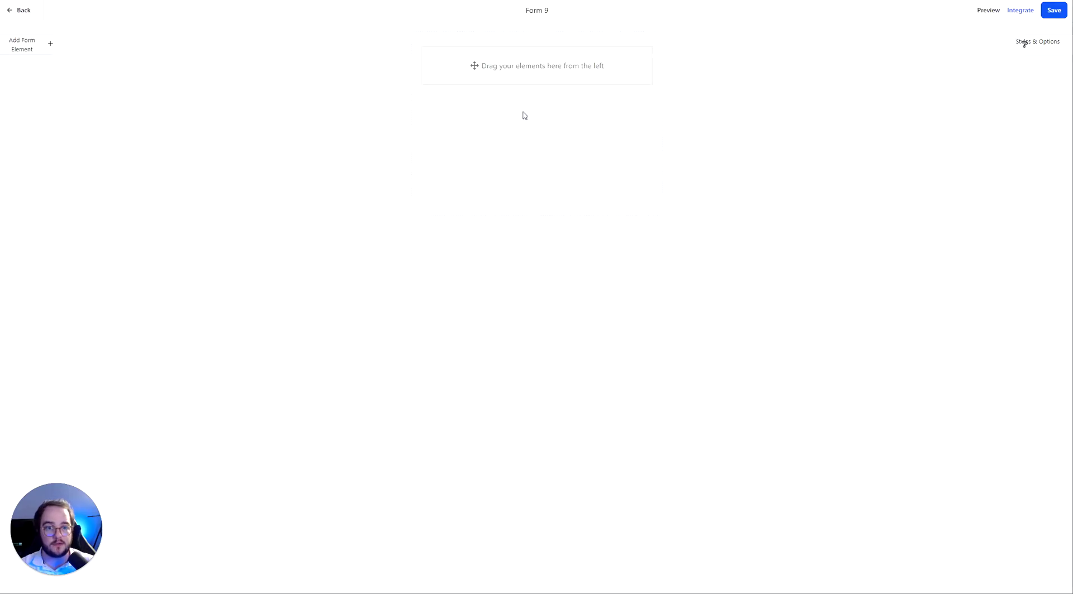
{"action": "left_click", "coordinate": [21, 12]}
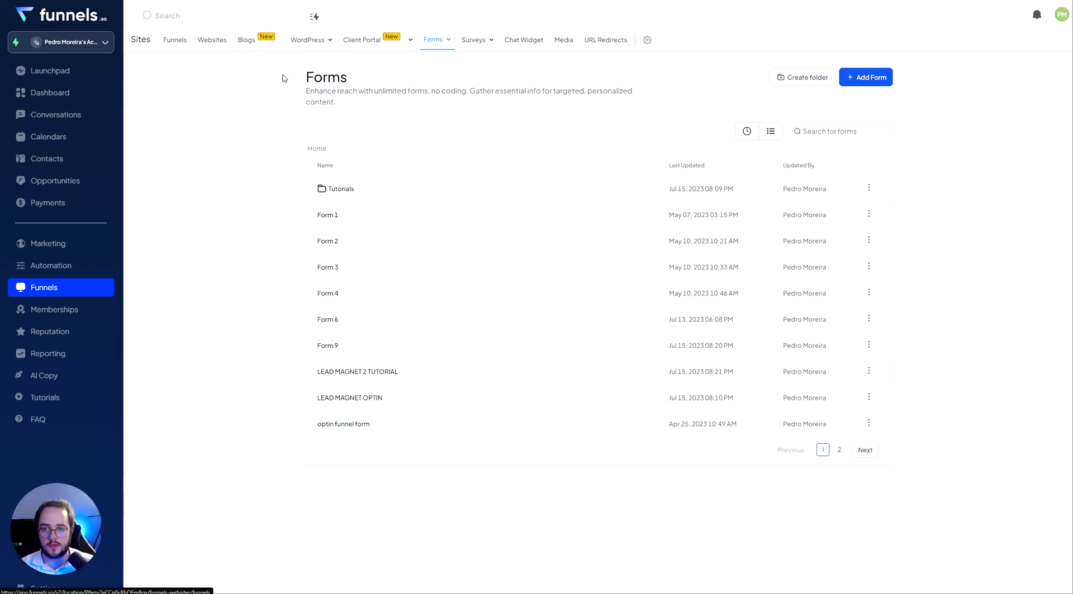
{"action": "left_click", "coordinate": [174, 40]}
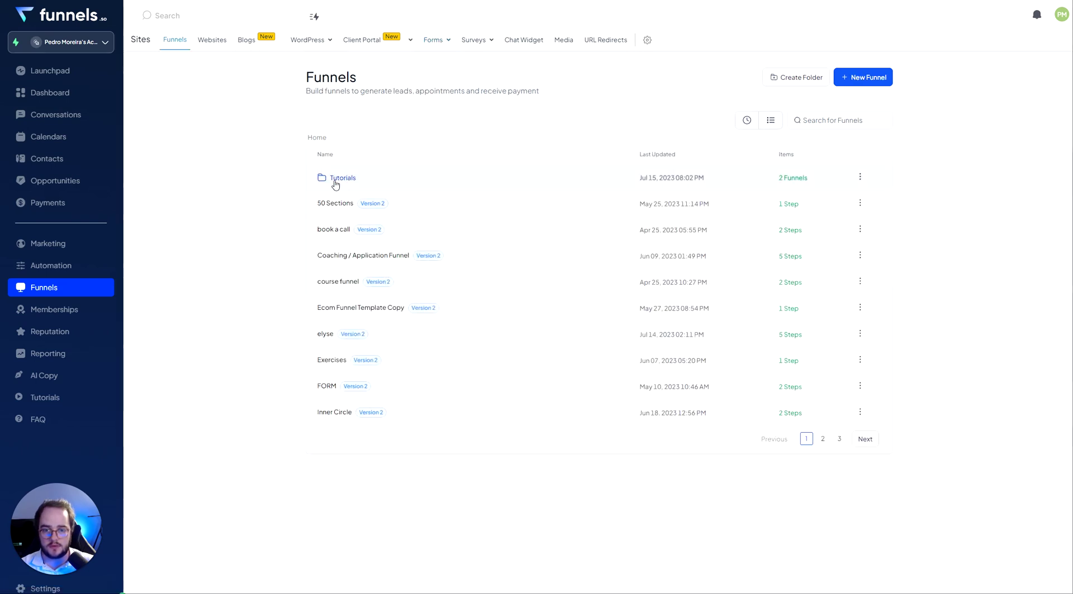
{"action": "left_click", "coordinate": [336, 179]}
{"action": "left_click", "coordinate": [342, 179]}
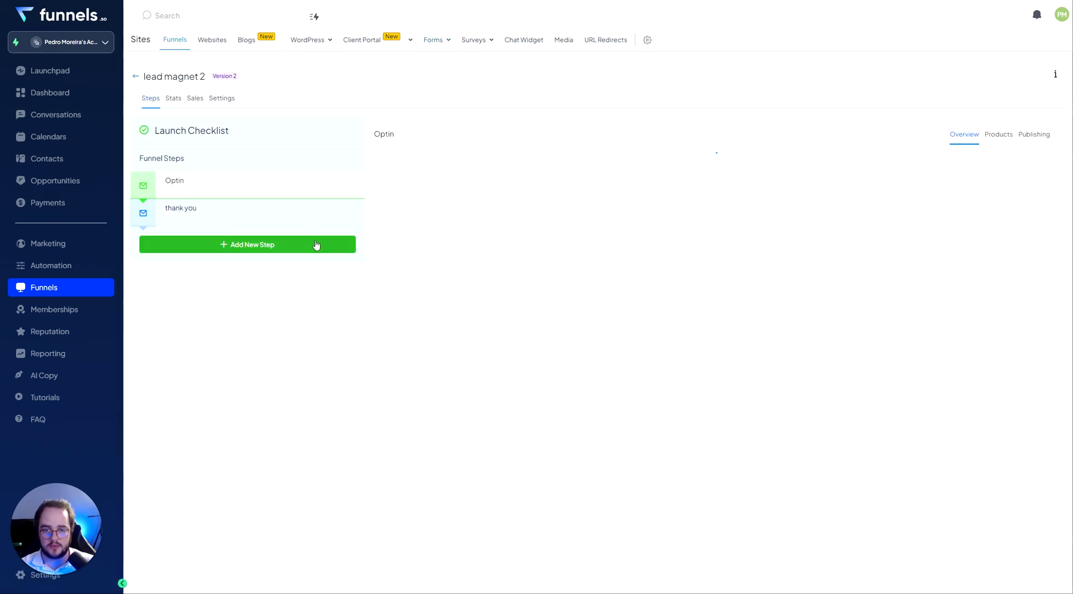
{"action": "left_click", "coordinate": [394, 307]}
{"action": "left_click", "coordinate": [417, 339]}
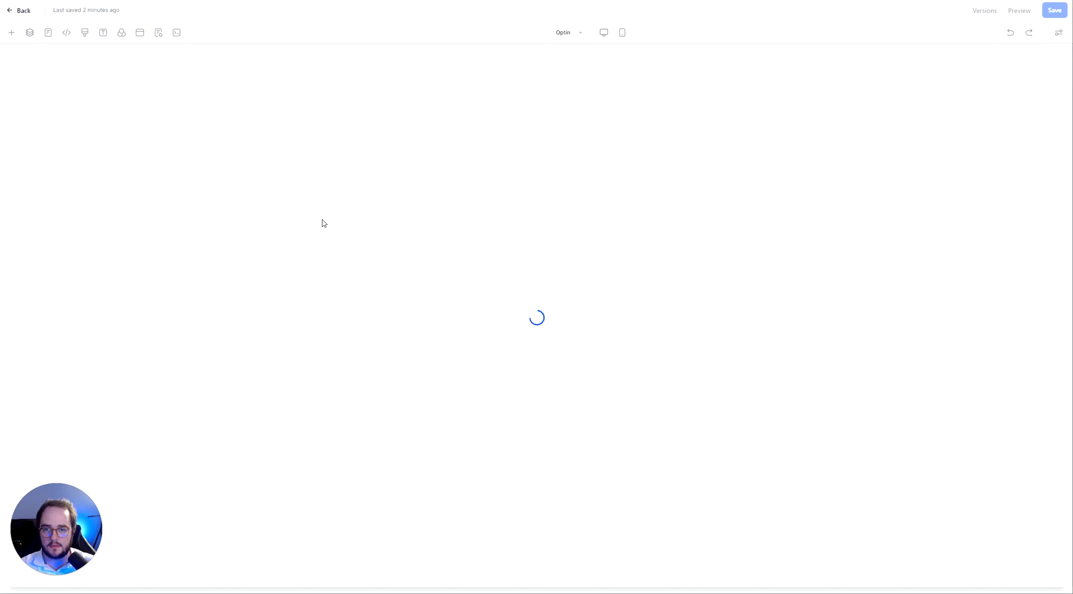
Insert the LEAD MAGNET 2 TUTORIAL form into the popup's empty column and save the page.
{"action": "left_click", "coordinate": [139, 32]}
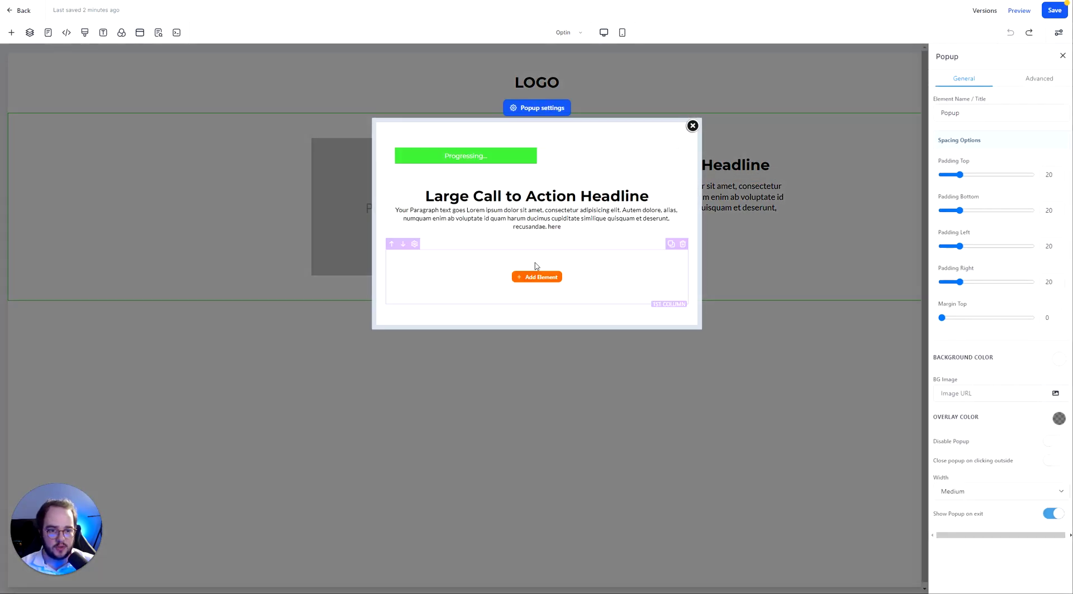
{"action": "left_click", "coordinate": [536, 277]}
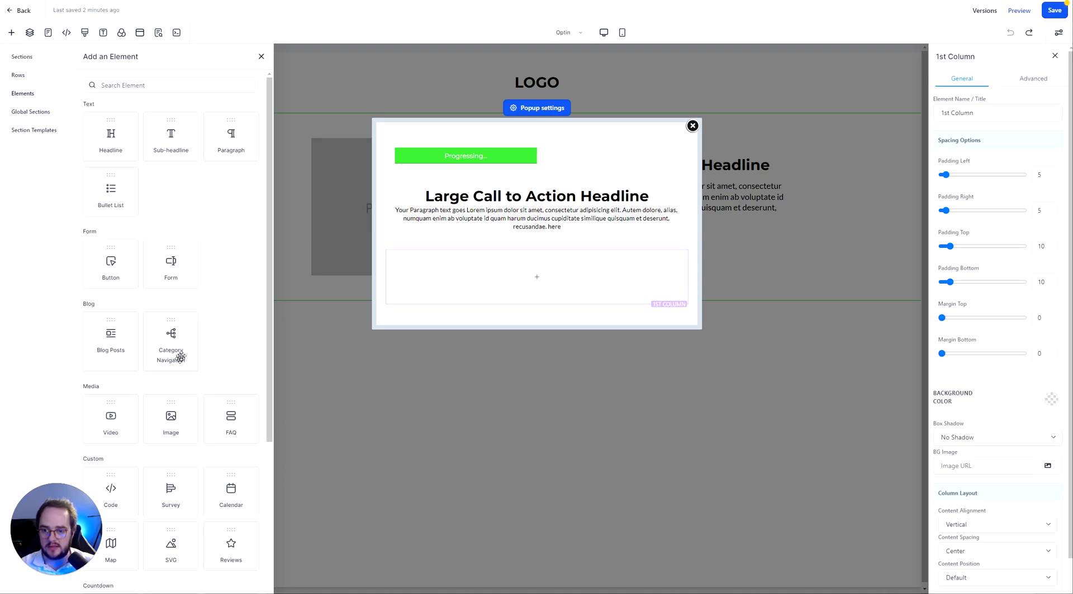
{"action": "left_click_drag", "start_coordinate": [171, 262], "coordinate": [579, 296]}
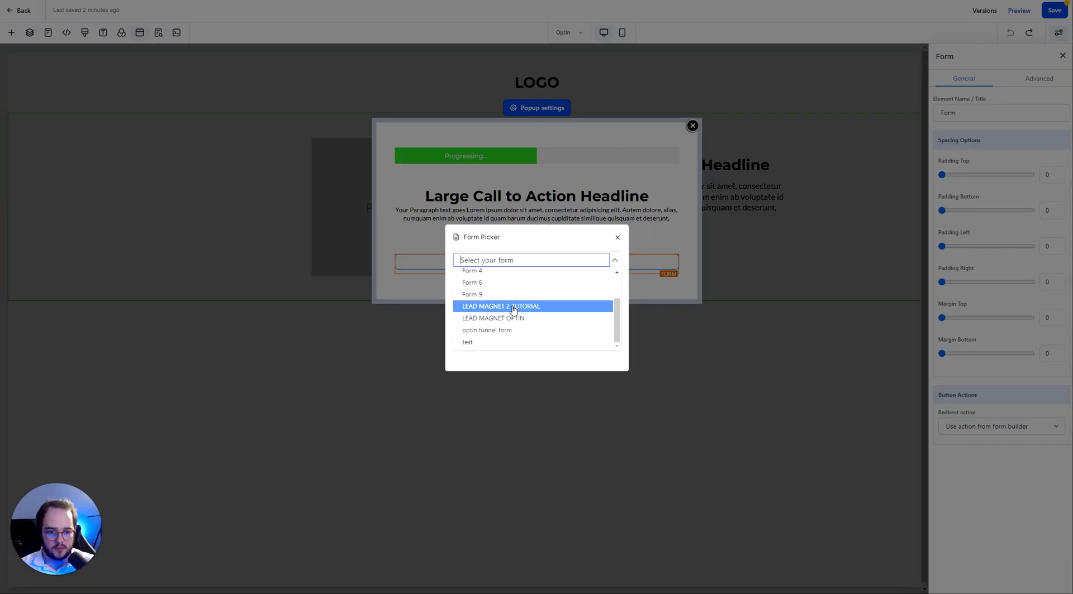
{"action": "left_click", "coordinate": [520, 305]}
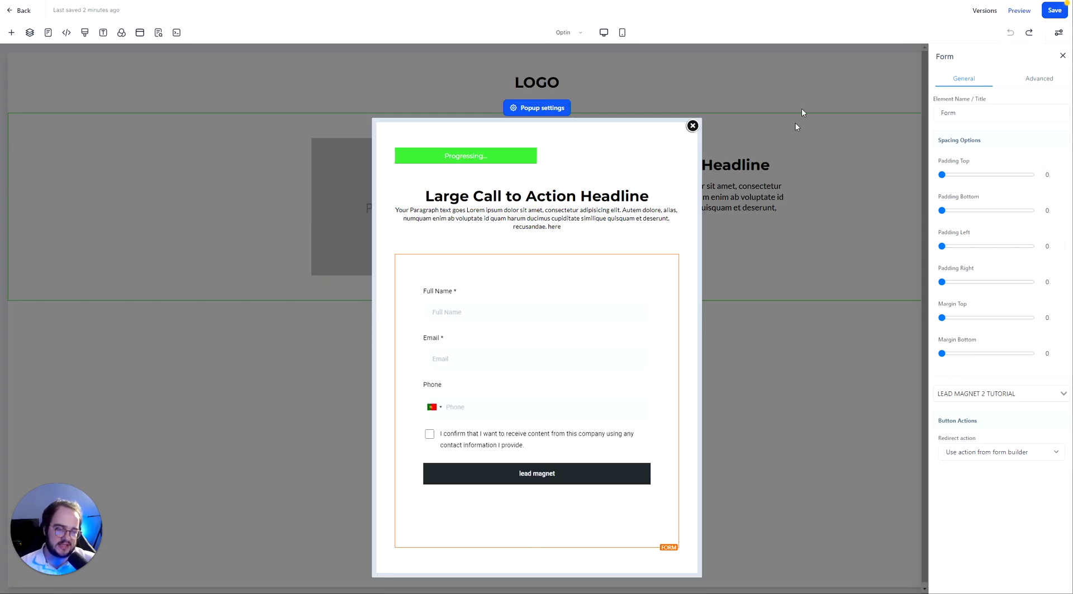
{"action": "left_click", "coordinate": [1054, 10]}
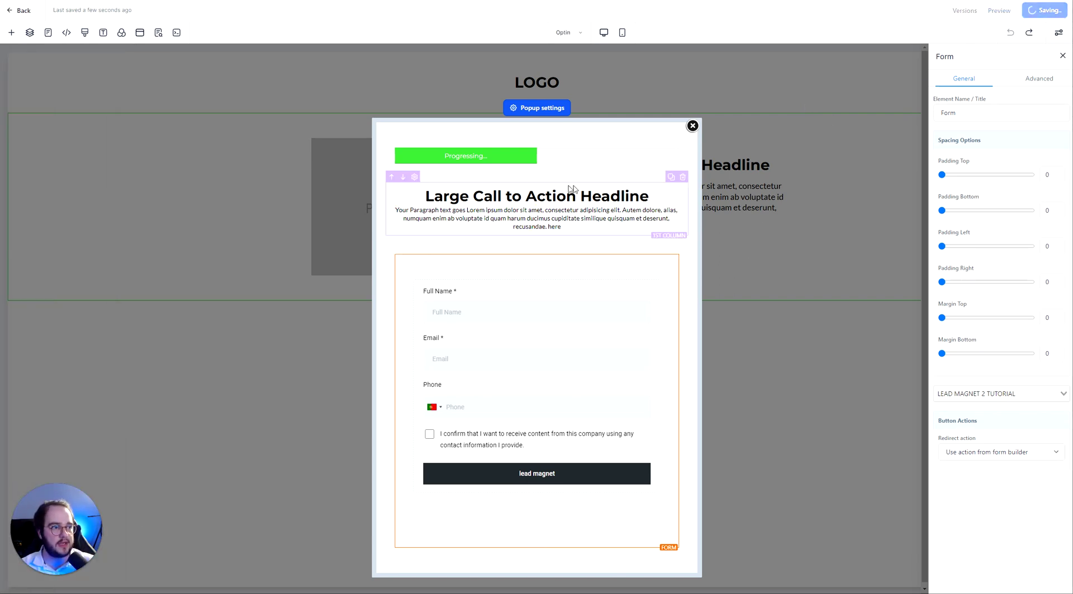
{"action": "left_click", "coordinate": [693, 126]}
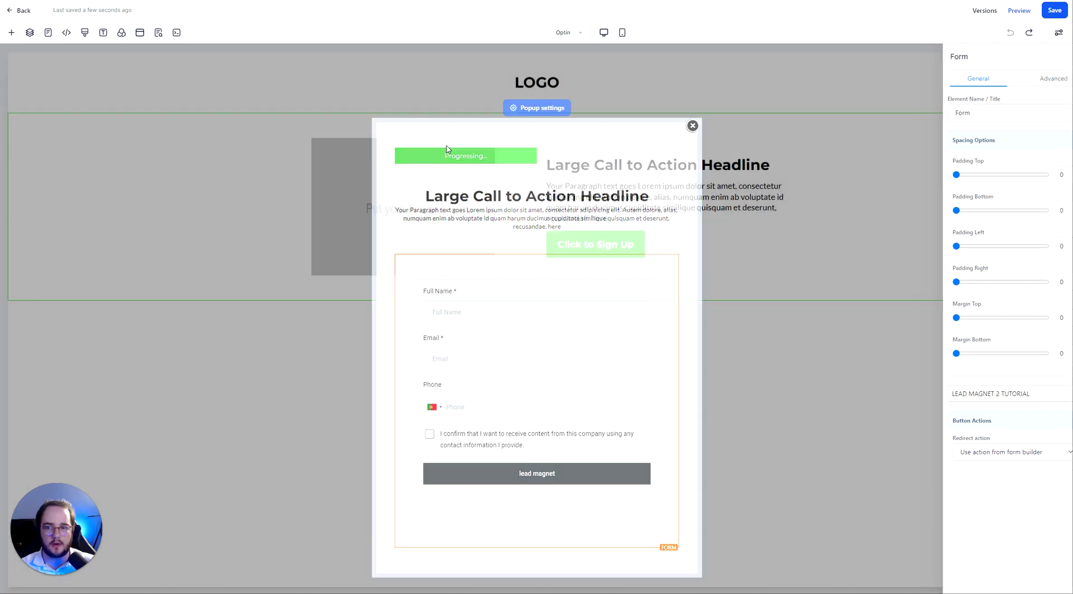
Open the funnel's thank you page for editing and add a one-column row to its empty section.
{"action": "left_click", "coordinate": [20, 10]}
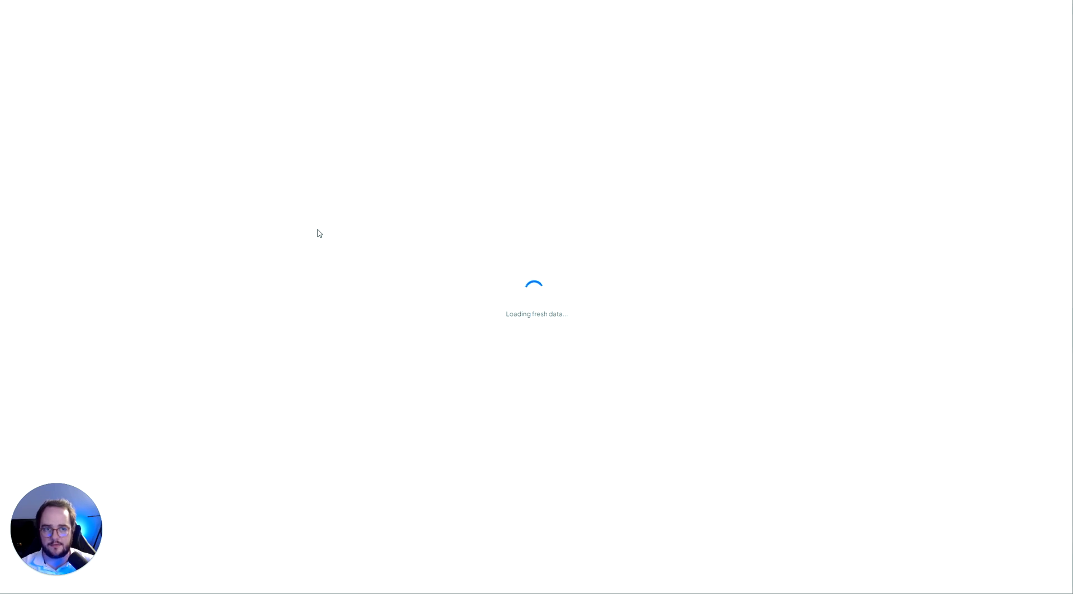
{"action": "left_click", "coordinate": [200, 221]}
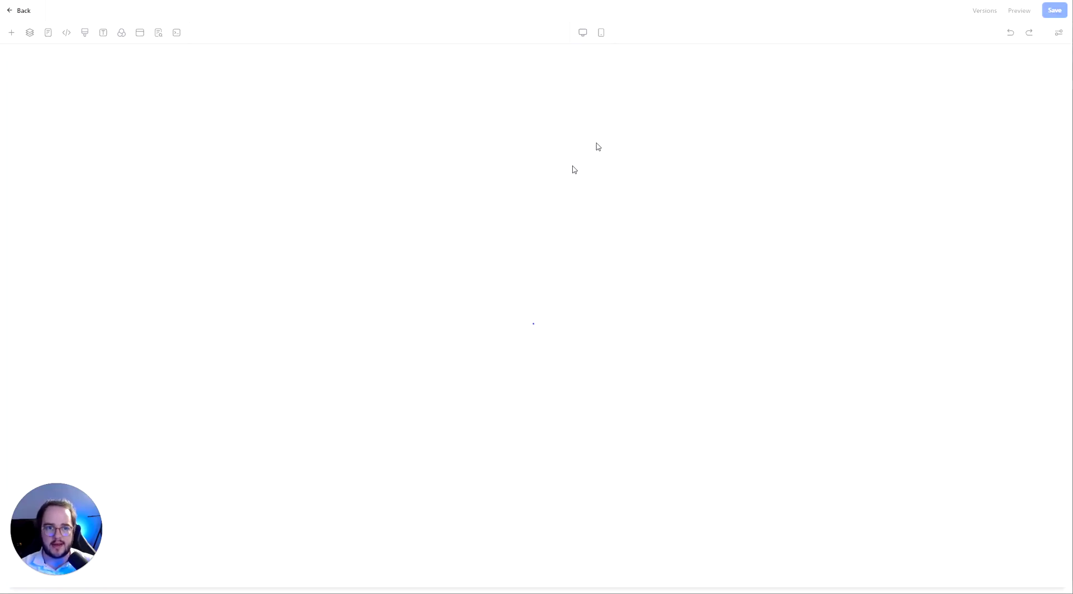
{"action": "left_click", "coordinate": [126, 108]}
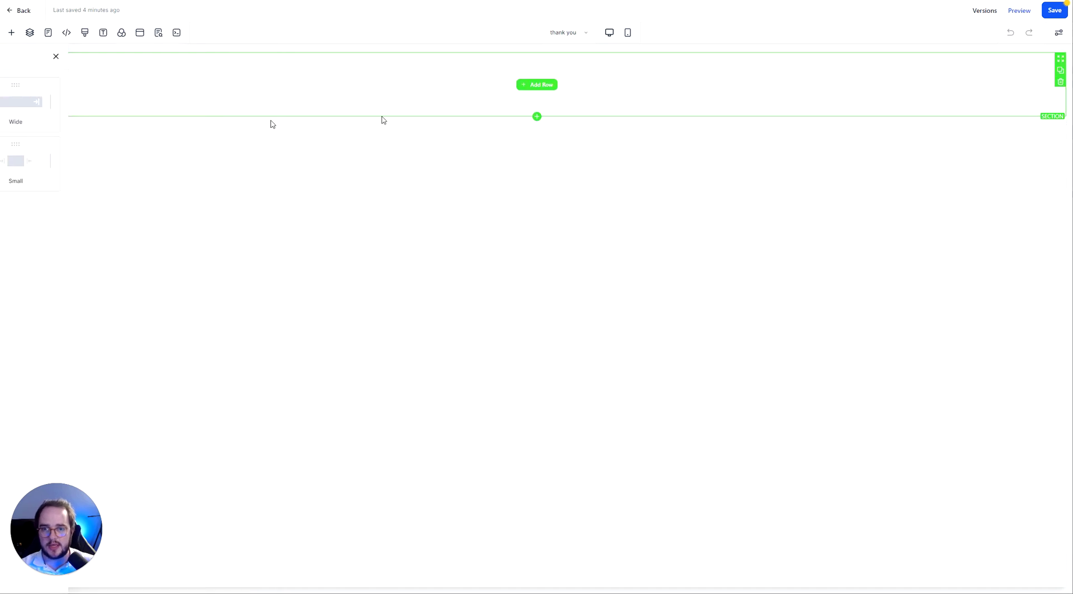
{"action": "left_click", "coordinate": [132, 106]}
{"action": "left_click", "coordinate": [534, 96]}
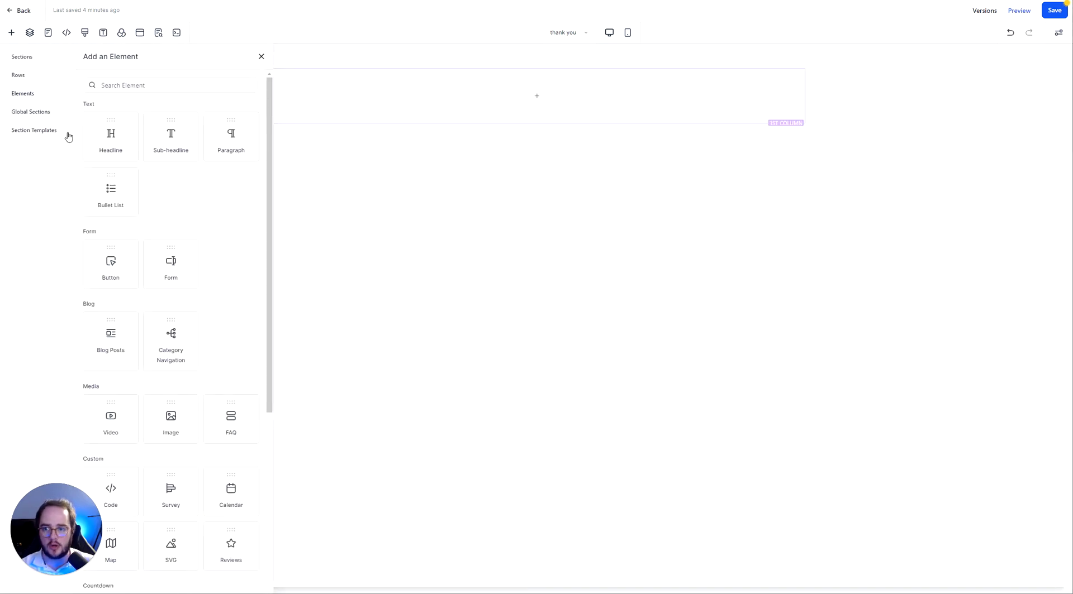
Add a headline reading "thank you" to the column and save the page with its SEO metadata left blank.
{"action": "left_click", "coordinate": [111, 134]}
{"action": "triple_click", "coordinate": [560, 82]}
{"action": "type", "text": "thank "}
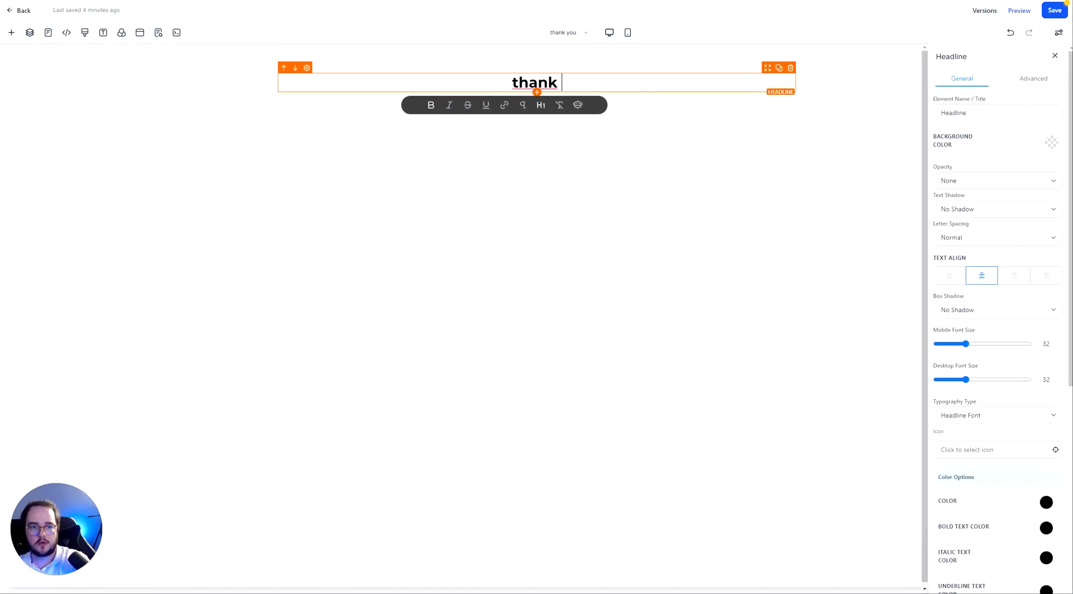
{"action": "type", "text": "you"}
{"action": "left_click", "coordinate": [1054, 10]}
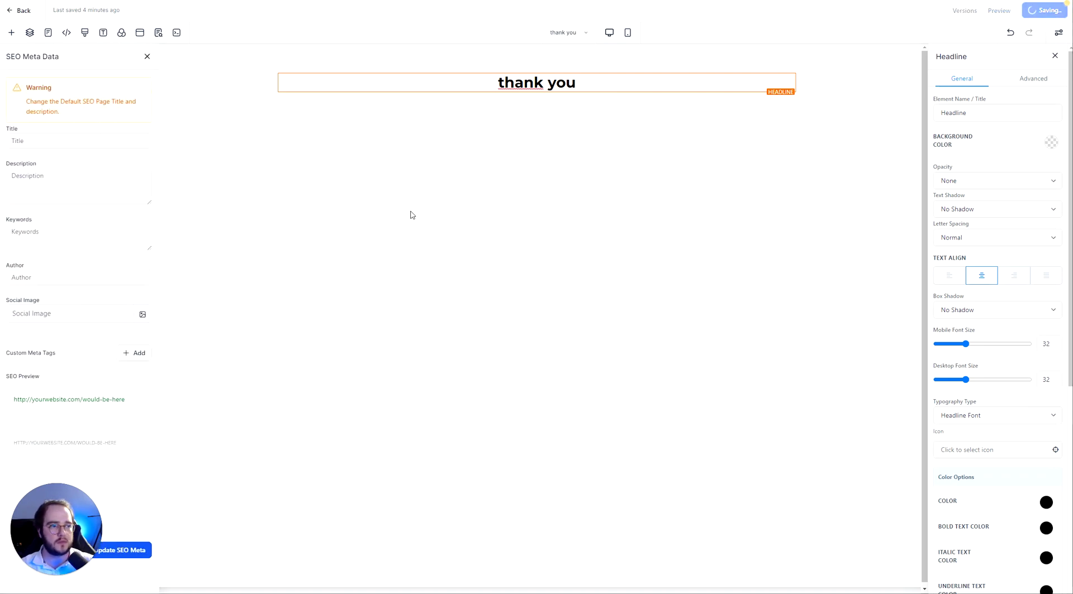
{"action": "left_click", "coordinate": [140, 559]}
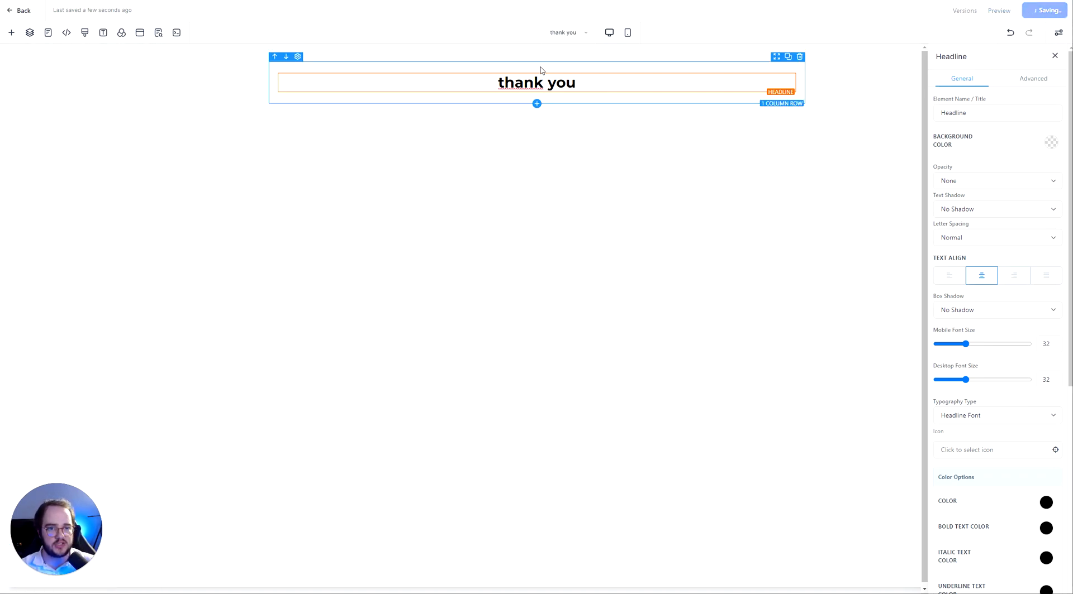
Leave the page editor and create a new automation workflow from scratch.
{"action": "left_click", "coordinate": [24, 10]}
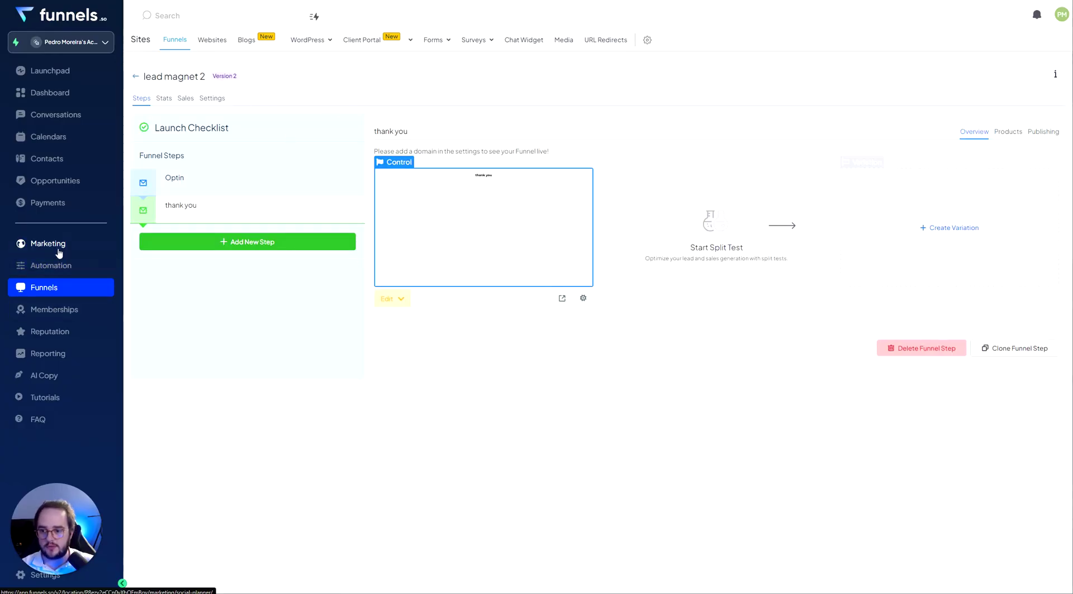
{"action": "left_click", "coordinate": [49, 271]}
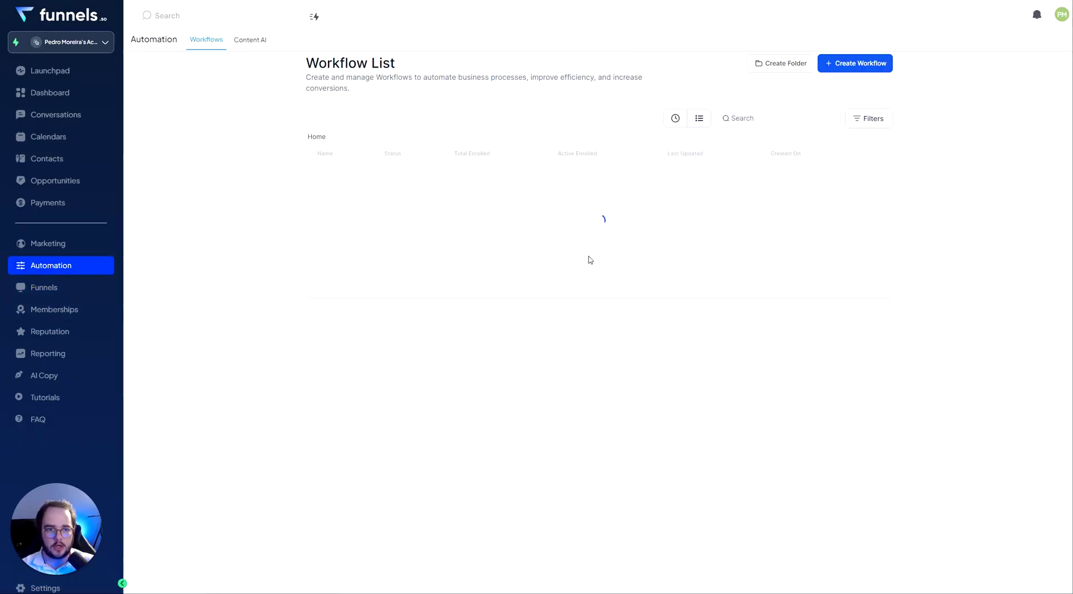
{"action": "left_click", "coordinate": [864, 65]}
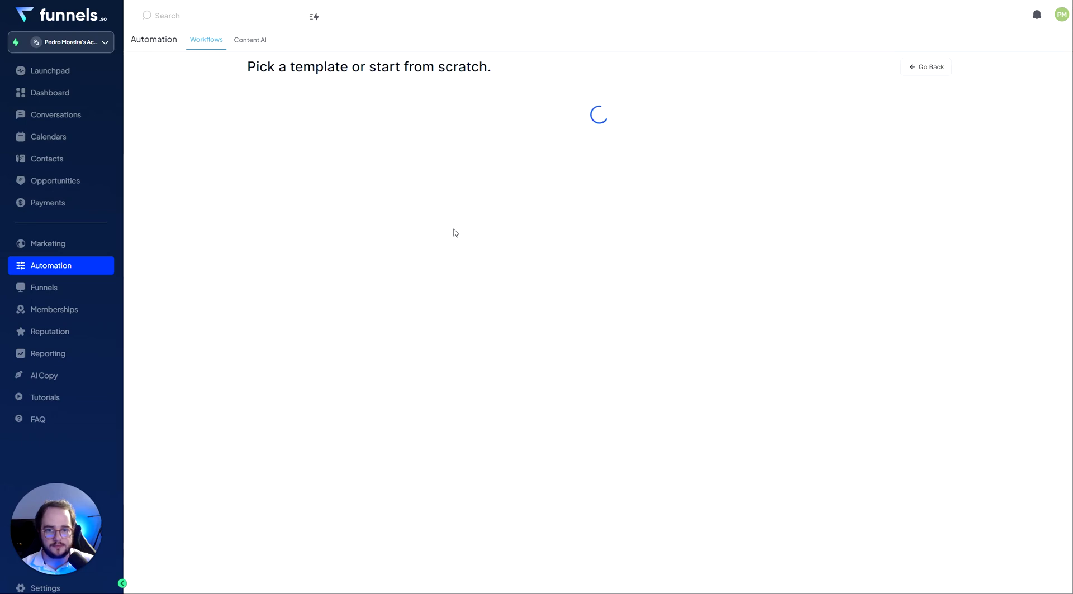
{"action": "left_click", "coordinate": [438, 198]}
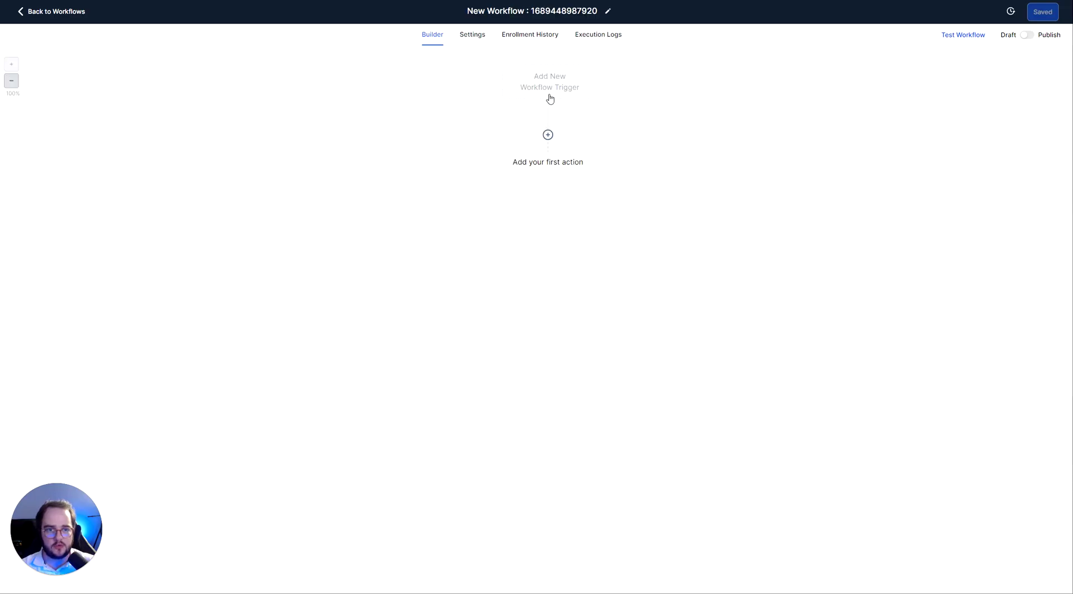
Rename the new workflow to LEAD MAGNET 2 TUTORIAL.
{"action": "left_click", "coordinate": [531, 10]}
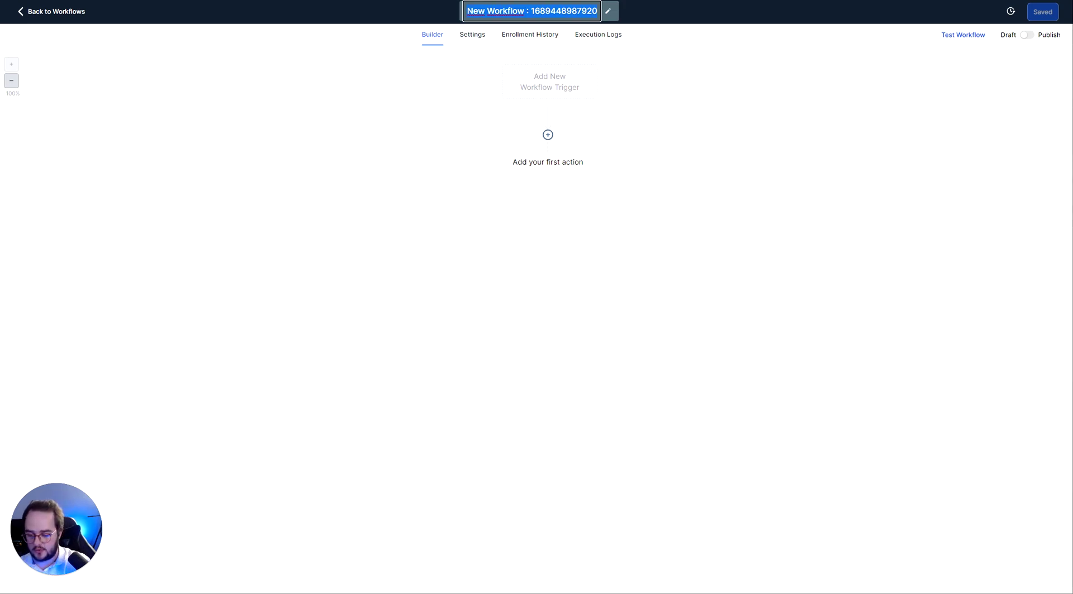
{"action": "type", "text": "LEAD MAGNET 2 TU"}
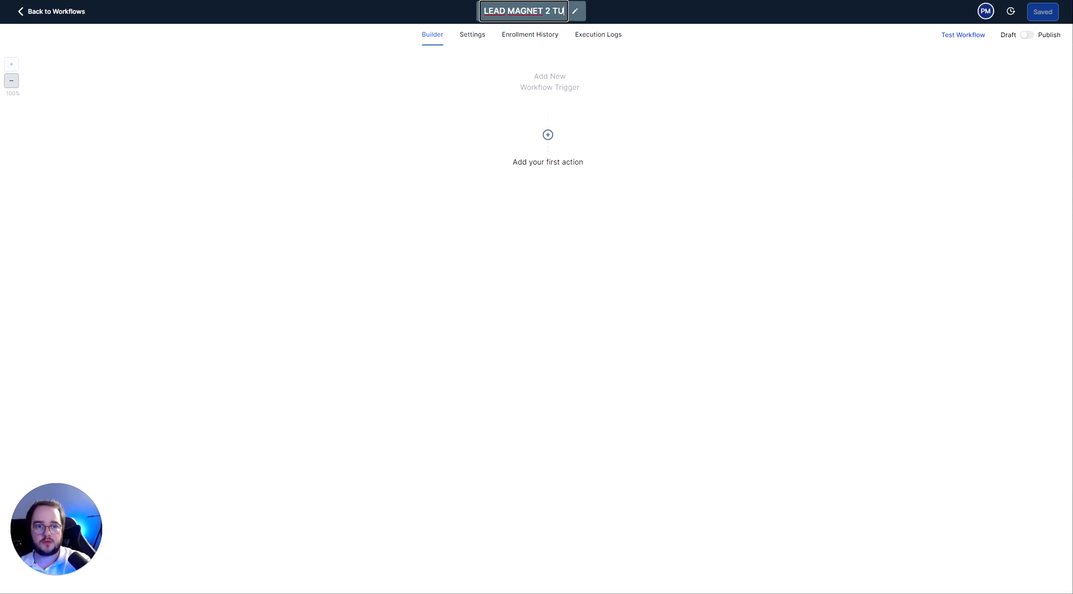
{"action": "type", "text": "TORIAL"}
{"action": "left_click", "coordinate": [622, 152]}
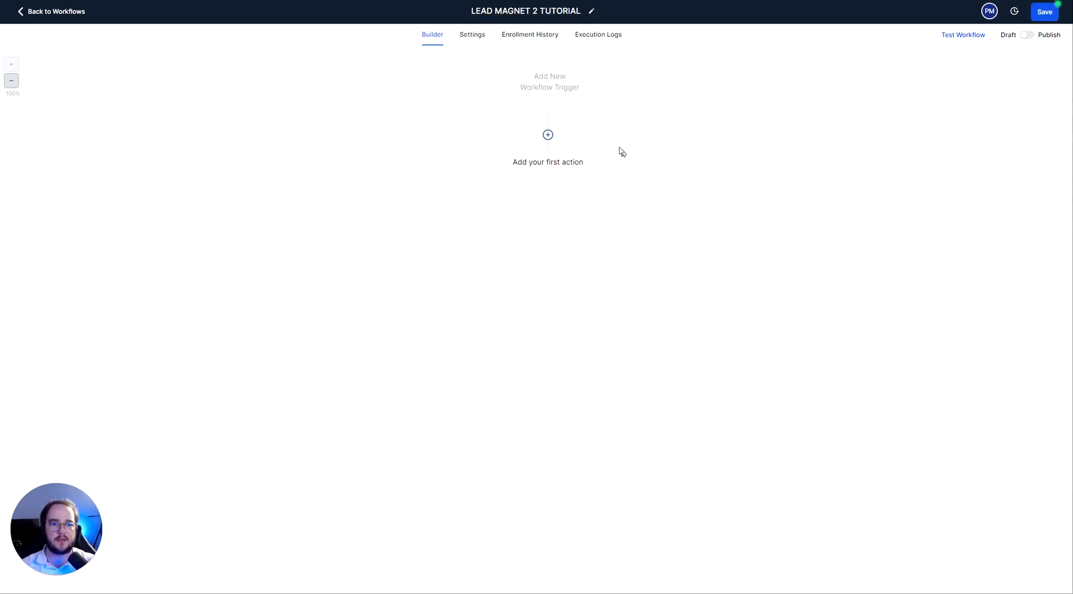
Add a Form Submitted workflow trigger with a filter where the form is LEAD MAGNET 2 TUTORIAL.
{"action": "left_click", "coordinate": [539, 84]}
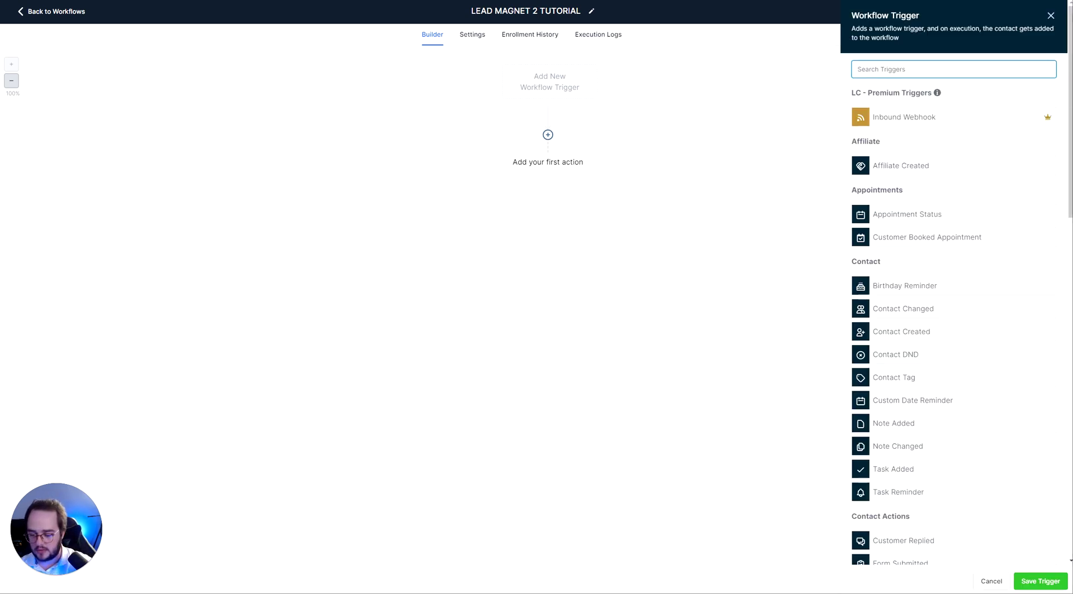
{"action": "type", "text": "SUBM"}
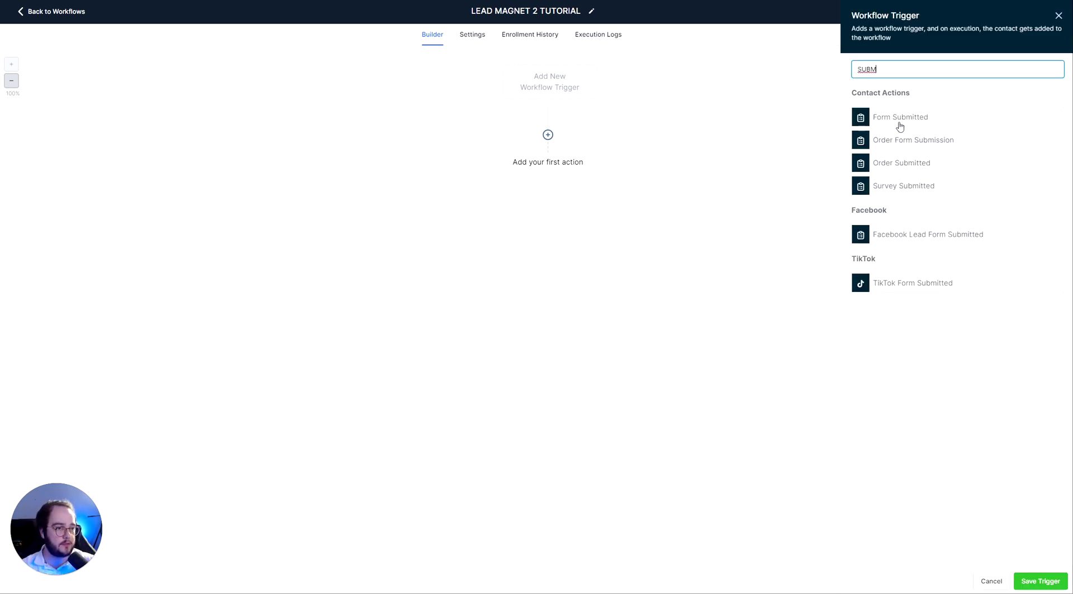
{"action": "left_click", "coordinate": [891, 119]}
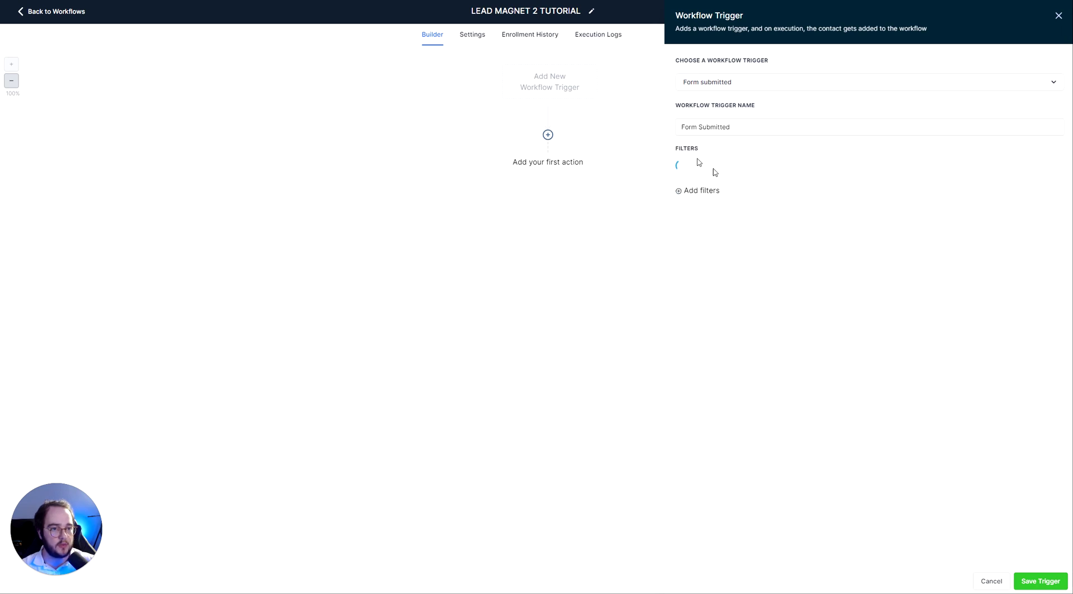
{"action": "left_click", "coordinate": [702, 170]}
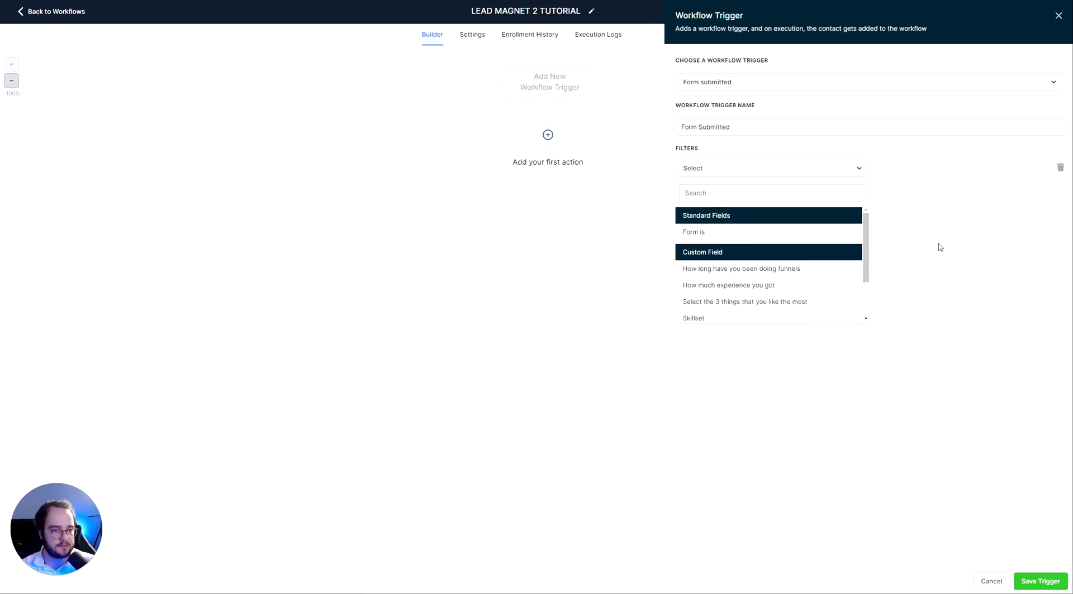
{"action": "left_click", "coordinate": [803, 169]}
{"action": "left_click", "coordinate": [695, 233]}
{"action": "left_click", "coordinate": [937, 169]}
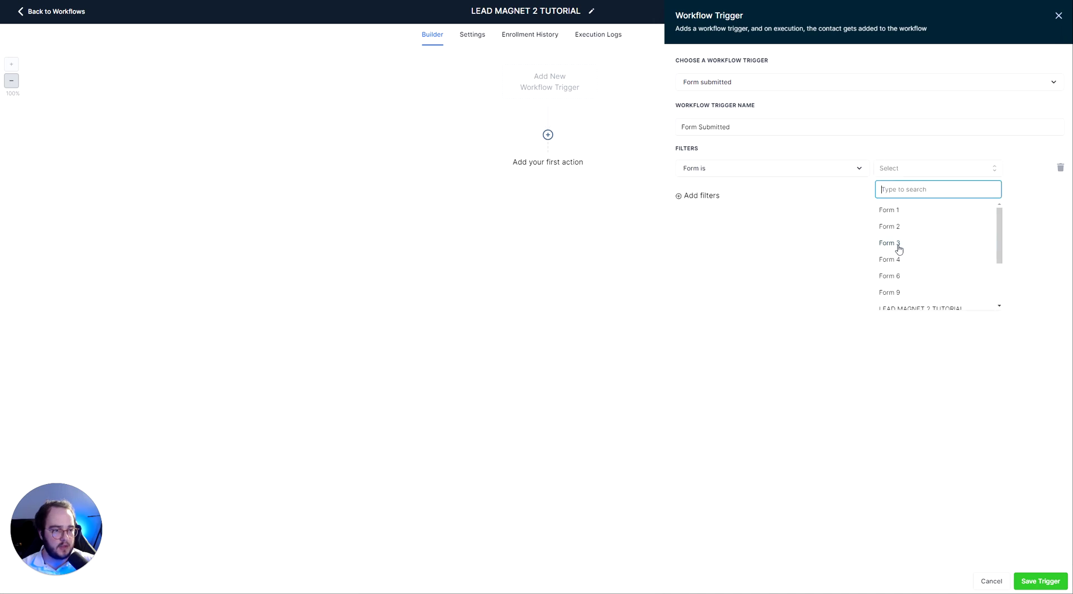
{"action": "scroll", "coordinate": [921, 263], "scroll_direction": "down", "scroll_amount": 4}
{"action": "left_click", "coordinate": [938, 235]}
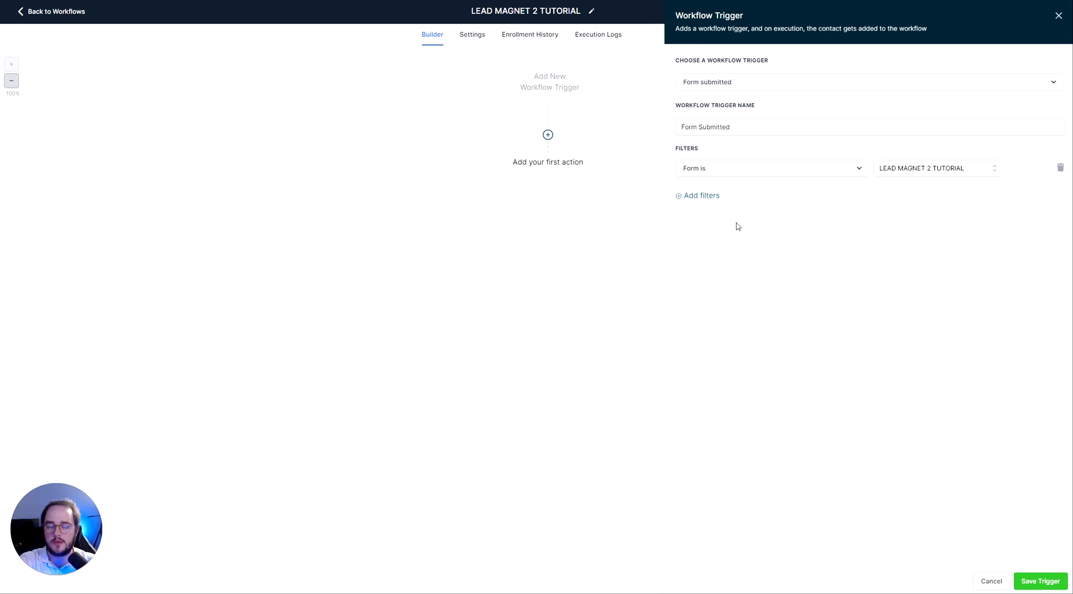
{"action": "left_click", "coordinate": [704, 196]}
{"action": "left_click", "coordinate": [712, 197]}
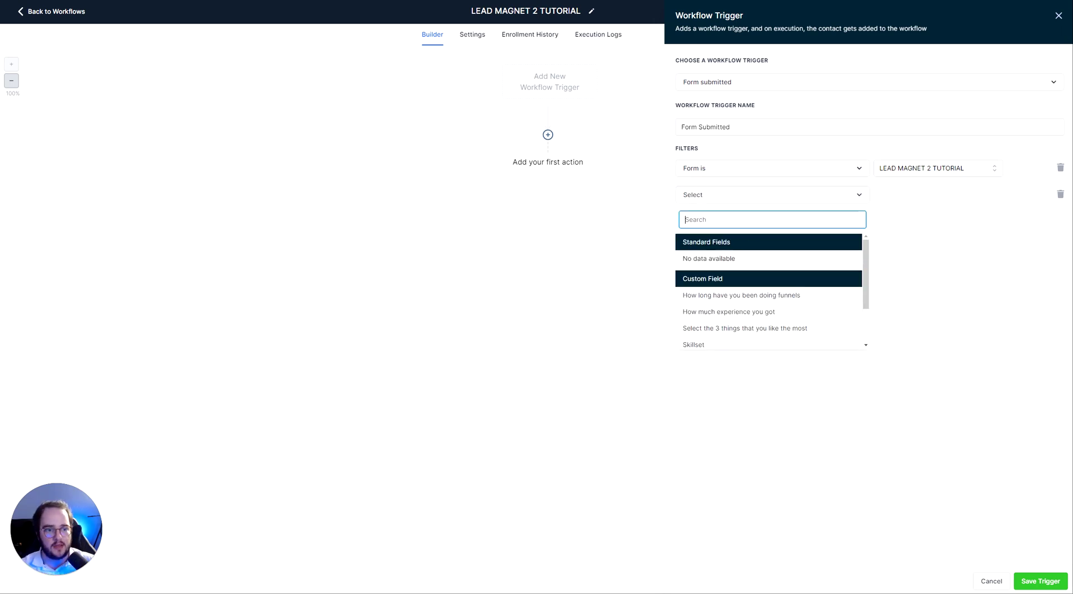
{"action": "left_click", "coordinate": [689, 243]}
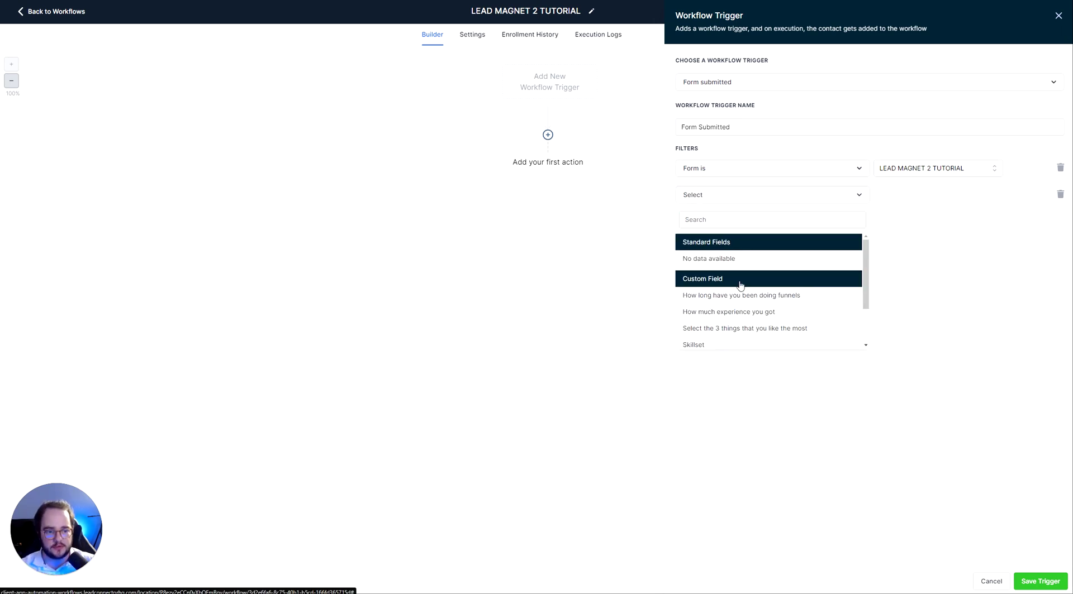
{"action": "left_click", "coordinate": [920, 252]}
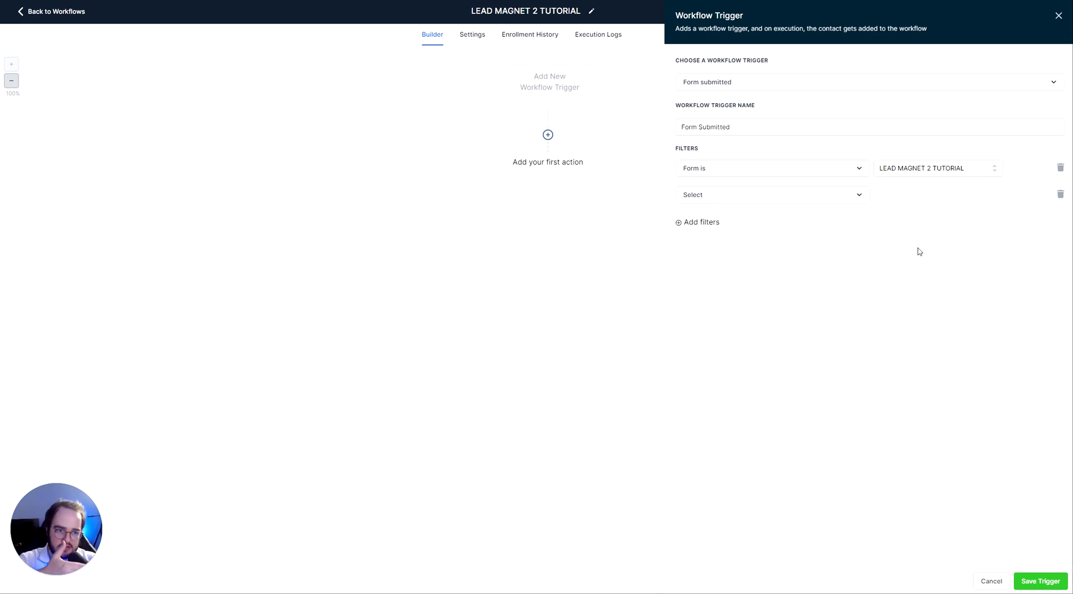
{"action": "left_click", "coordinate": [1059, 195]}
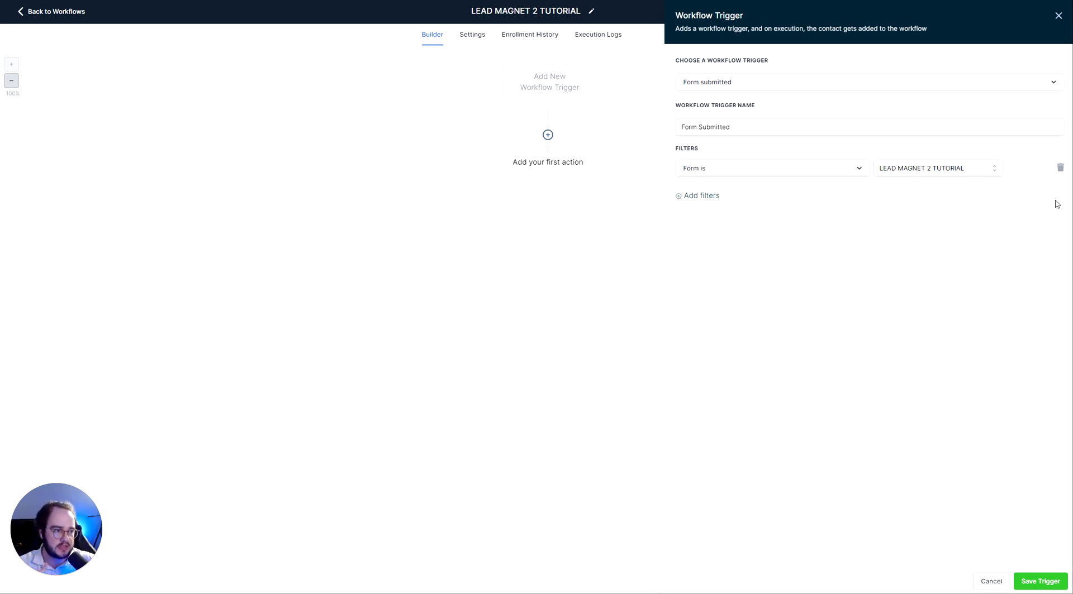
Save the trigger and add a Wait action with a time delay as the workflow's first action.
{"action": "left_click", "coordinate": [1040, 583]}
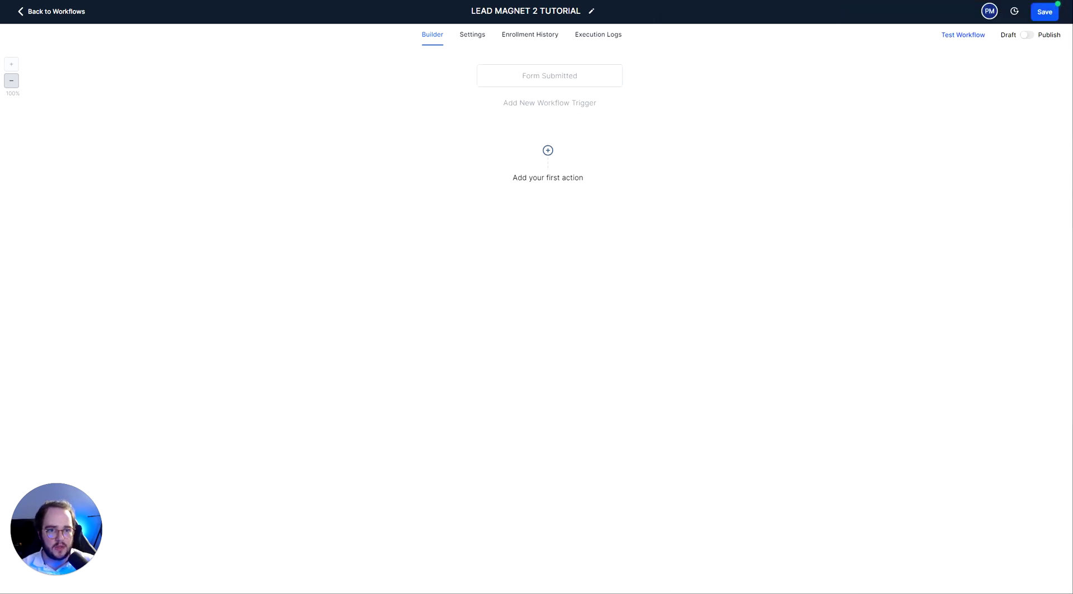
{"action": "left_click", "coordinate": [548, 150]}
{"action": "type", "text": "wait"}
{"action": "left_click", "coordinate": [862, 99]}
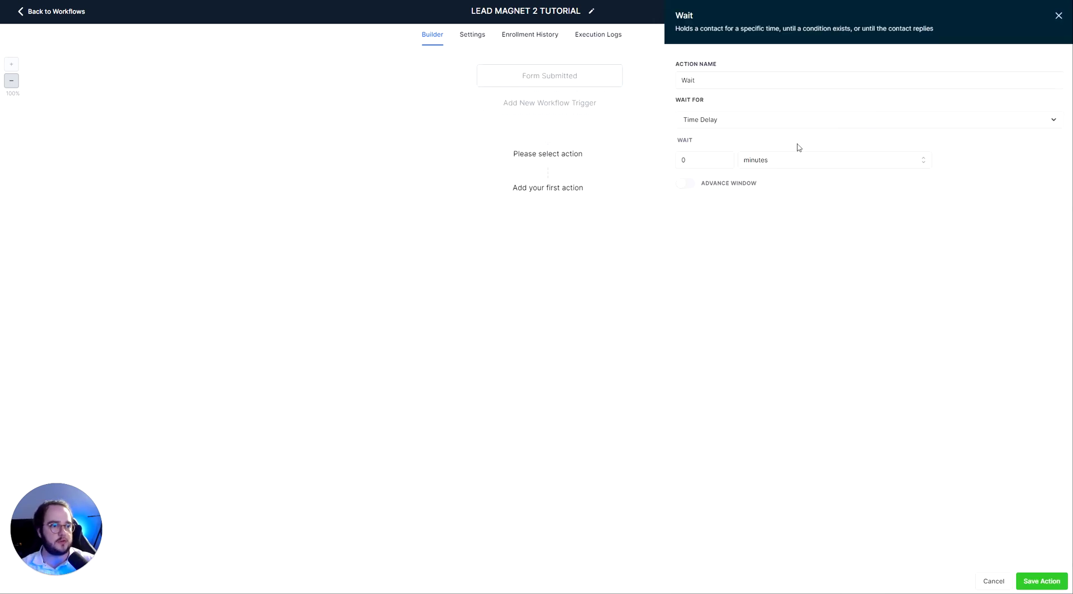
{"action": "left_click", "coordinate": [683, 161]}
{"action": "left_click", "coordinate": [1043, 581]}
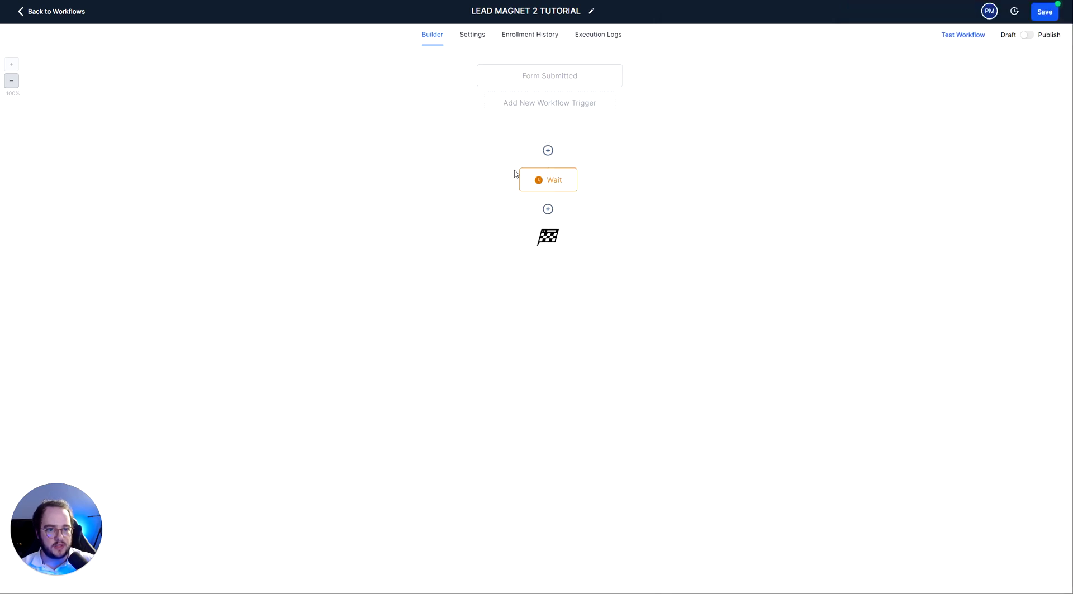
Add an Add Contact Tag action after the wait that applies the new tag leadmagnet2, and save it.
{"action": "left_click", "coordinate": [545, 213]}
{"action": "type", "text": "tag"}
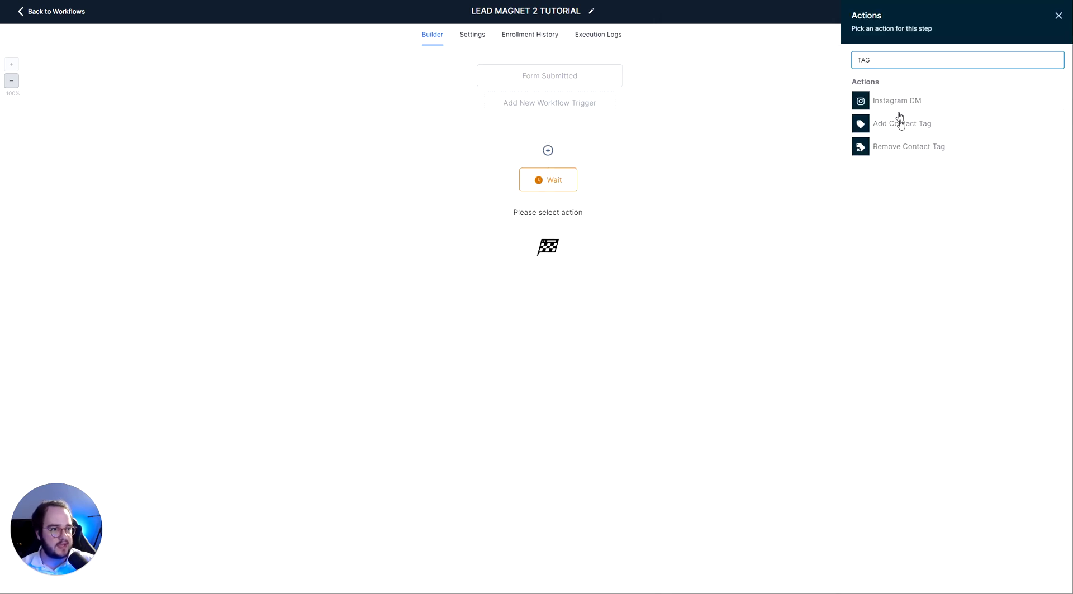
{"action": "left_click", "coordinate": [900, 120]}
{"action": "left_click", "coordinate": [892, 119]}
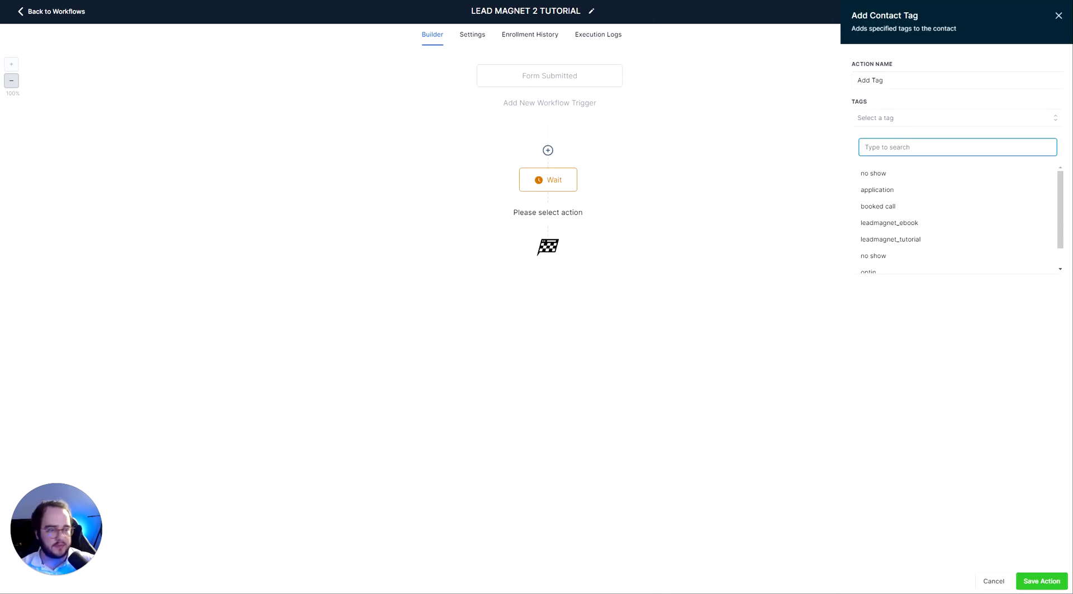
{"action": "type", "text": "LEADMAGNET2"}
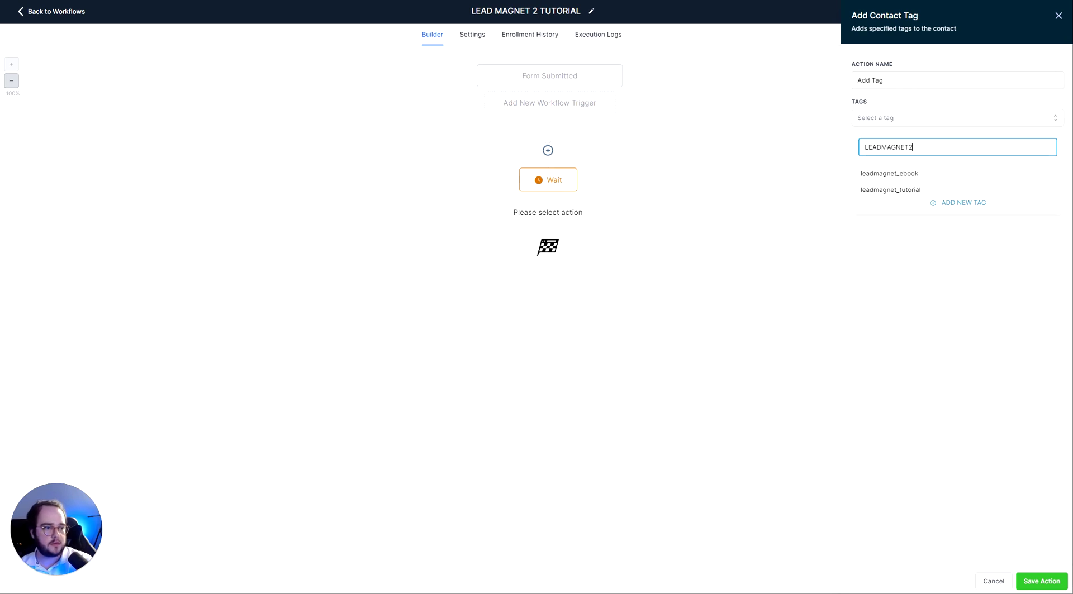
{"action": "left_click", "coordinate": [965, 169]}
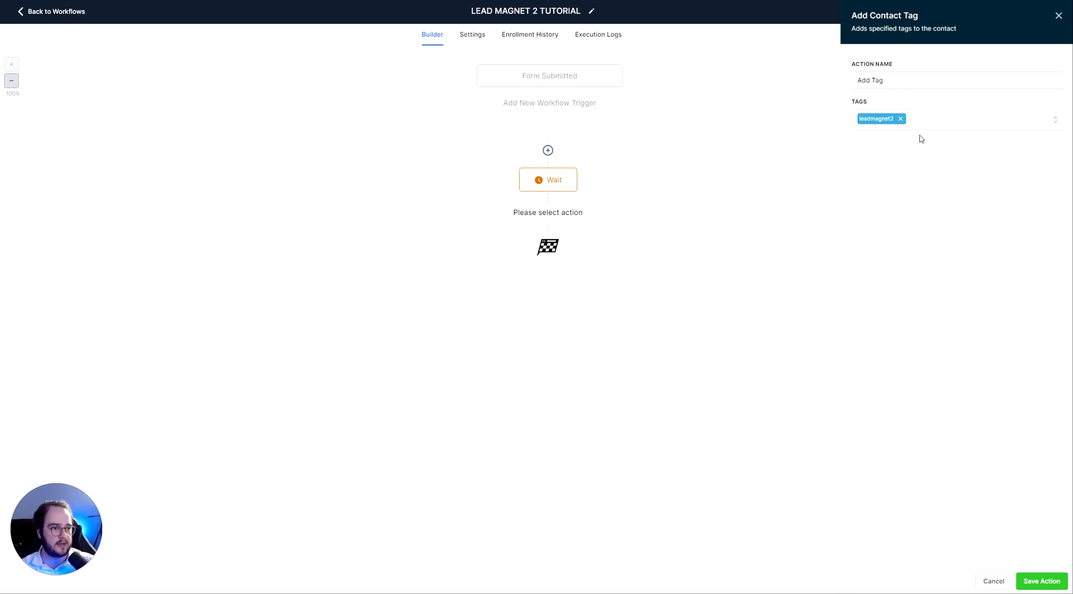
{"action": "left_click", "coordinate": [1041, 581]}
Add a Send Email action after the Add Tag action.
{"action": "left_click", "coordinate": [548, 271]}
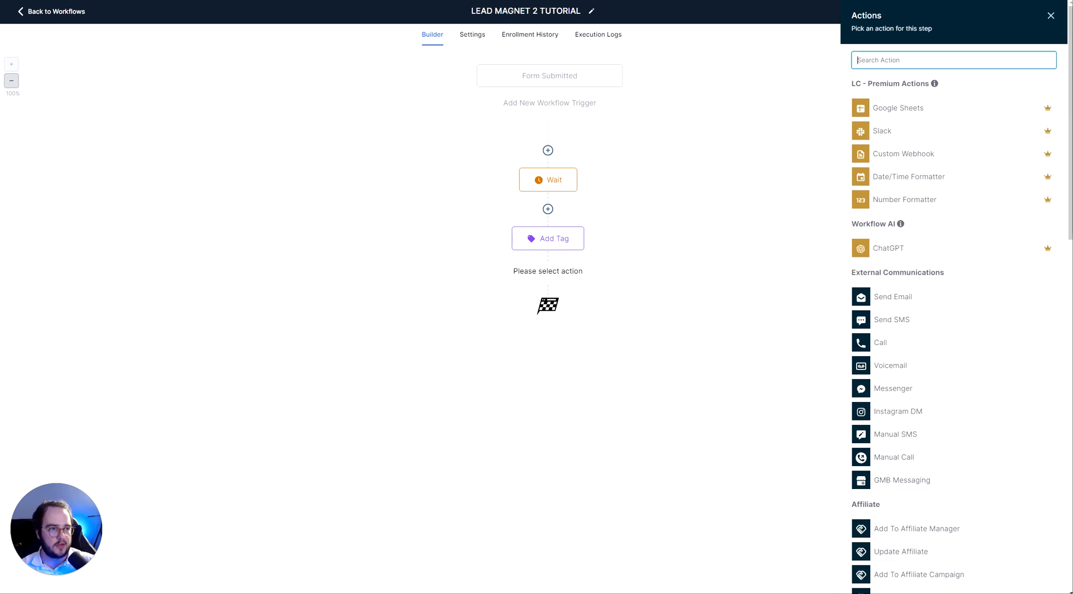
{"action": "type", "text": "UPDATE"}
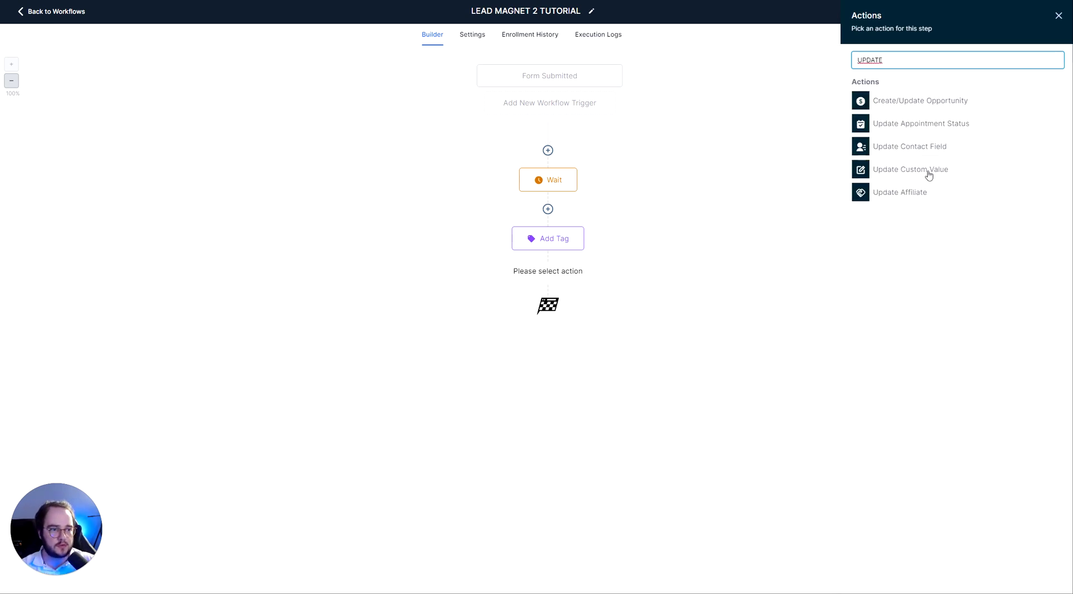
{"action": "key", "text": "ctrl+a"}
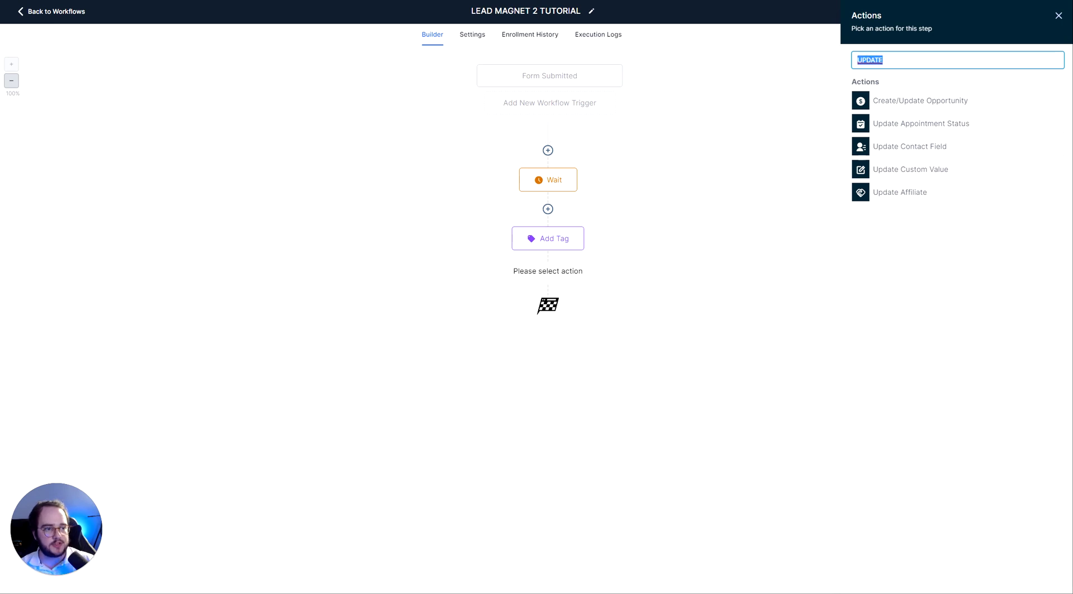
{"action": "key", "text": "BackSpace"}
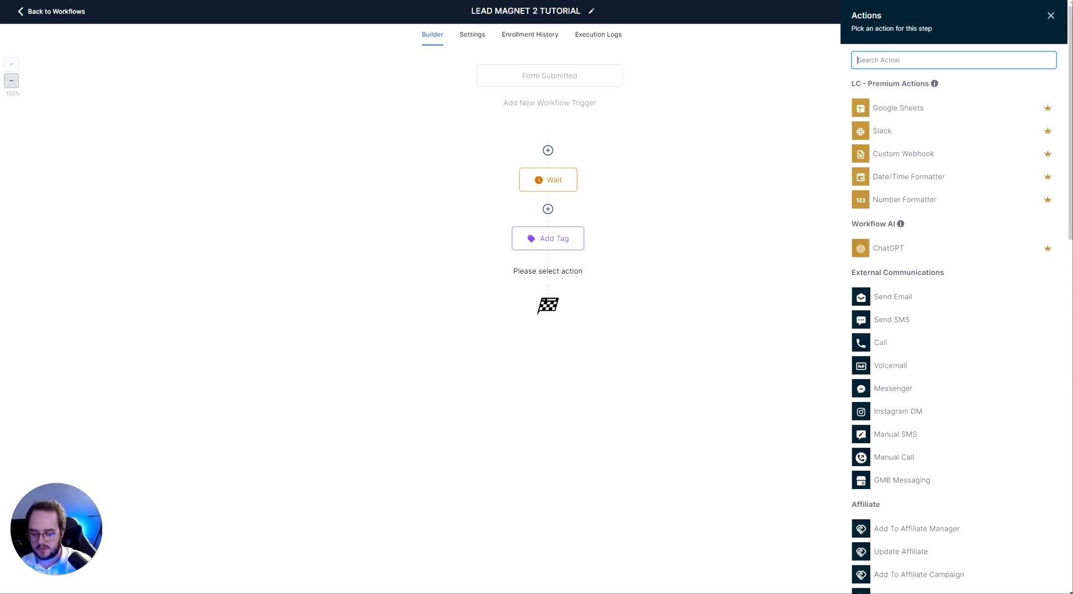
{"action": "type", "text": "email"}
{"action": "left_click", "coordinate": [927, 100]}
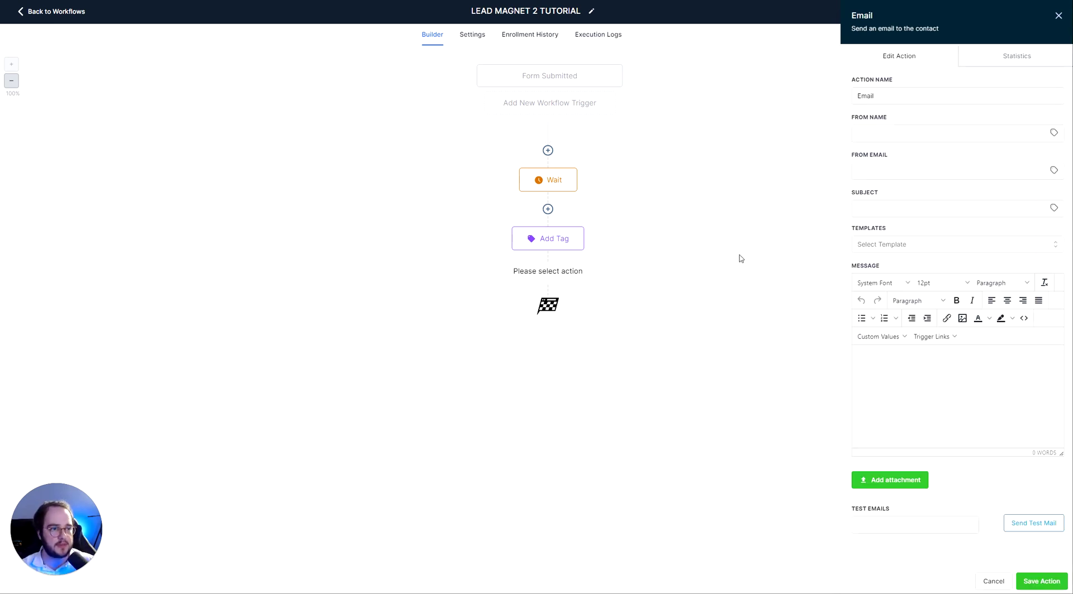
Set the email action's From Email to the account's email custom value, {{location.email}}.
{"action": "left_click_drag", "start_coordinate": [909, 120], "coordinate": [851, 118]}
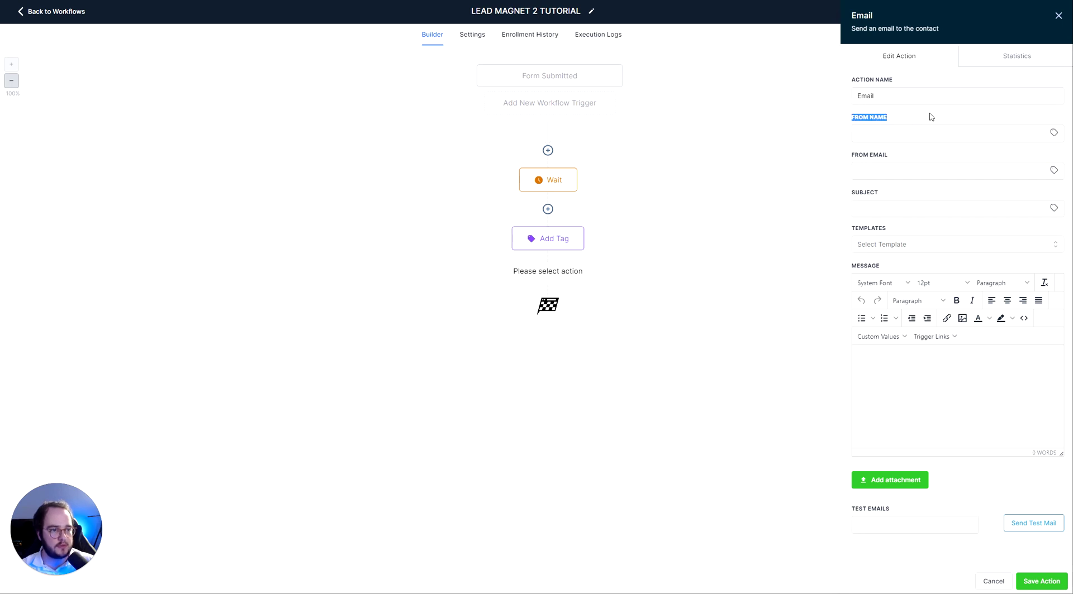
{"action": "left_click_drag", "start_coordinate": [895, 165], "coordinate": [845, 157]}
{"action": "left_click", "coordinate": [1054, 170]}
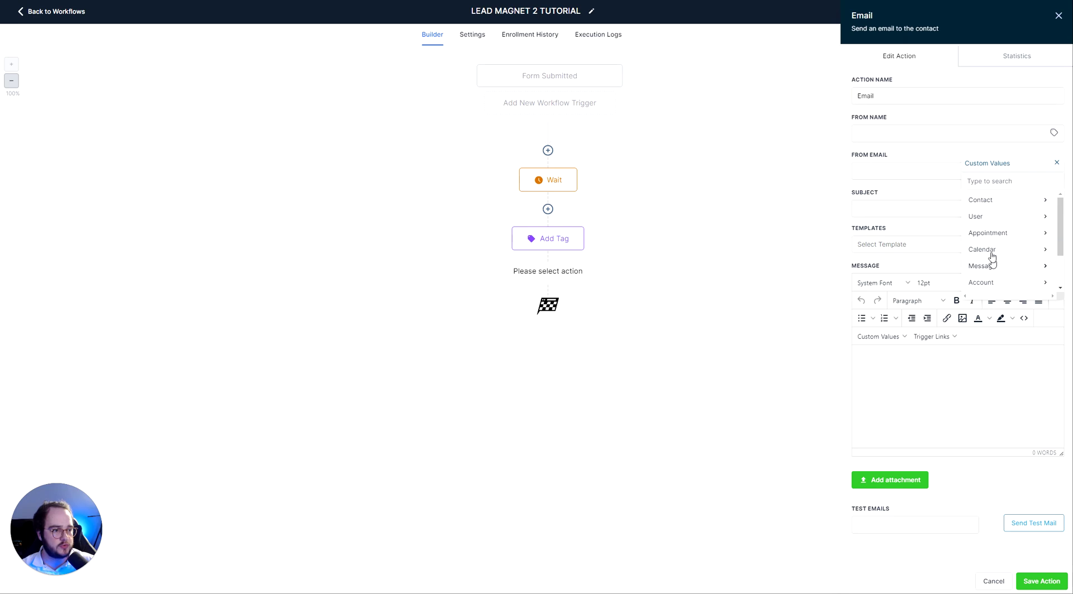
{"action": "scroll", "coordinate": [994, 257], "scroll_direction": "down", "scroll_amount": 3}
{"action": "left_click", "coordinate": [990, 233]}
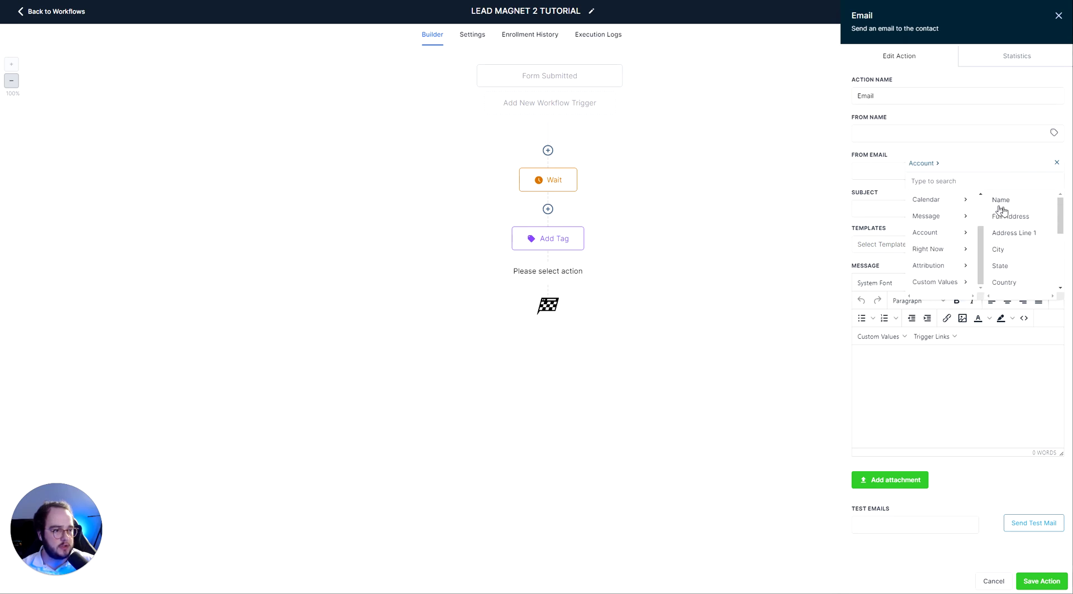
{"action": "scroll", "coordinate": [1015, 273], "scroll_direction": "down", "scroll_amount": 2}
{"action": "scroll", "coordinate": [1018, 274], "scroll_direction": "up", "scroll_amount": 2}
{"action": "scroll", "coordinate": [1022, 252], "scroll_direction": "down", "scroll_amount": 2}
{"action": "scroll", "coordinate": [1021, 252], "scroll_direction": "down", "scroll_amount": 1}
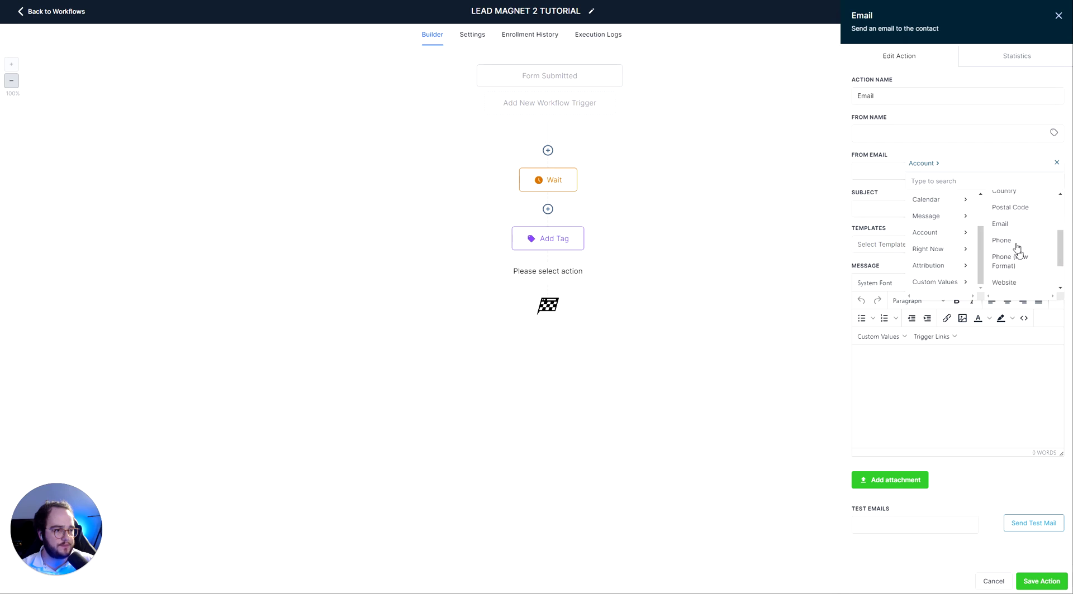
{"action": "left_click", "coordinate": [1019, 252]}
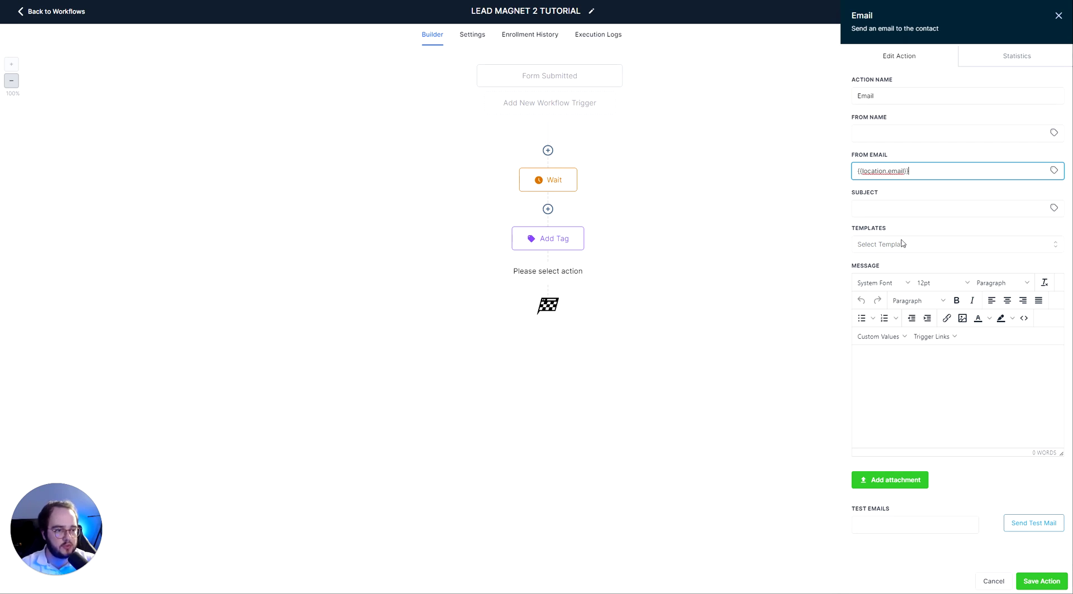
{"action": "left_click", "coordinate": [892, 380]}
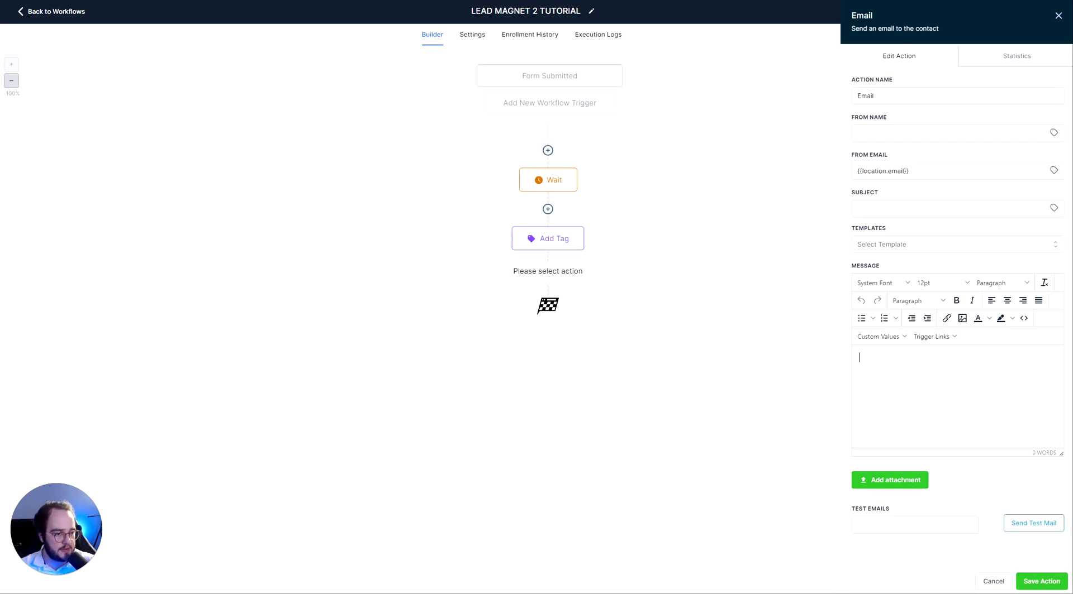
{"action": "left_click", "coordinate": [883, 336]}
{"action": "mouse_move", "coordinate": [873, 361]}
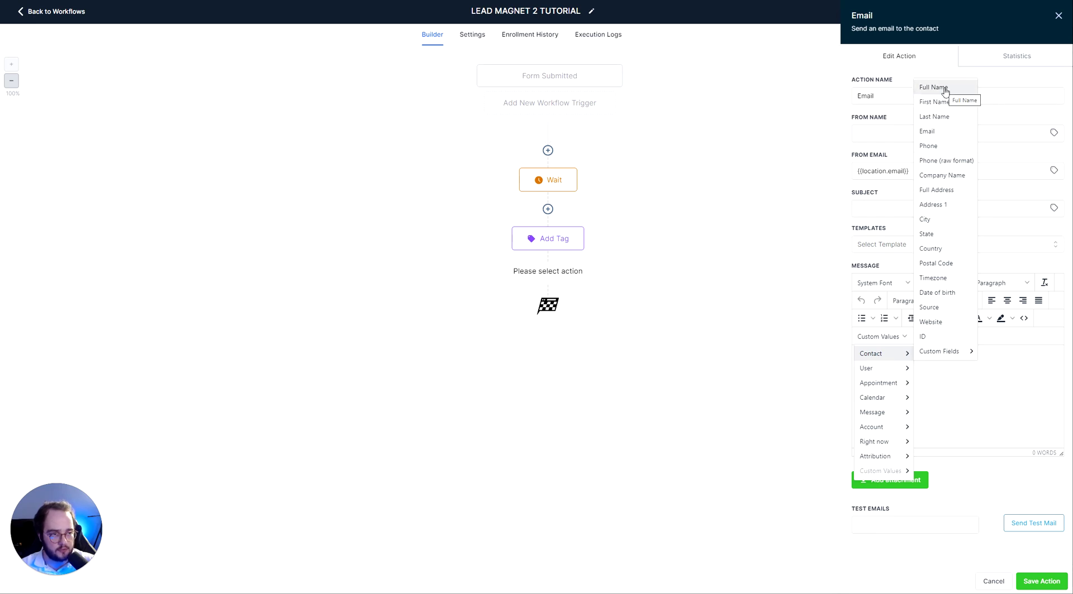
{"action": "left_click", "coordinate": [1000, 420]}
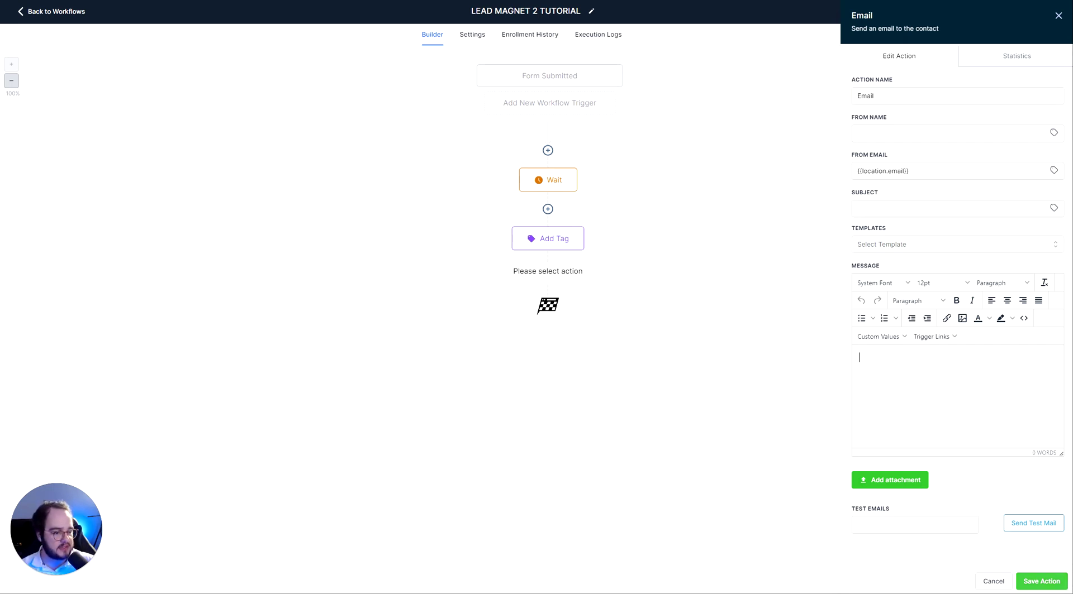
Try to save the email action, and set its subject to the contact's full name custom value, {{contact.name}}.
{"action": "left_click", "coordinate": [1041, 582]}
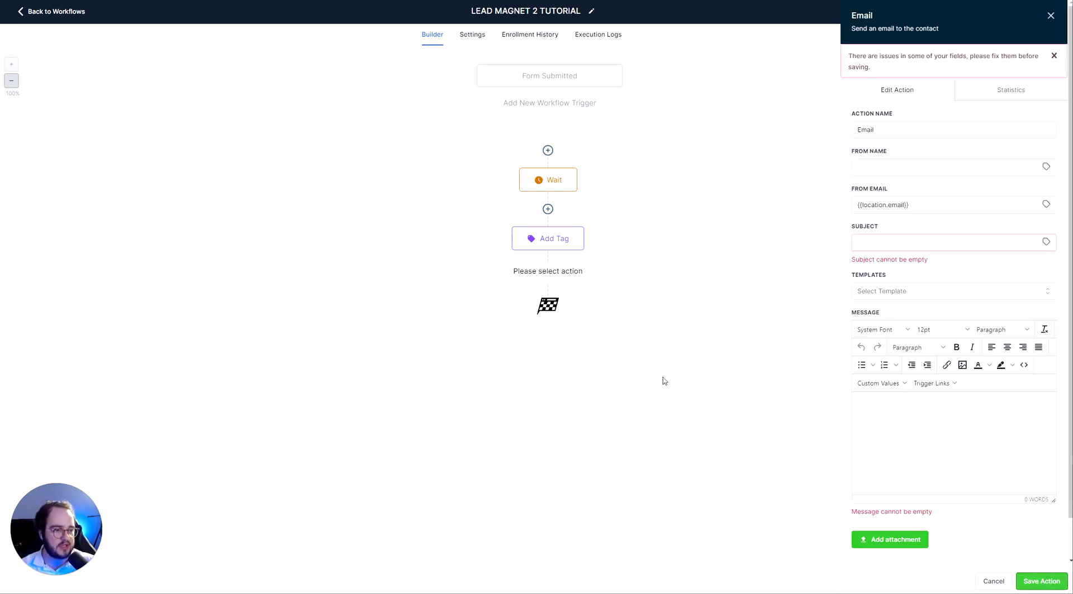
{"action": "left_click", "coordinate": [1046, 242]}
{"action": "left_click", "coordinate": [1004, 274]}
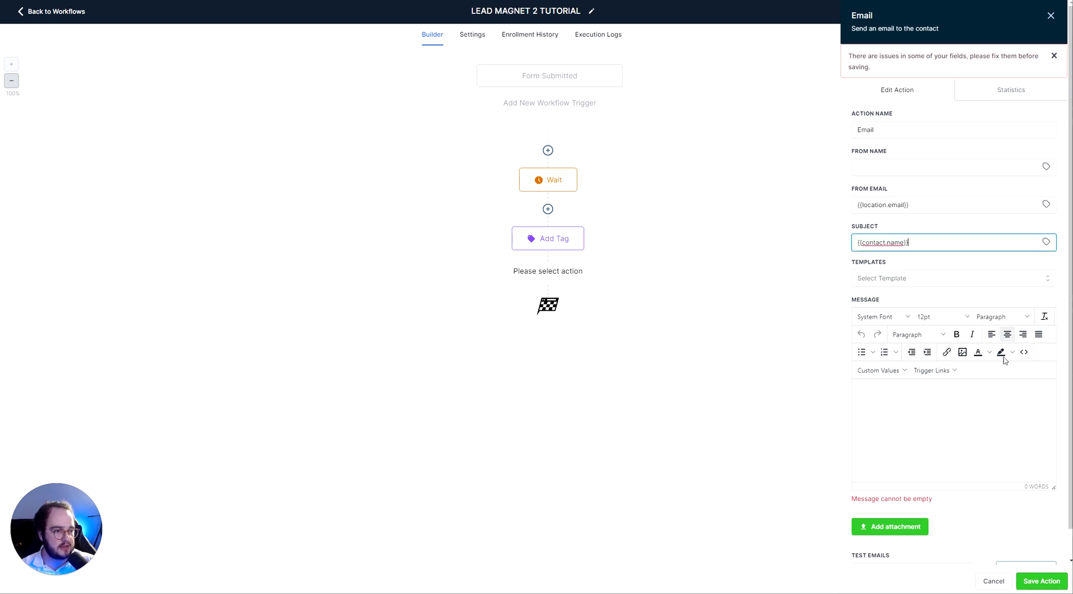
Write "test" as the email action's message and save the action.
{"action": "left_click", "coordinate": [1004, 447]}
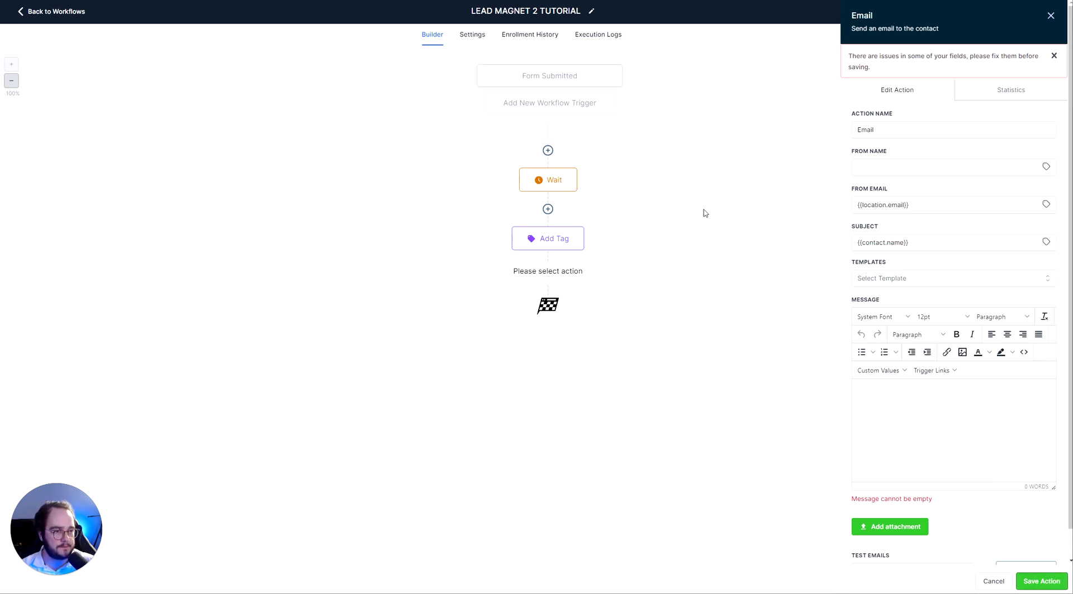
{"action": "left_click", "coordinate": [904, 439]}
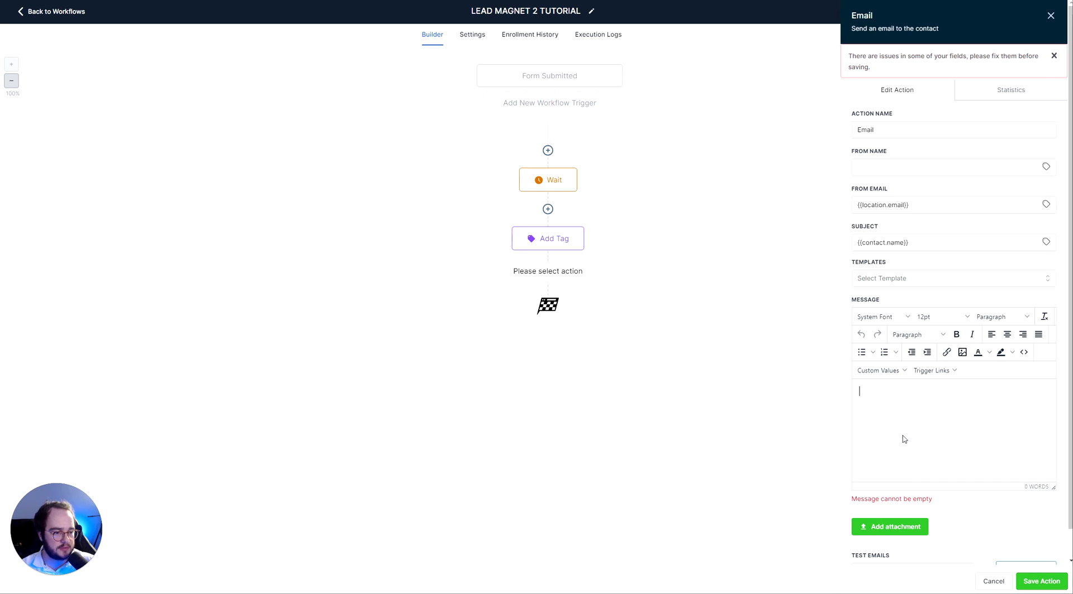
{"action": "type", "text": "test"}
{"action": "left_click", "coordinate": [1041, 581]}
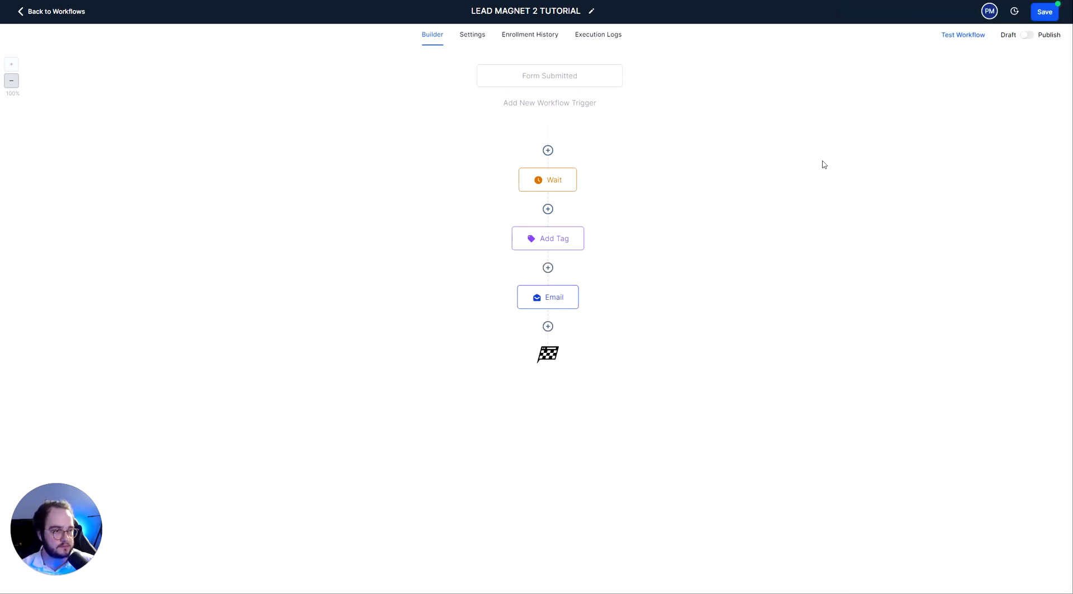
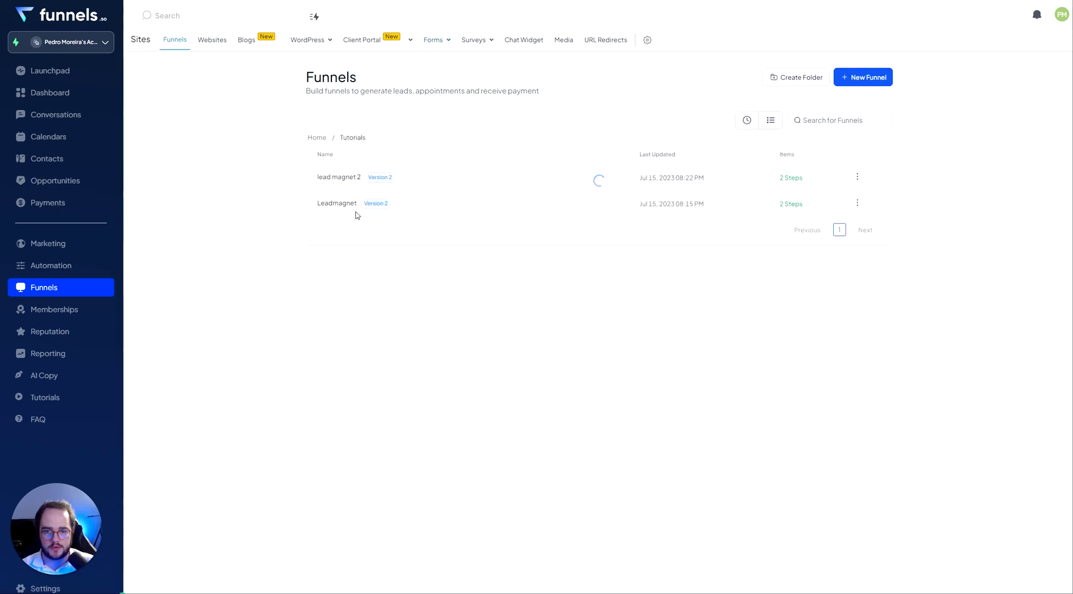
Set the lead magnet 2 funnel's domain to go.wescaledigitalcourses.com and save the funnel settings.
{"action": "left_click", "coordinate": [337, 178]}
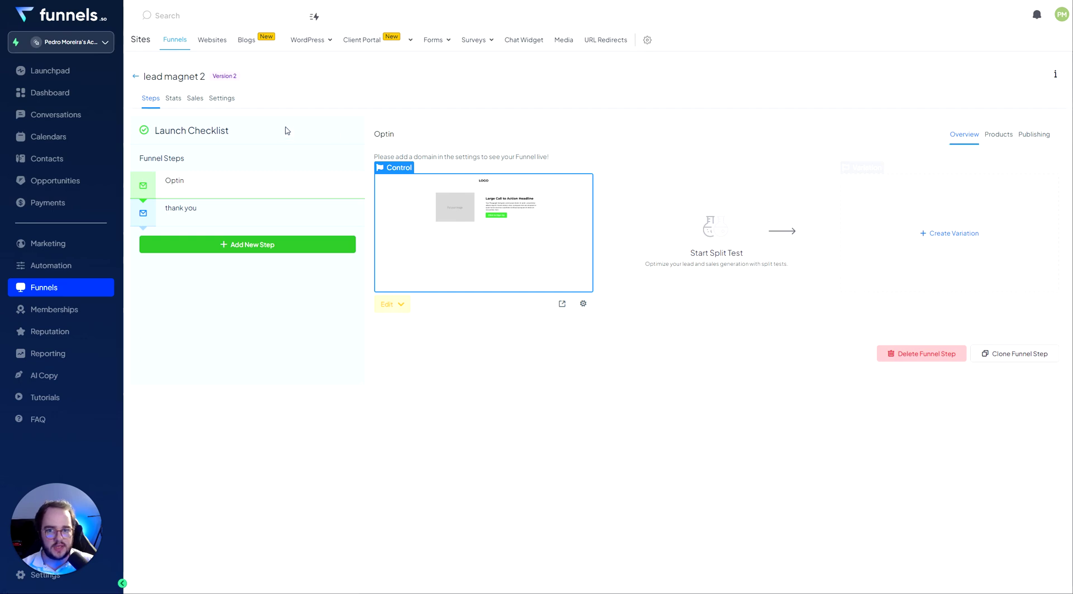
{"action": "left_click", "coordinate": [224, 101]}
{"action": "left_click", "coordinate": [711, 160]}
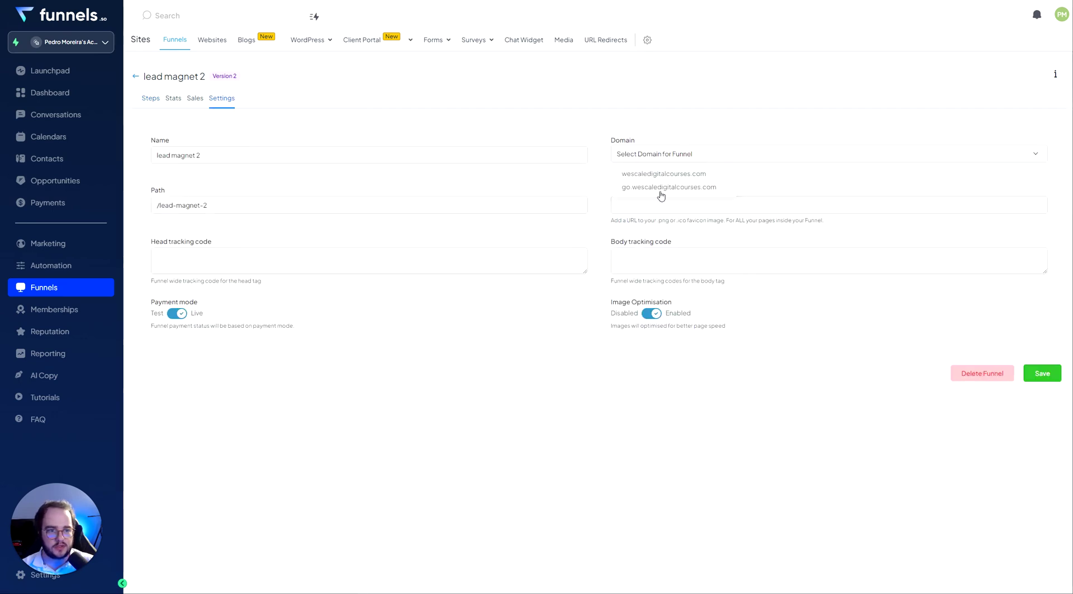
{"action": "left_click", "coordinate": [656, 189]}
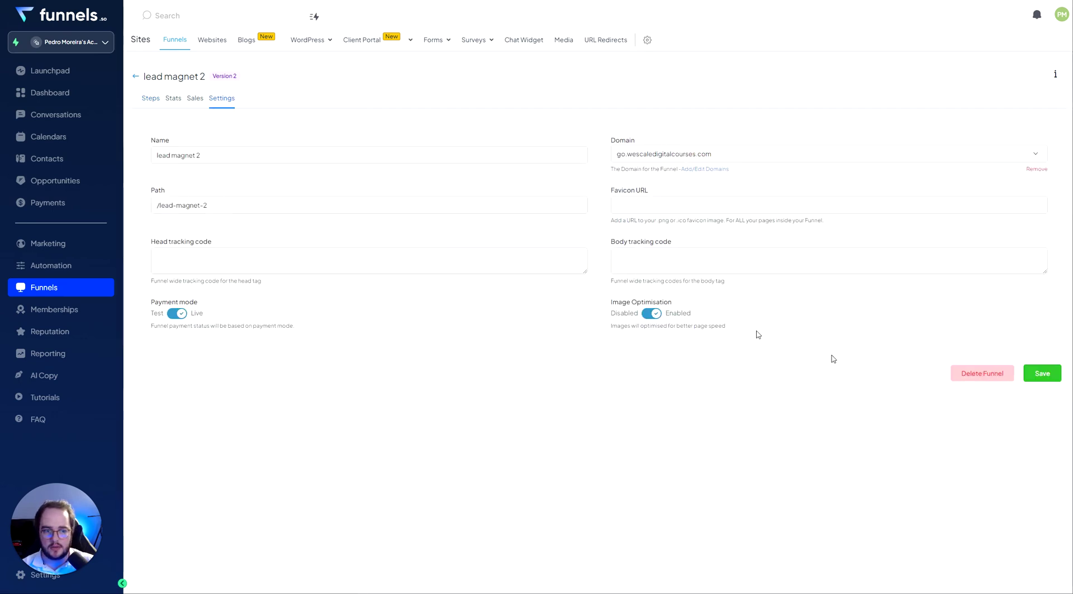
{"action": "left_click", "coordinate": [1042, 373]}
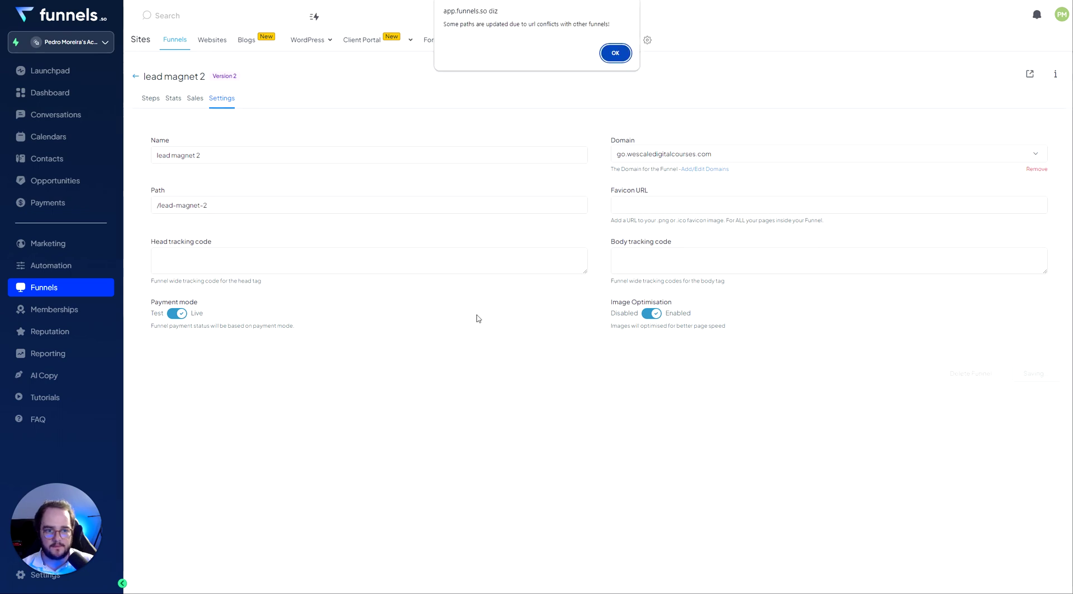
{"action": "left_click", "coordinate": [611, 49]}
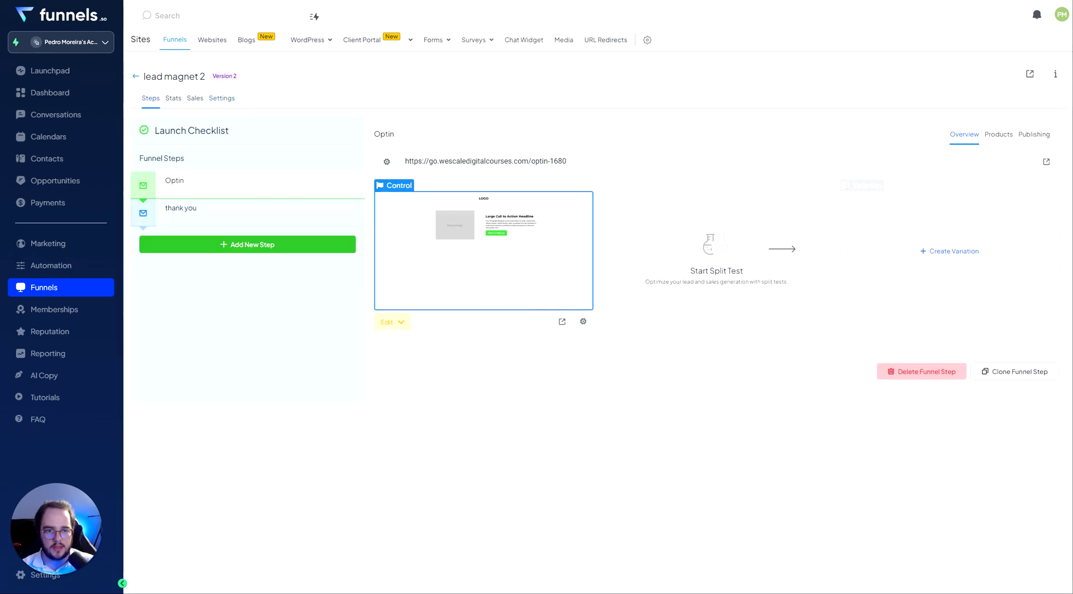
Test the live Optin page by submitting its popup form with full name OK, a test email address and the consent box ticked.
{"action": "left_click", "coordinate": [1046, 161]}
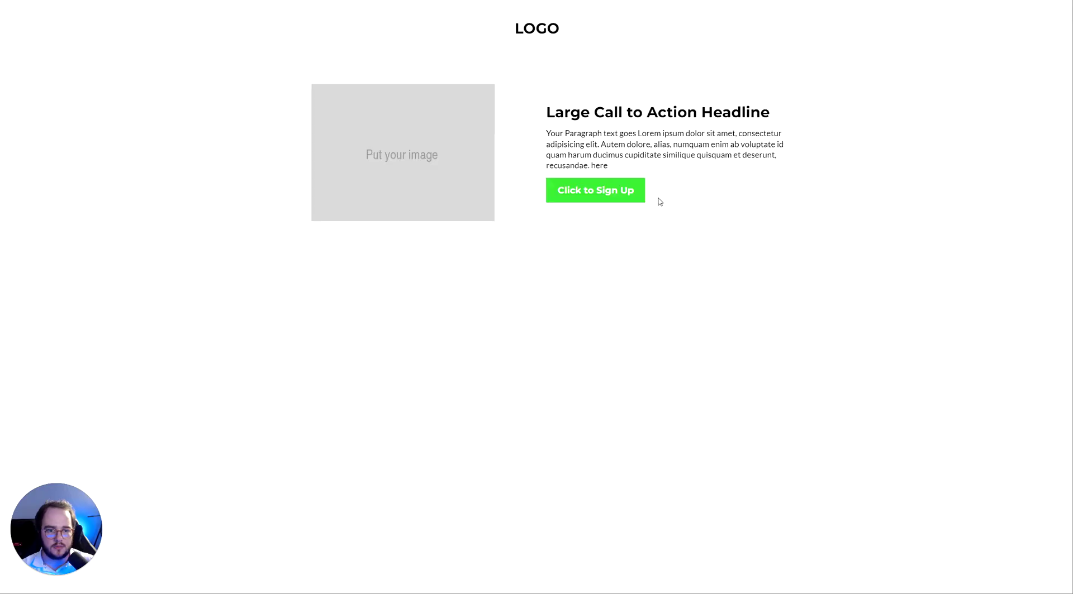
{"action": "left_click", "coordinate": [614, 197]}
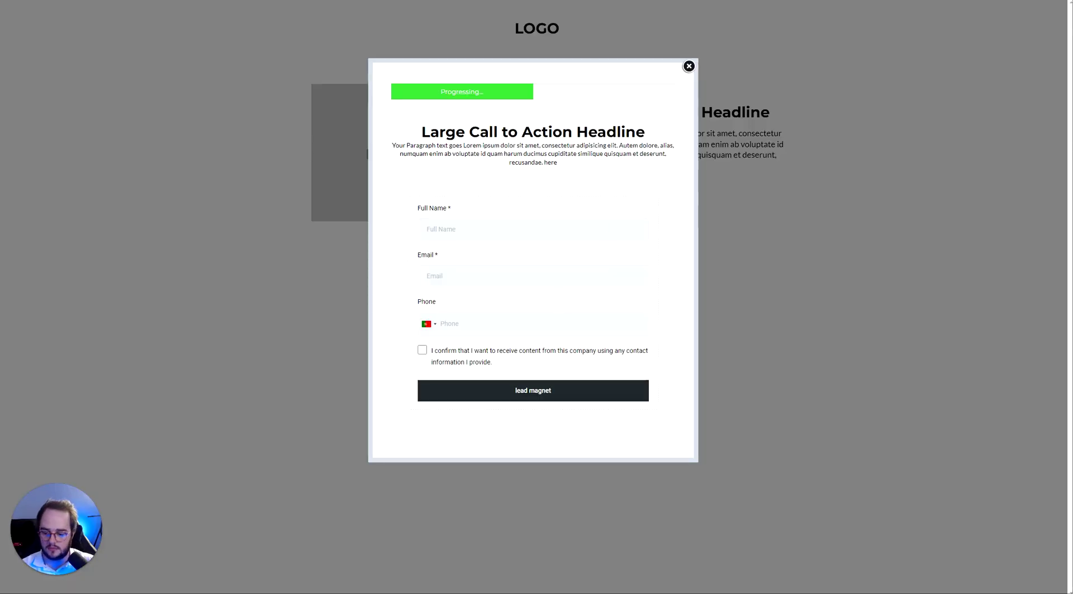
{"action": "type", "text": "OK"}
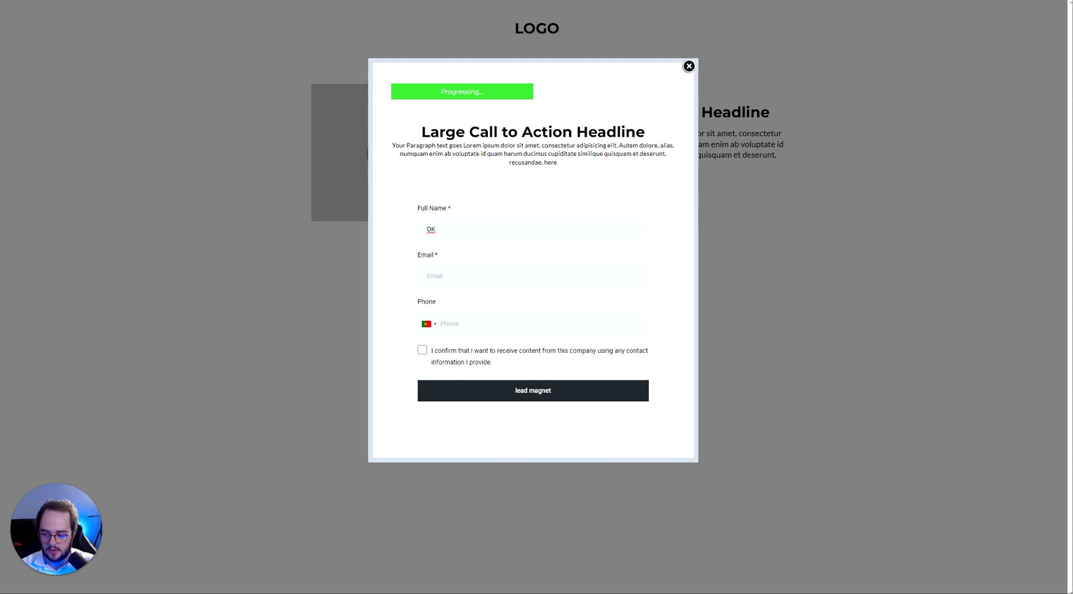
{"action": "left_click", "coordinate": [536, 276]}
{"action": "left_click", "coordinate": [566, 305]}
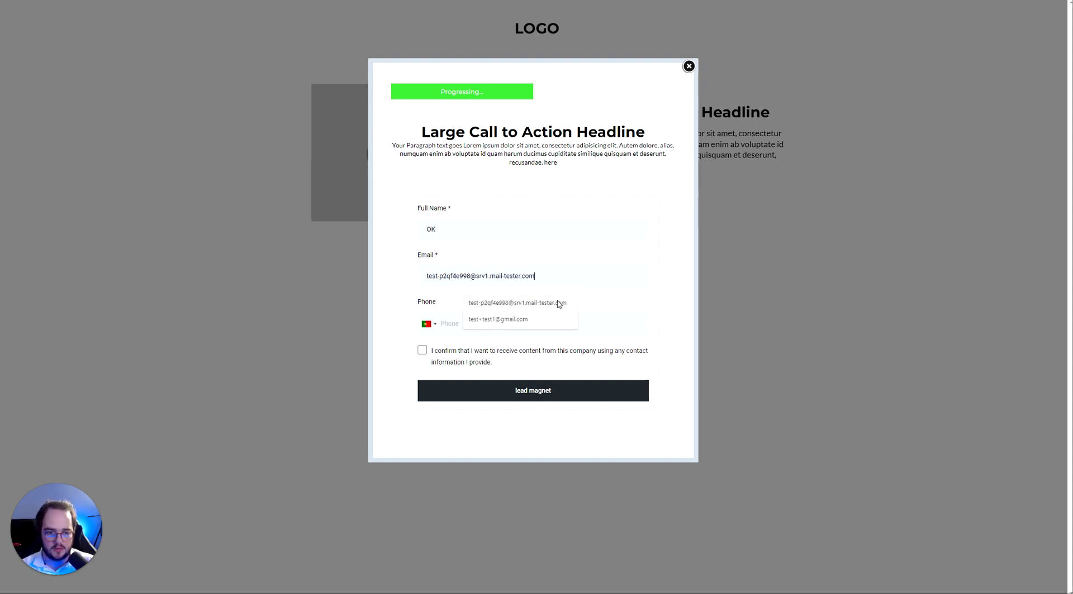
{"action": "left_click", "coordinate": [422, 351]}
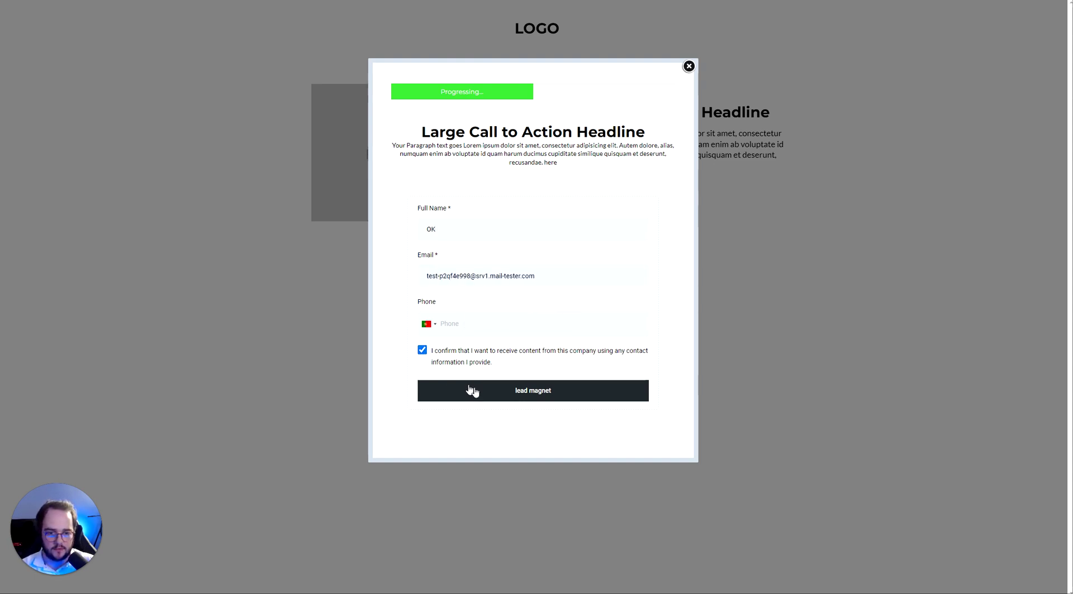
{"action": "left_click", "coordinate": [537, 396]}
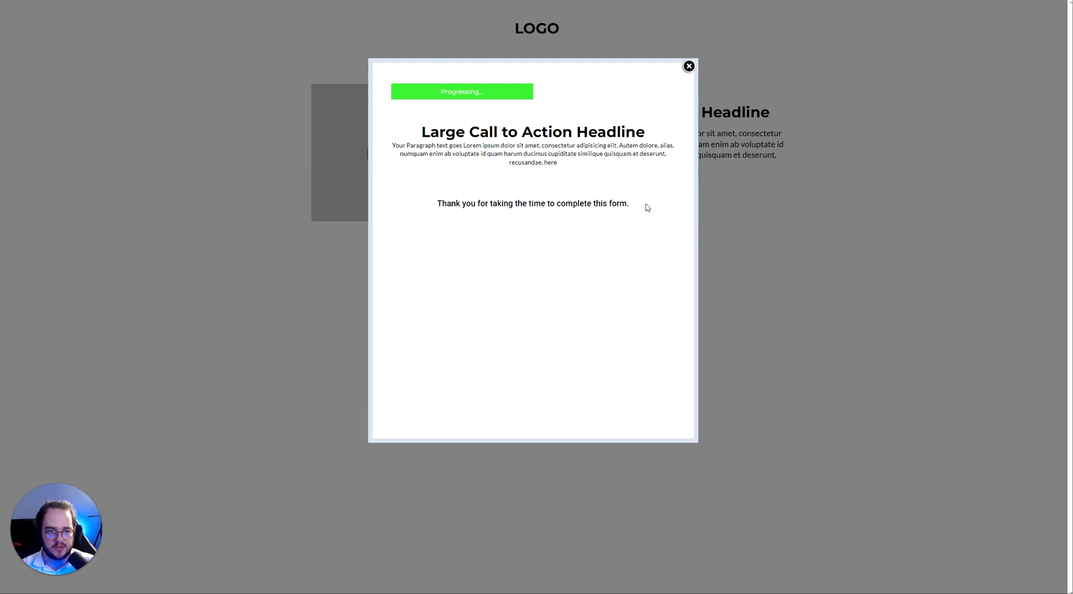
{"action": "left_click_drag", "start_coordinate": [437, 203], "coordinate": [642, 204]}
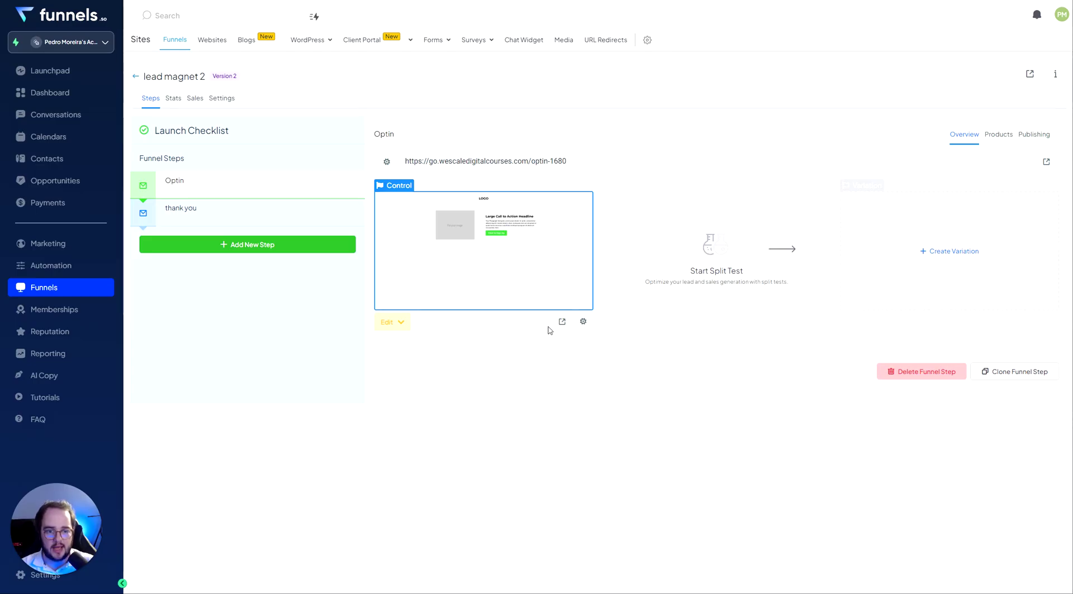
Set the redirect action of the Optin page's popup form to Go to Next step and save the page.
{"action": "left_click", "coordinate": [390, 328]}
{"action": "left_click", "coordinate": [406, 343]}
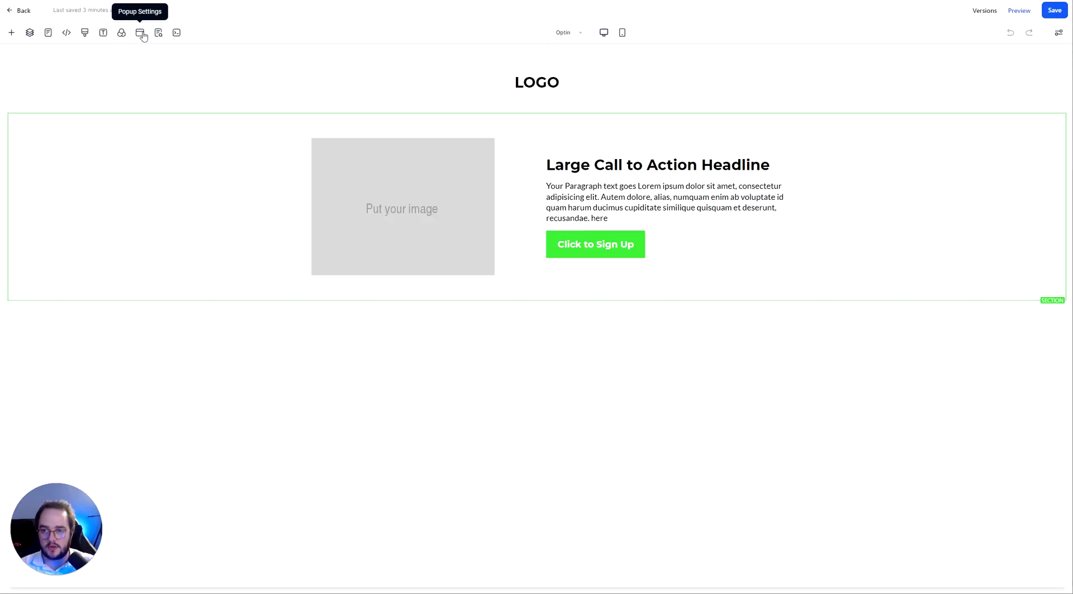
{"action": "left_click", "coordinate": [140, 33]}
{"action": "left_click", "coordinate": [606, 335]}
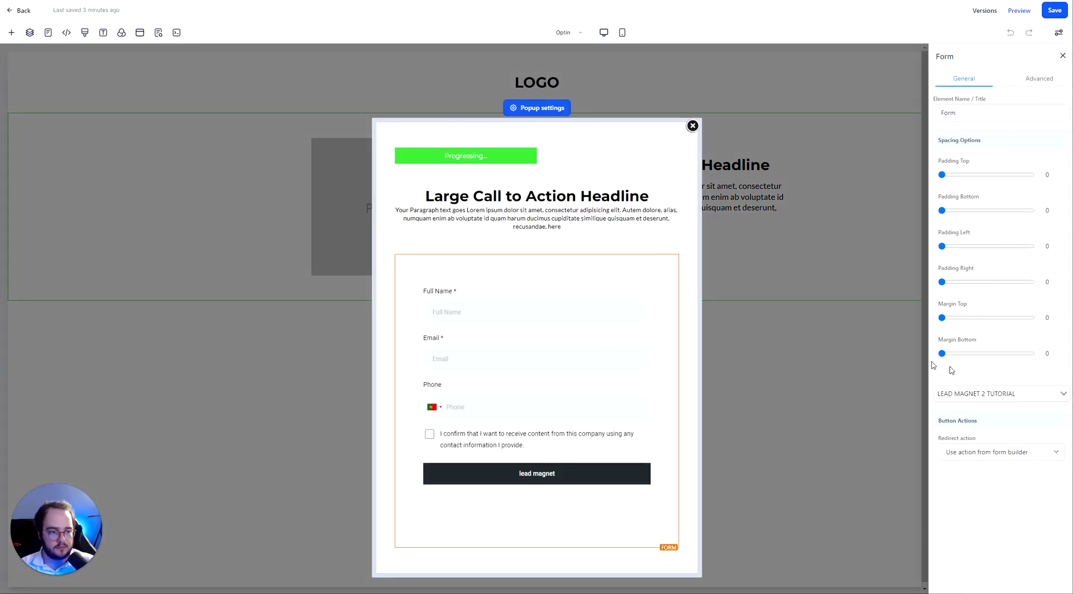
{"action": "left_click", "coordinate": [957, 457]}
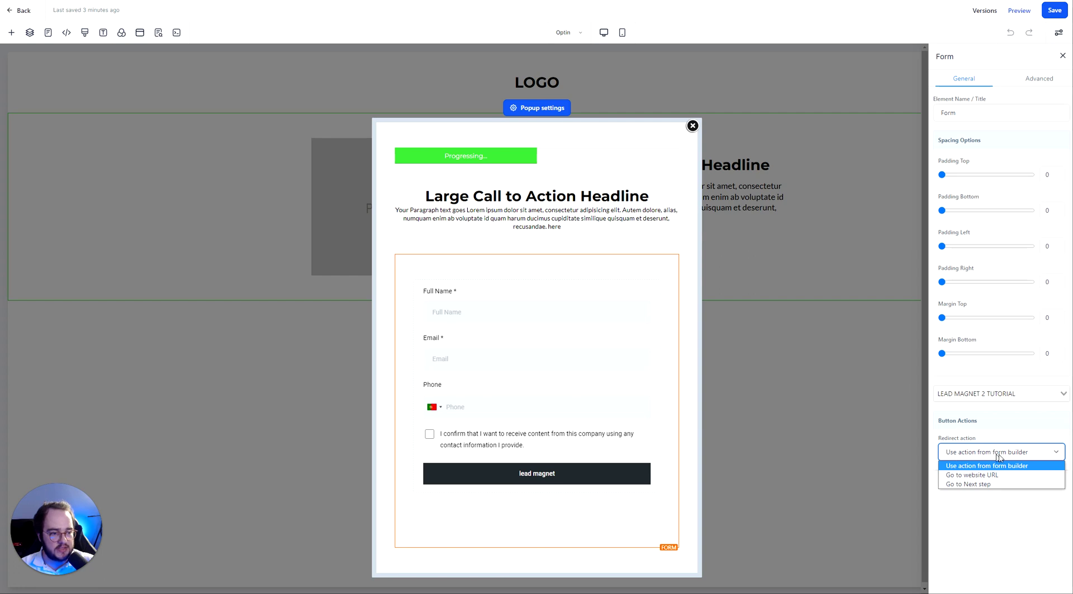
{"action": "left_click", "coordinate": [975, 485]}
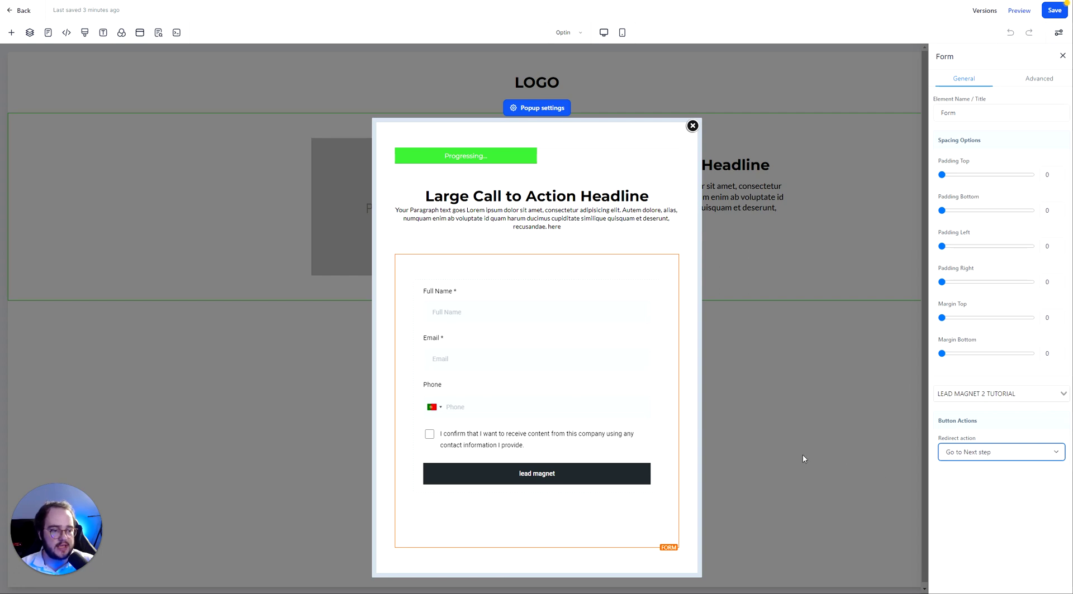
{"action": "left_click", "coordinate": [1050, 16]}
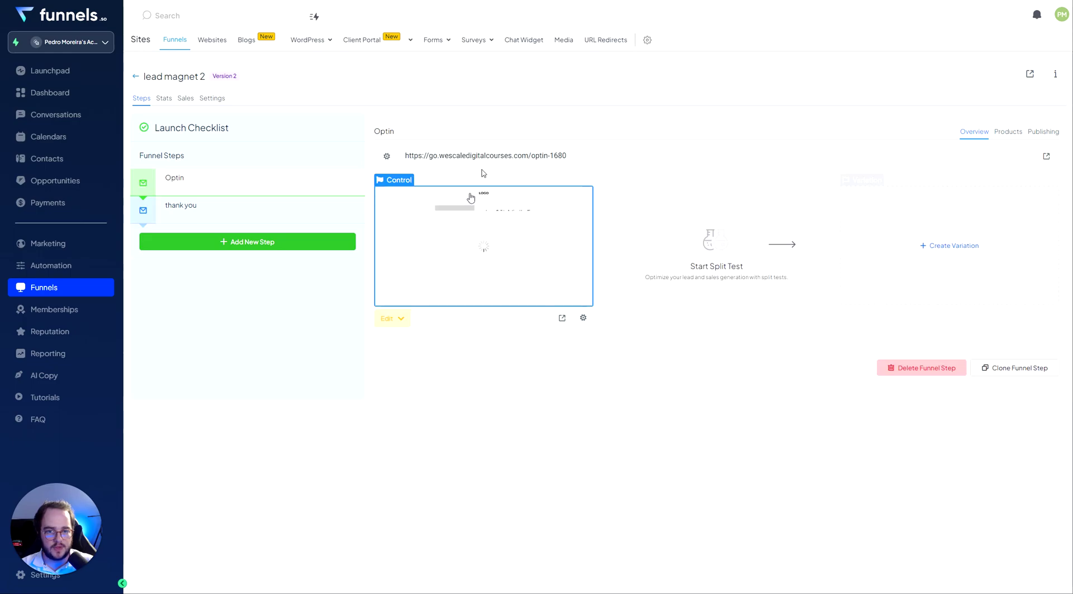
Retest the live Optin page's form redirect by submitting full name OK, a test email address and consent, and close the resulting page.
{"action": "left_click", "coordinate": [508, 236]}
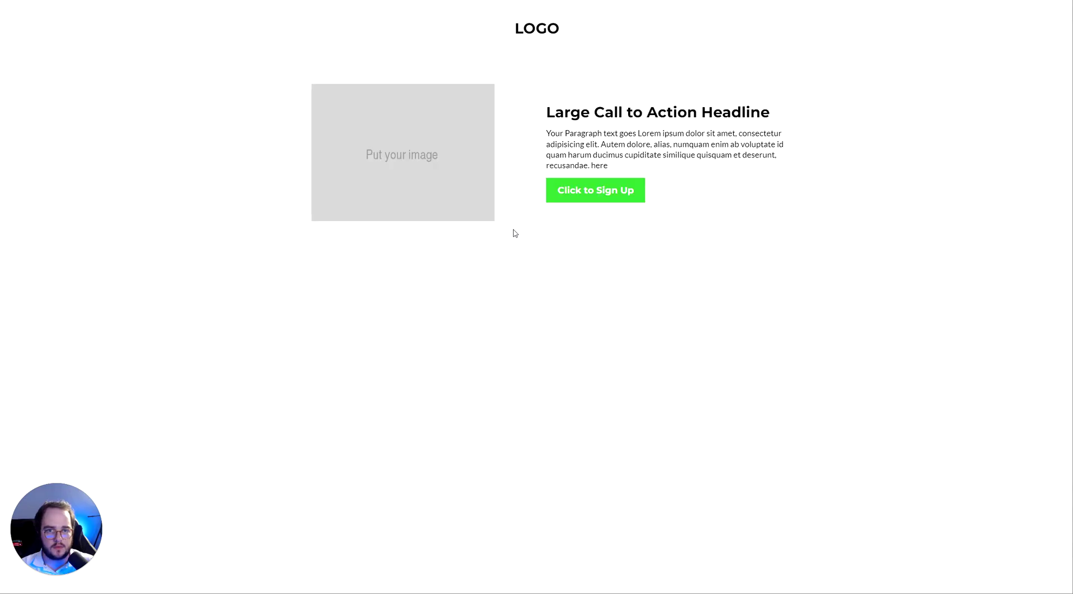
{"action": "left_click", "coordinate": [581, 193]}
{"action": "type", "text": "OK"}
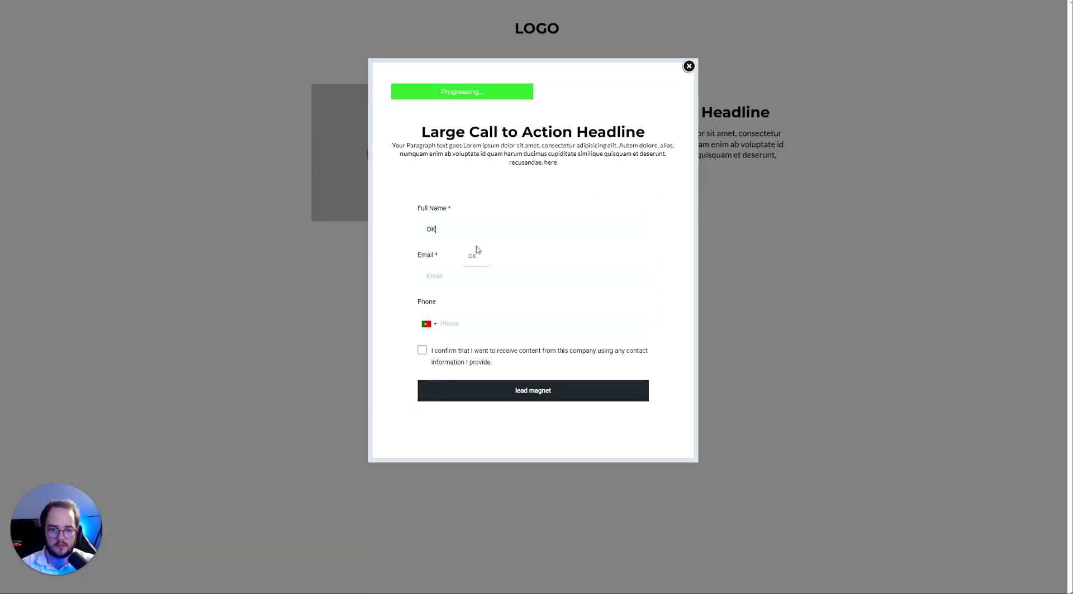
{"action": "key", "text": "Tab"}
{"action": "type", "text": "TESDT"}
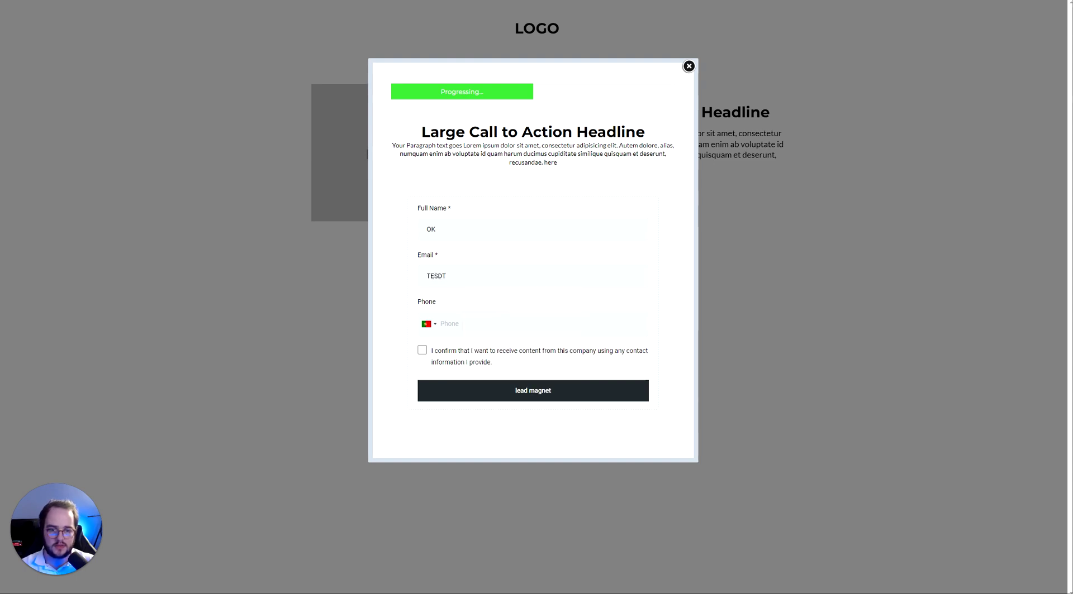
{"action": "left_click", "coordinate": [477, 305]}
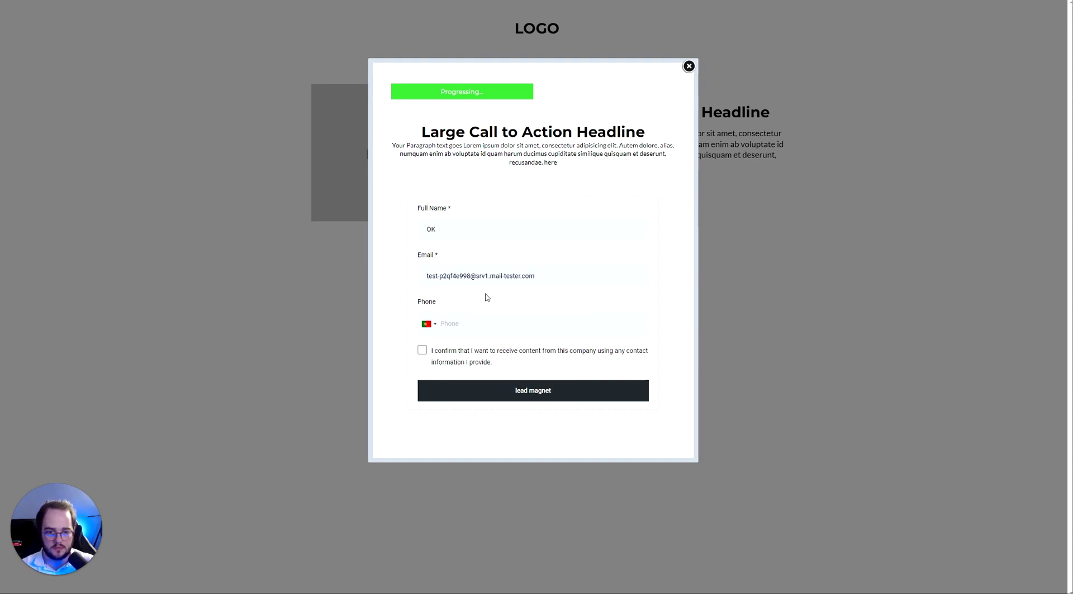
{"action": "left_click", "coordinate": [422, 351]}
{"action": "left_click", "coordinate": [544, 391]}
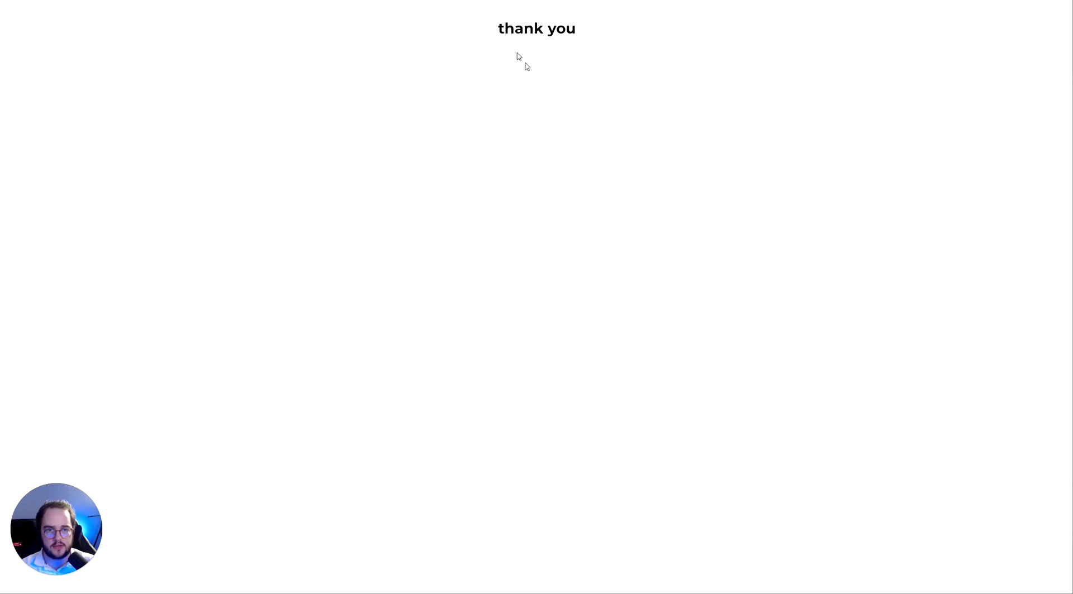
{"action": "key", "text": "ctrl+a"}
{"action": "left_click", "coordinate": [599, 235]}
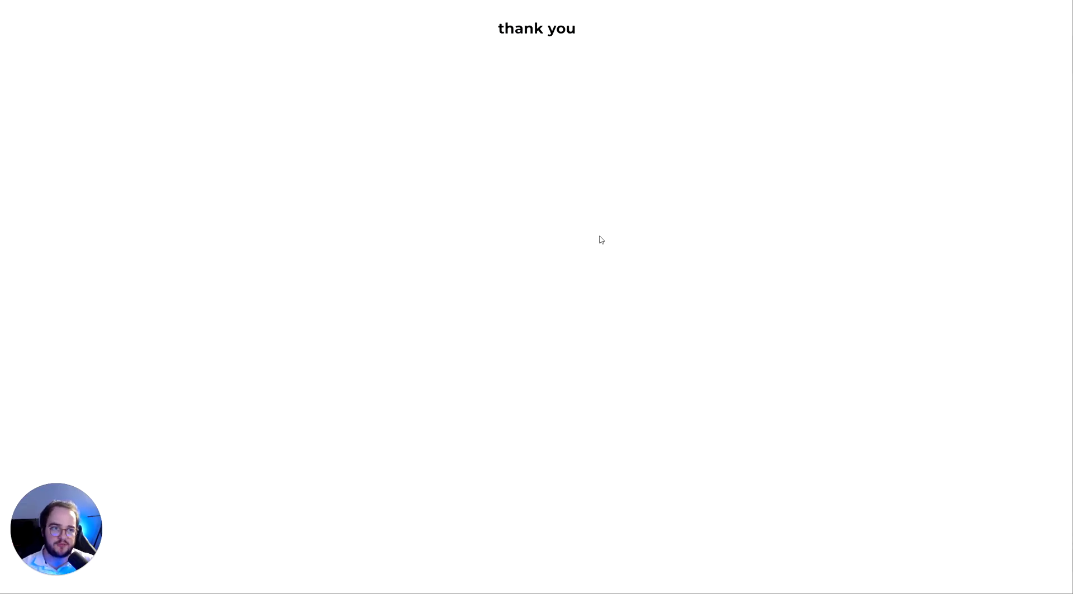
{"action": "key", "text": "ctrl+w"}
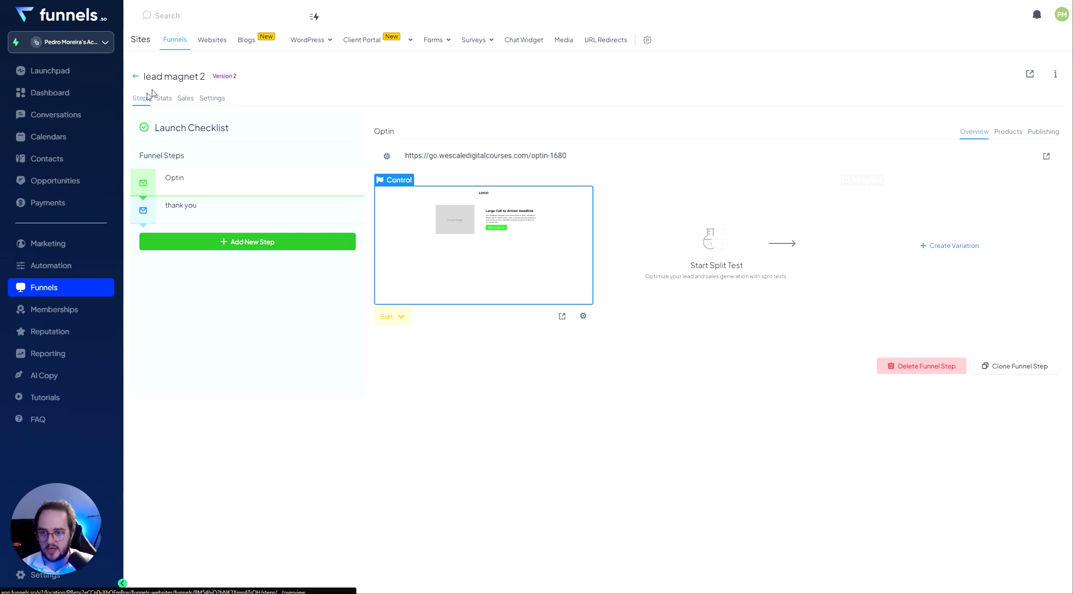
Examine the preview of the 50 Sections funnel's Homepage for ready-made sections, and return to the list of all funnels.
{"action": "left_click", "coordinate": [136, 76]}
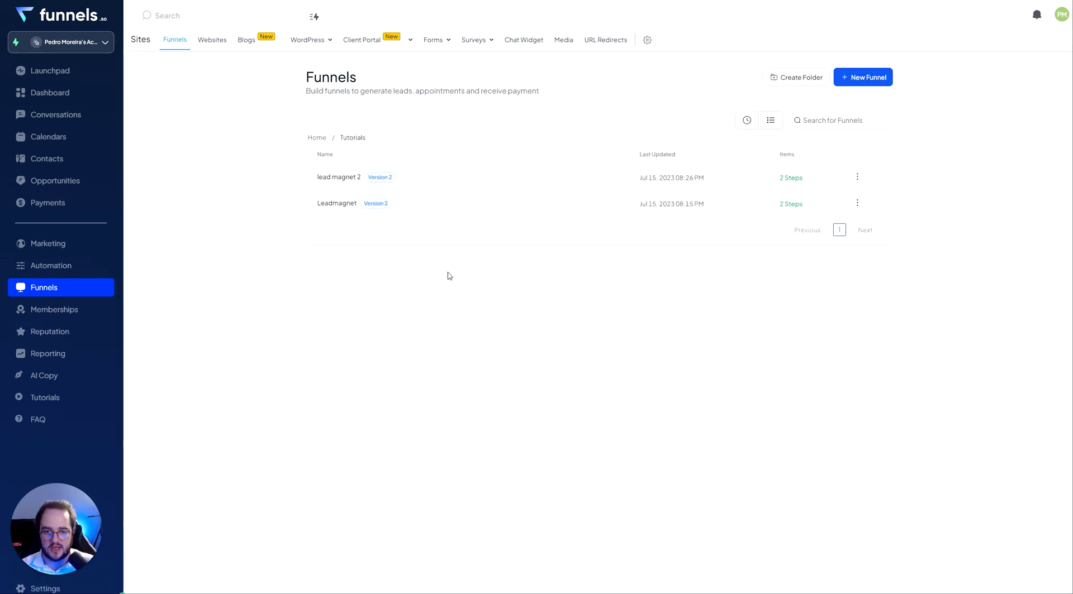
{"action": "left_click", "coordinate": [321, 139]}
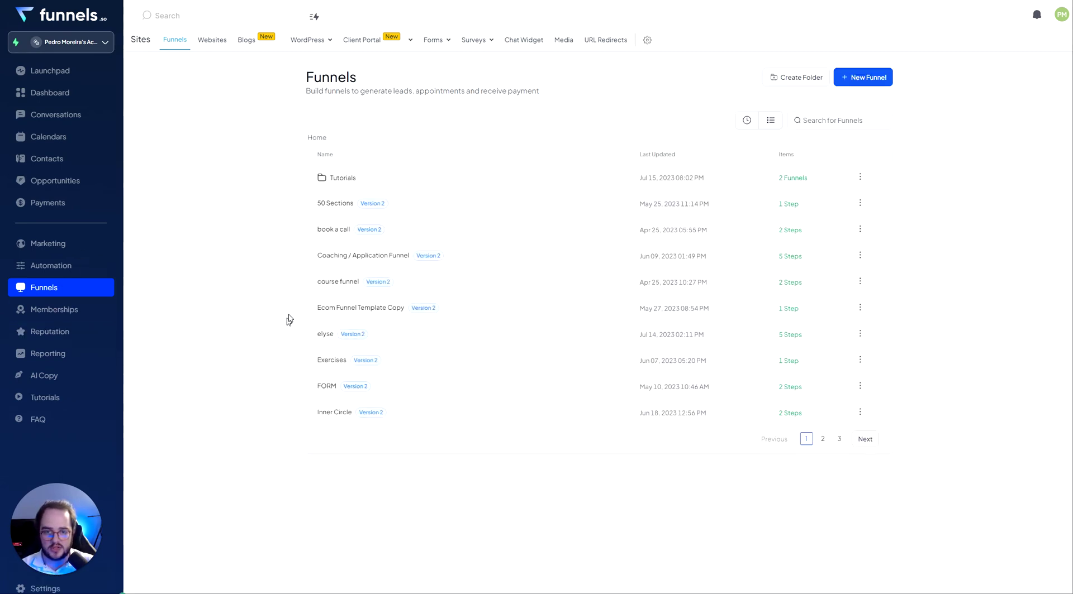
{"action": "left_click", "coordinate": [332, 206]}
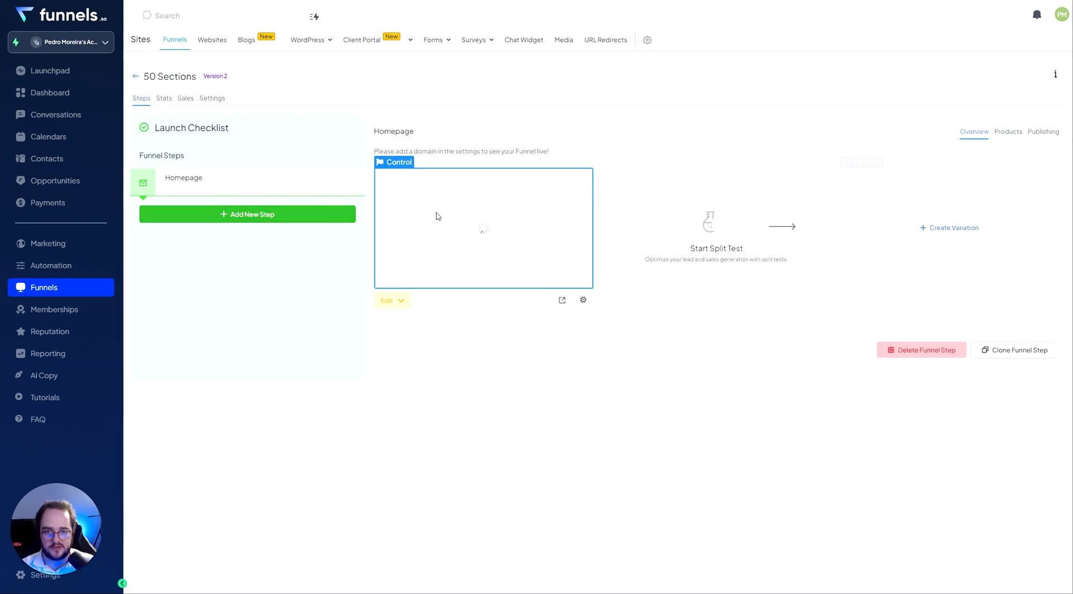
{"action": "left_click", "coordinate": [562, 300]}
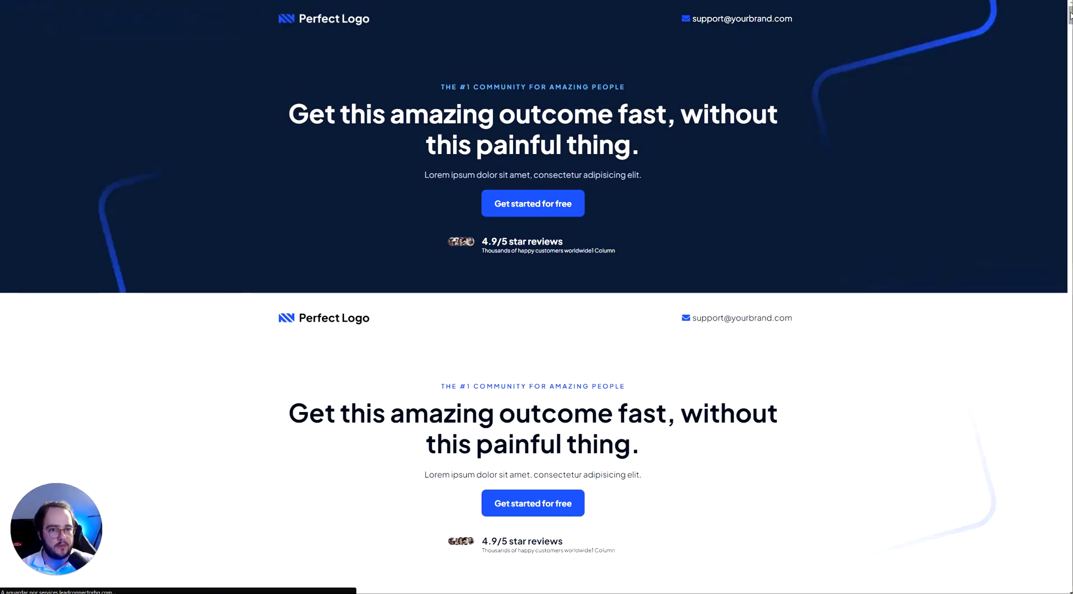
{"action": "left_click_drag", "start_coordinate": [1069, 16], "coordinate": [1069, 160]}
{"action": "scroll", "coordinate": [510, 36], "scroll_direction": "up", "scroll_amount": 6}
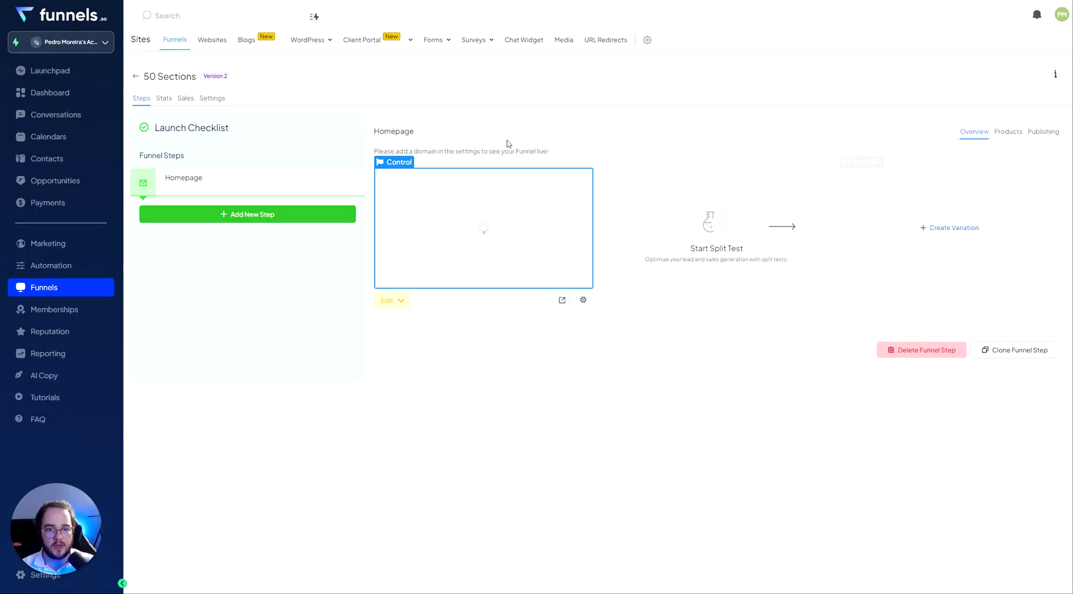
{"action": "left_click", "coordinate": [135, 79]}
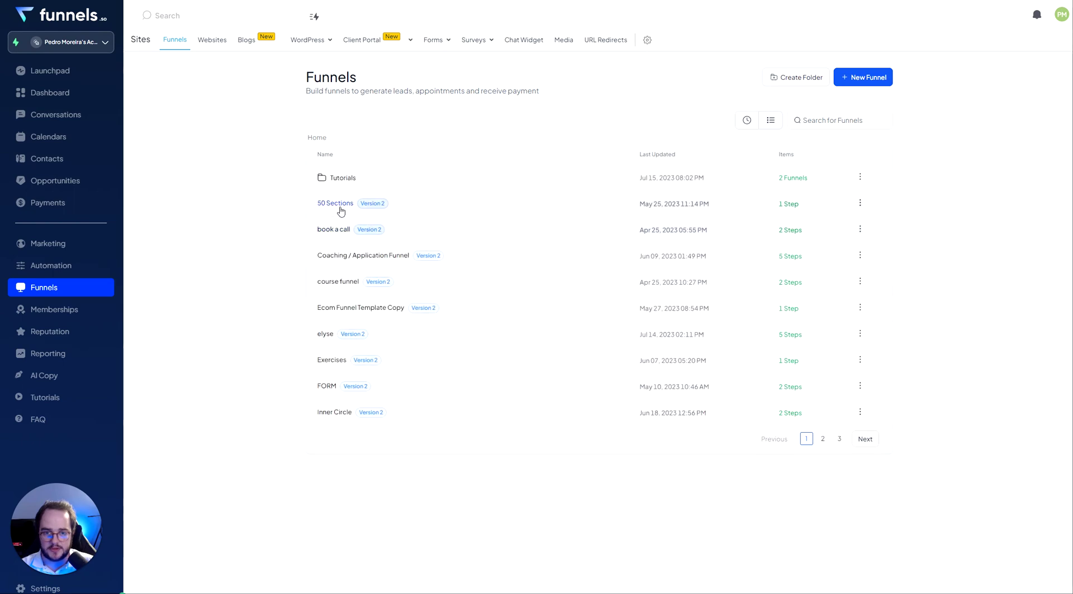
{"action": "mouse_move", "coordinate": [433, 42]}
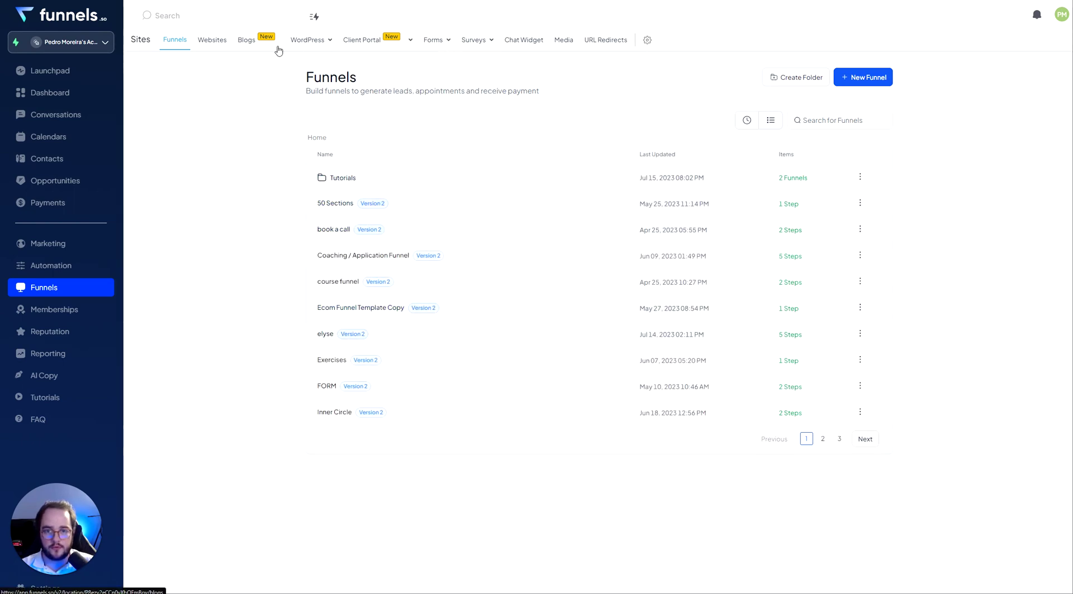
Examine the Application Sequence workflow in the Coaching & Application automation folder and return to the workflow list.
{"action": "left_click", "coordinate": [65, 265]}
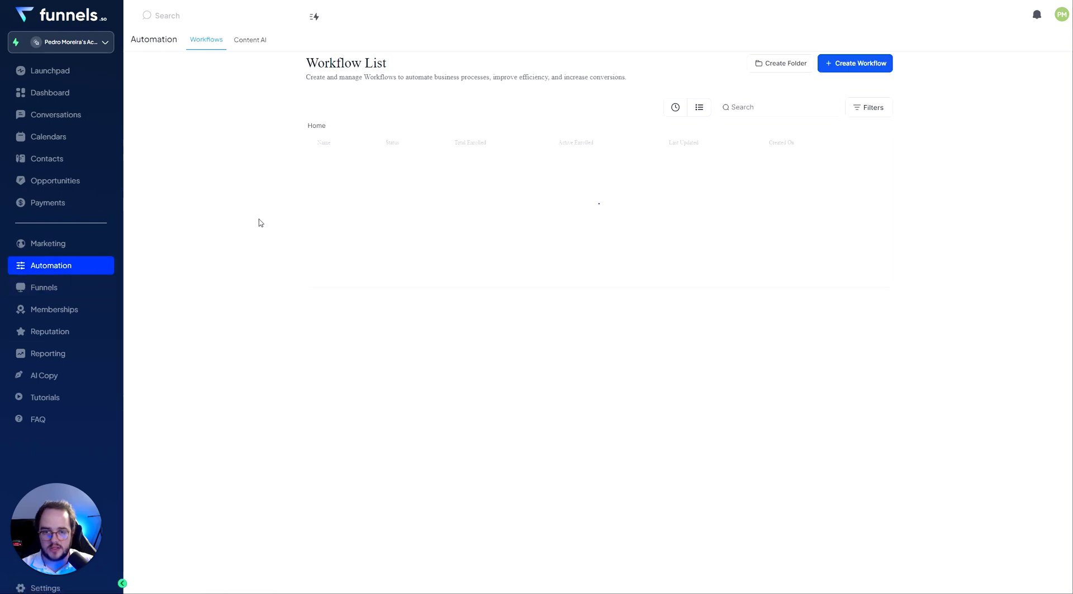
{"action": "left_click", "coordinate": [373, 180]}
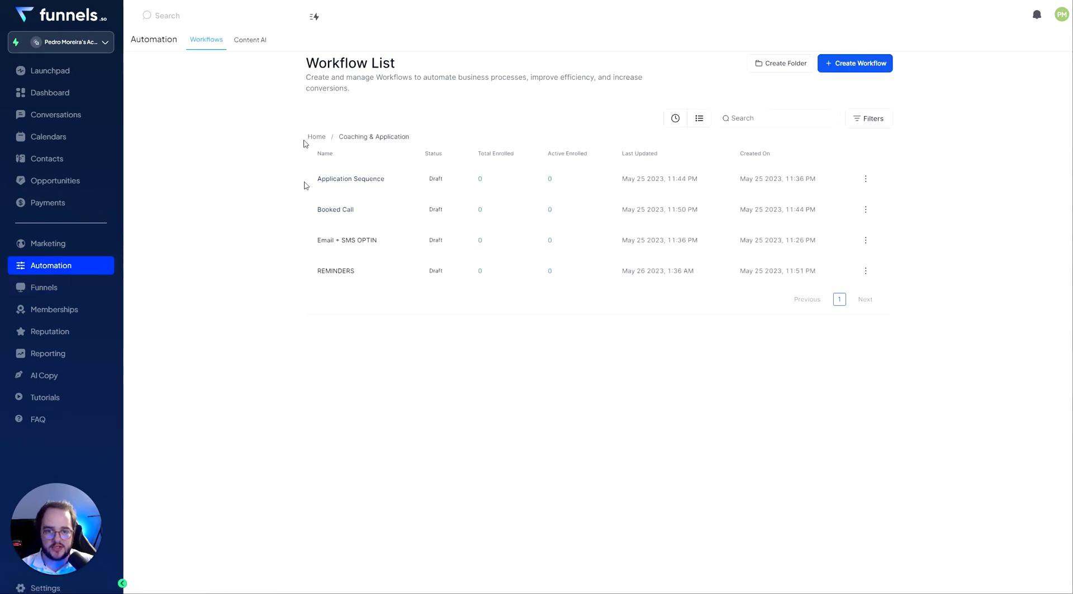
{"action": "left_click", "coordinate": [373, 180]}
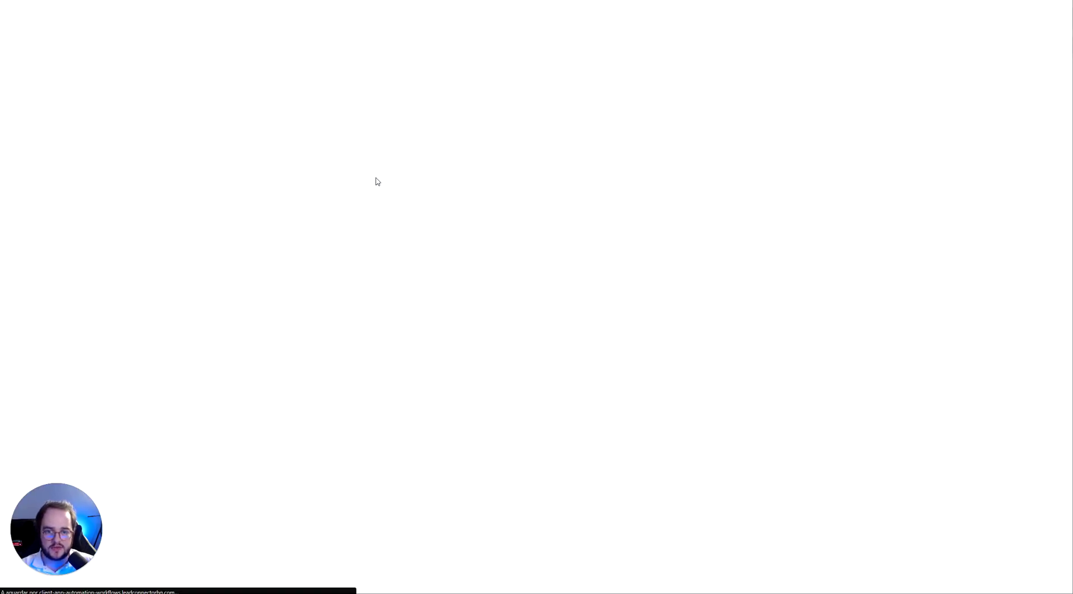
{"action": "scroll", "coordinate": [556, 363], "scroll_direction": "down", "scroll_amount": 5}
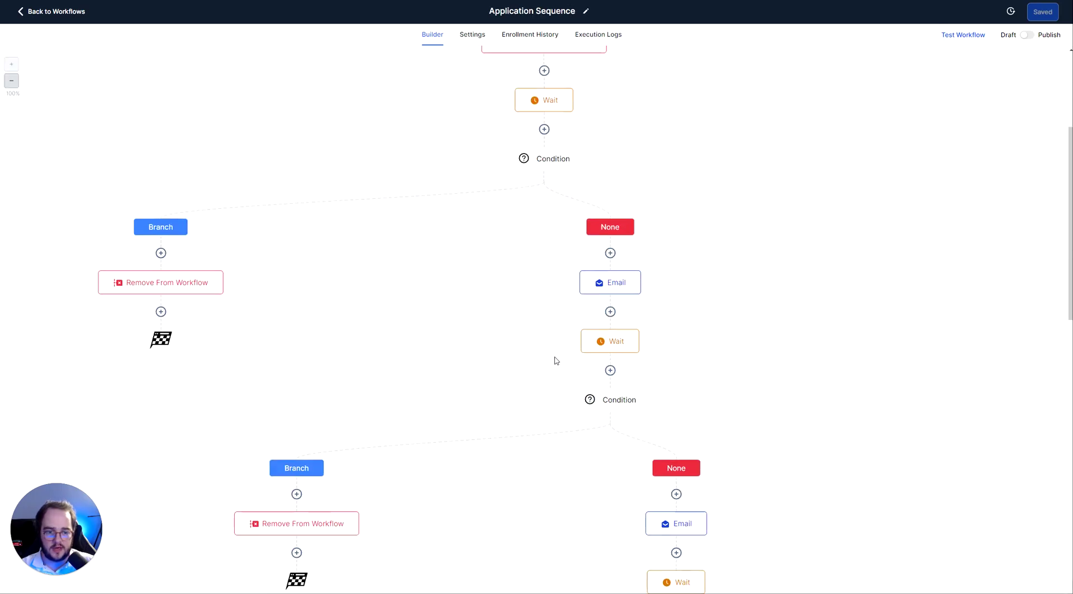
{"action": "scroll", "coordinate": [551, 362], "scroll_direction": "up", "scroll_amount": 5}
{"action": "left_click", "coordinate": [64, 20]}
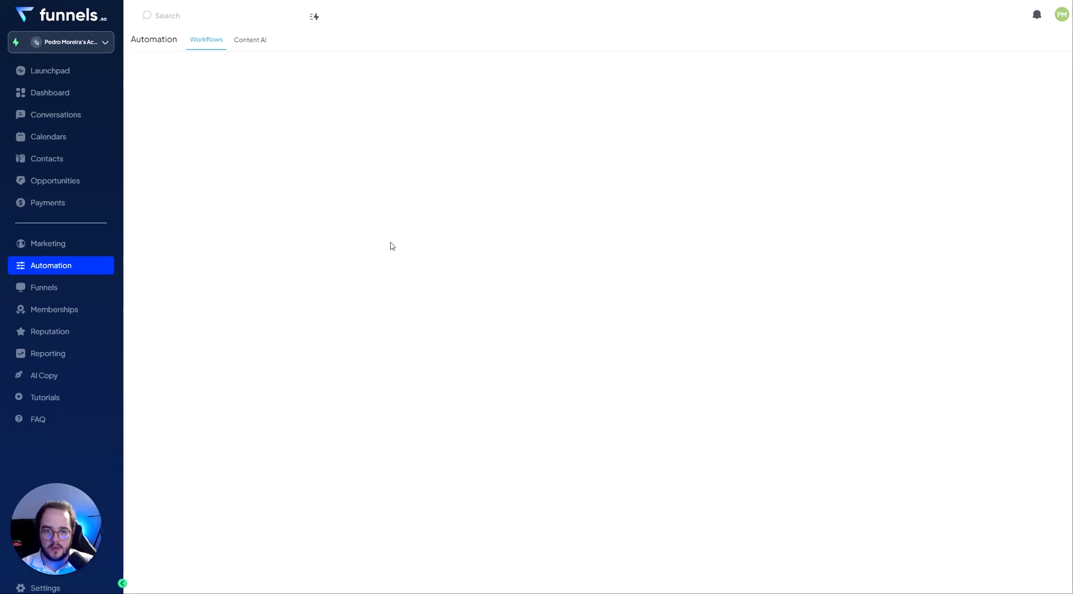
Examine the actions and condition branches of the Booked Call workflow and return to the workflow list.
{"action": "left_click", "coordinate": [339, 217]}
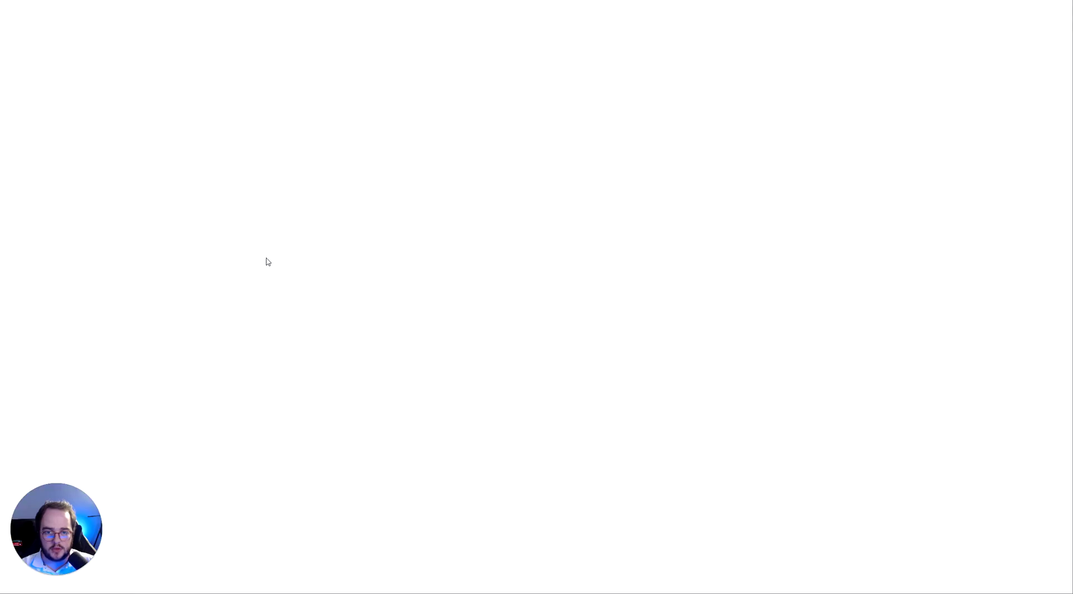
{"action": "scroll", "coordinate": [429, 215], "scroll_direction": "down", "scroll_amount": 3}
{"action": "scroll", "coordinate": [522, 342], "scroll_direction": "down", "scroll_amount": 8}
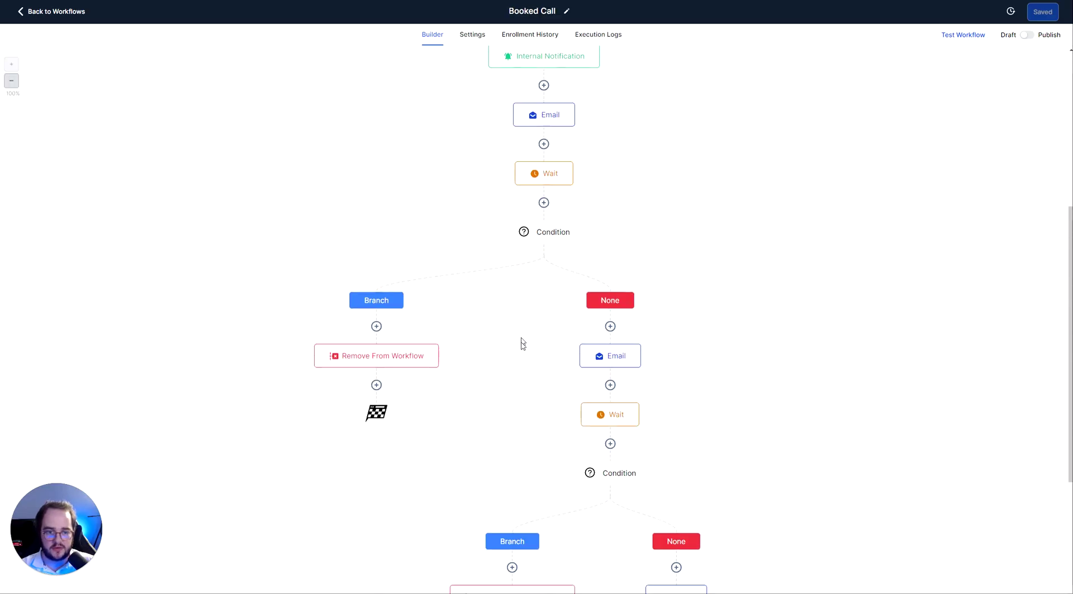
{"action": "scroll", "coordinate": [521, 359], "scroll_direction": "up", "scroll_amount": 5}
{"action": "scroll", "coordinate": [391, 185], "scroll_direction": "up", "scroll_amount": 6}
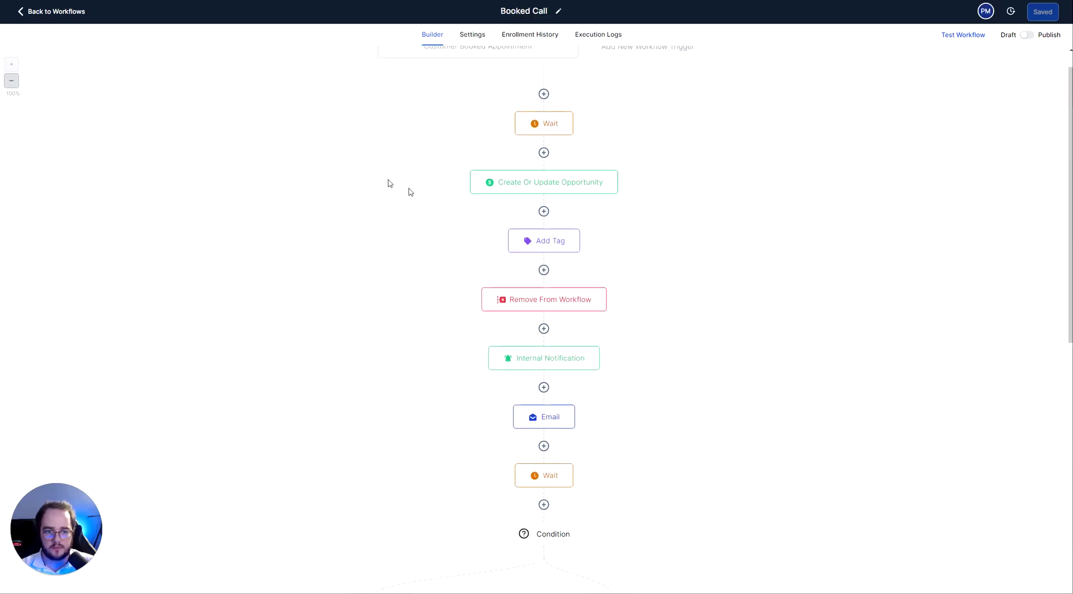
{"action": "left_click", "coordinate": [59, 12]}
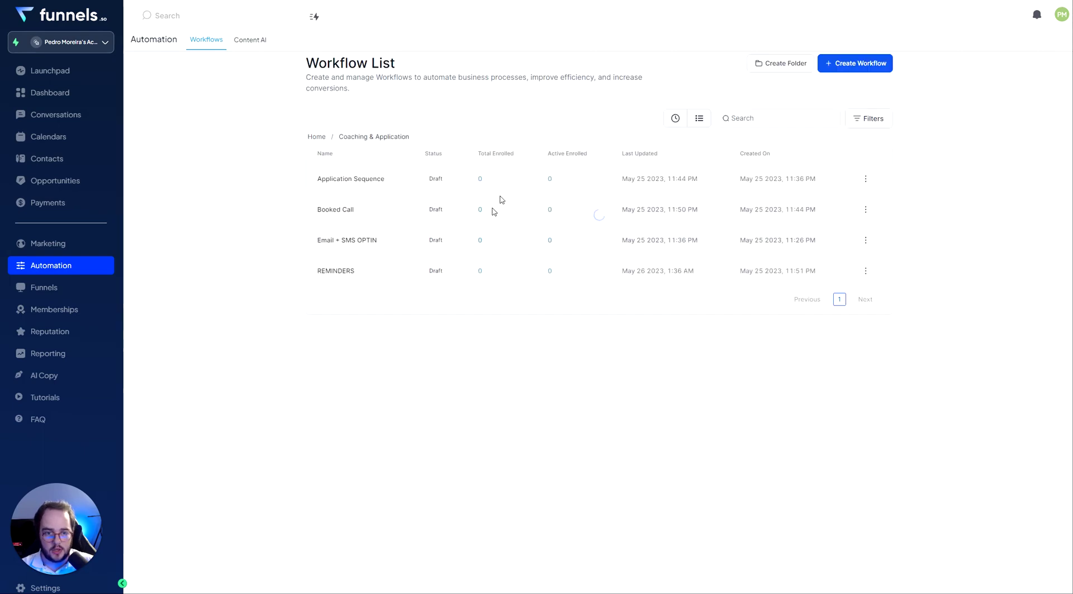
Examine the Email + SMS OPTIN workflow and the message of its first Email action, and return to the workflow list.
{"action": "left_click", "coordinate": [339, 241]}
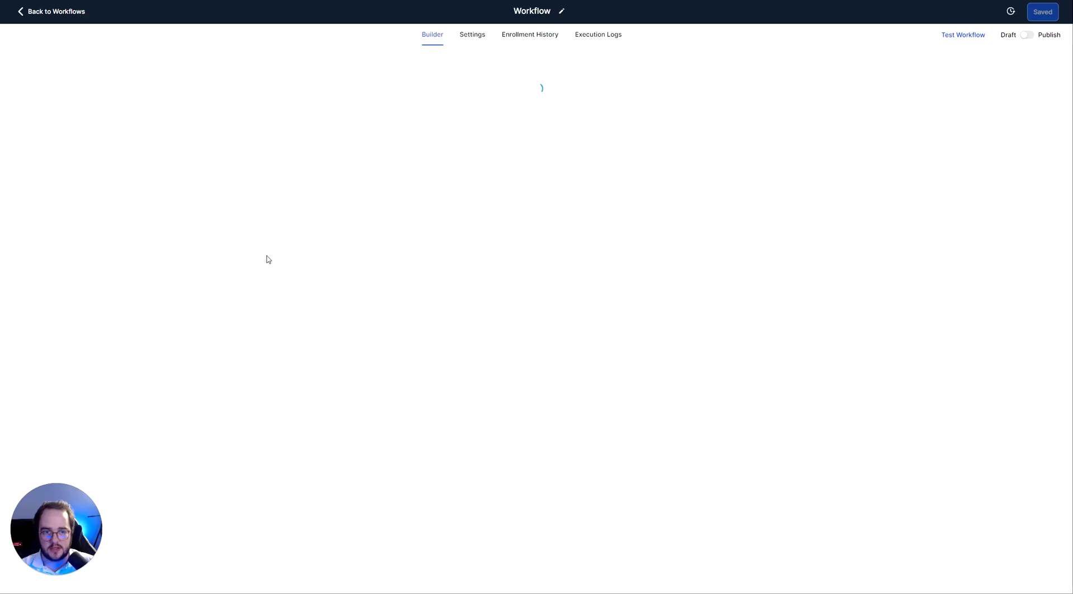
{"action": "scroll", "coordinate": [581, 300], "scroll_direction": "down", "scroll_amount": 3}
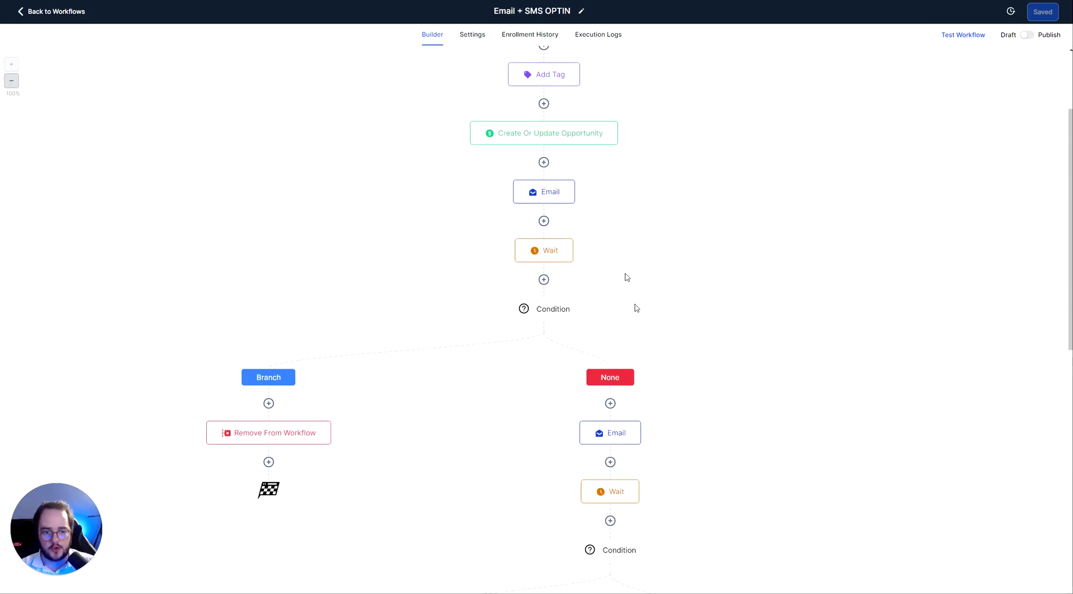
{"action": "left_click", "coordinate": [559, 195]}
{"action": "left_click_drag", "start_coordinate": [989, 428], "coordinate": [854, 359]}
{"action": "left_click", "coordinate": [966, 375]}
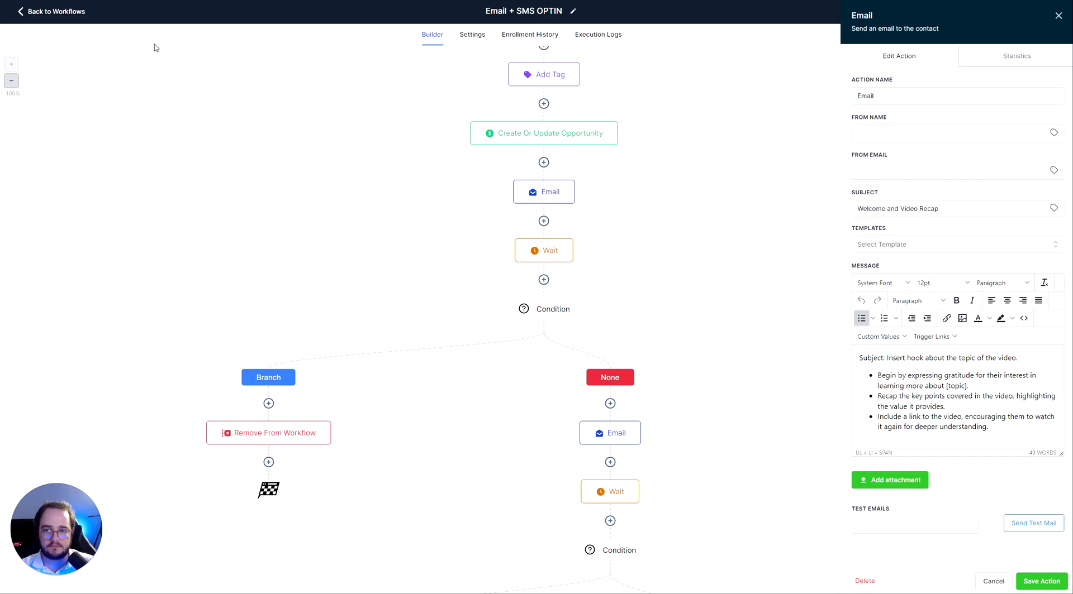
{"action": "left_click", "coordinate": [51, 11]}
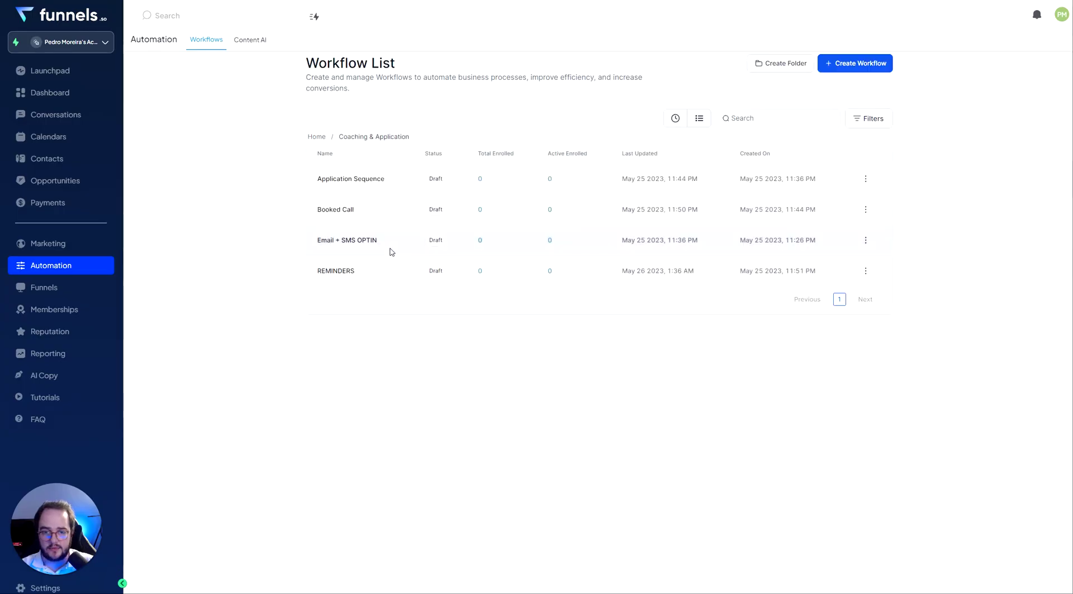